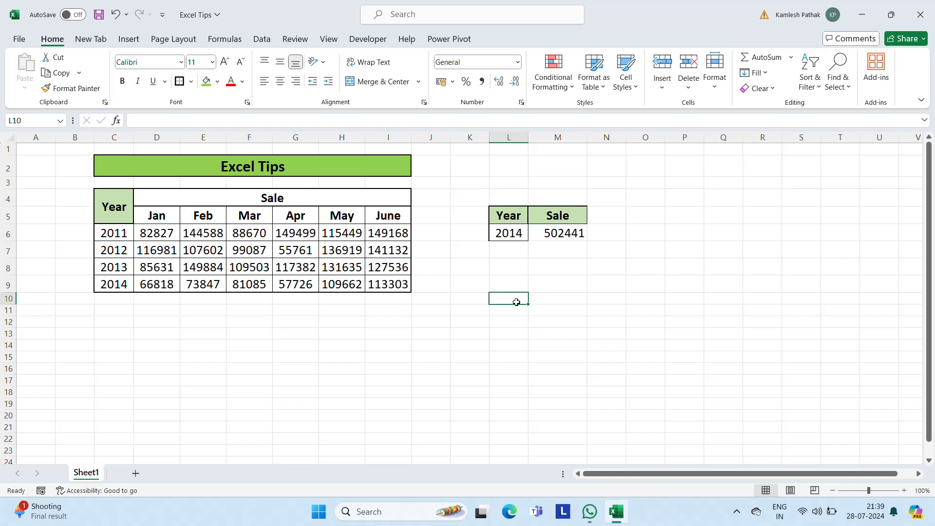
Examine the Excel Tips sales table, its years in C6:C9 and its monthly figures from Jan to June
left_click(189, 165)
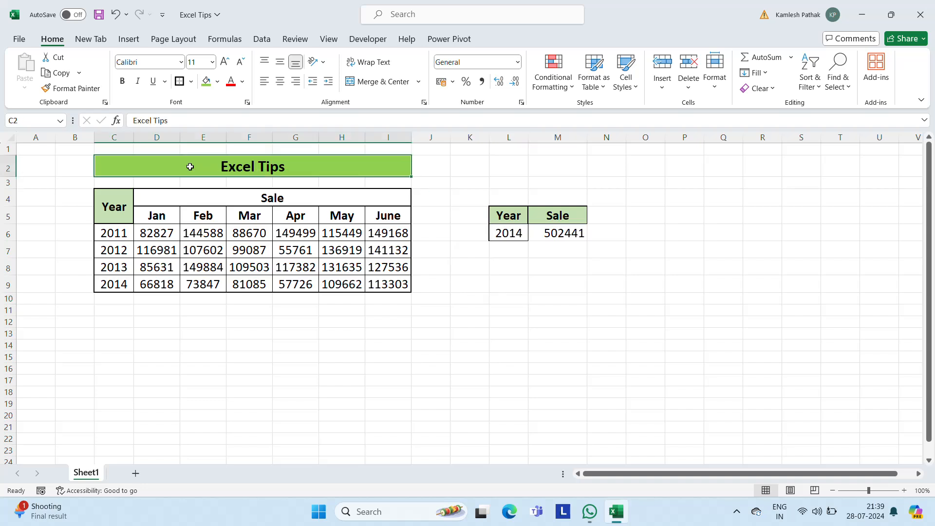
left_click(124, 196)
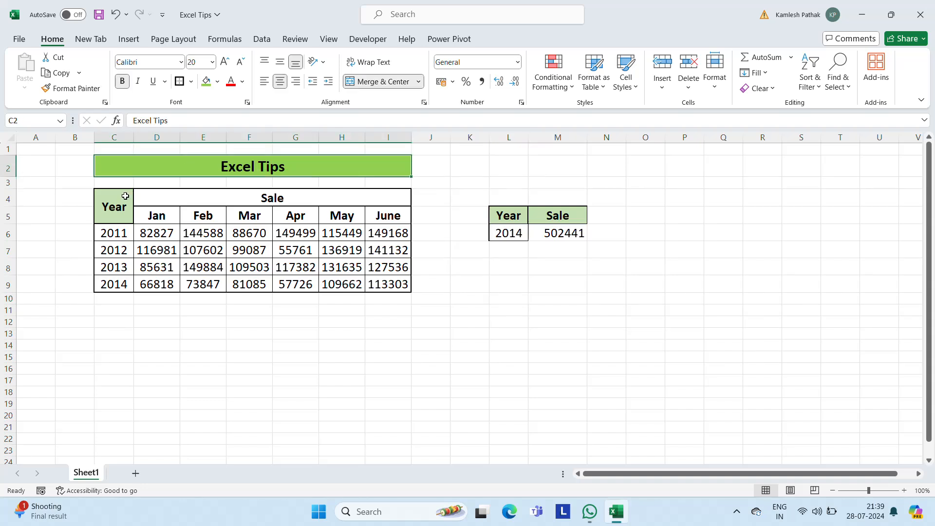
left_click(116, 234)
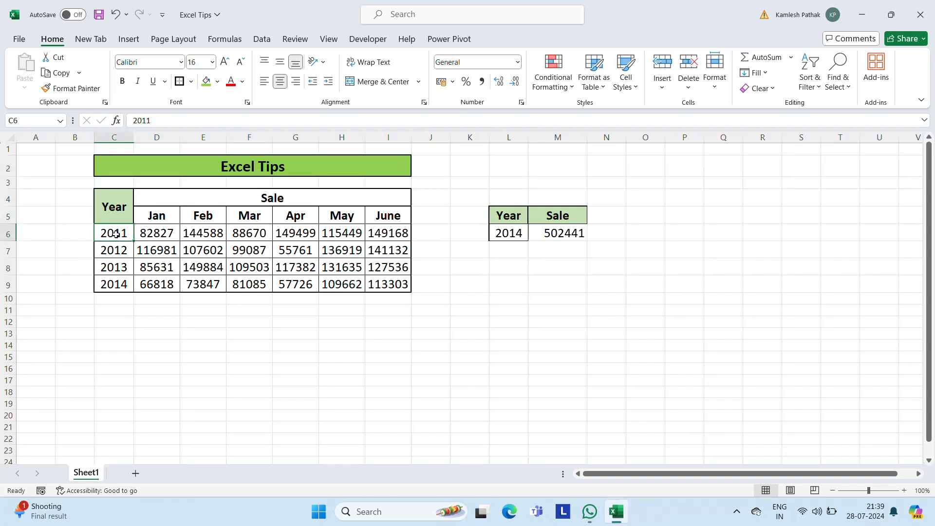
left_click(119, 284)
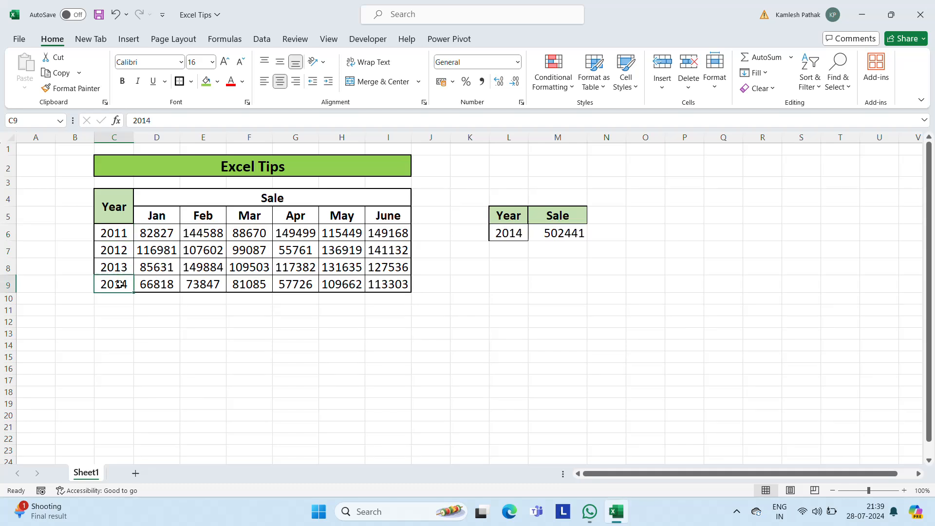
left_click(140, 219)
left_click(124, 236)
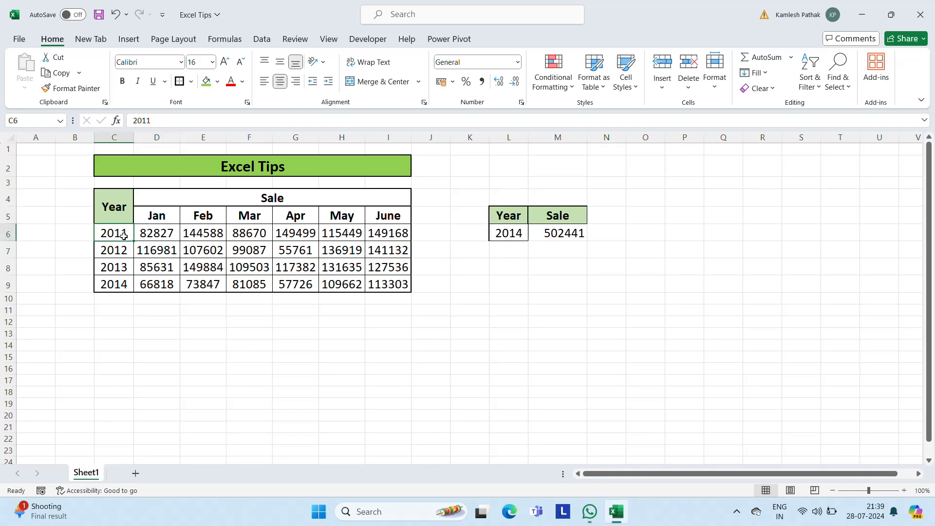
left_click(156, 223)
left_click(386, 226)
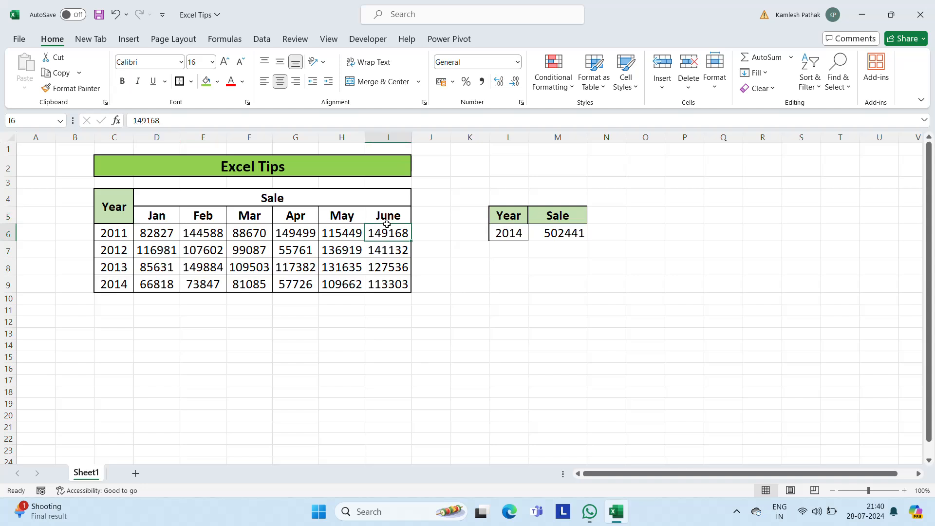
left_click(162, 233)
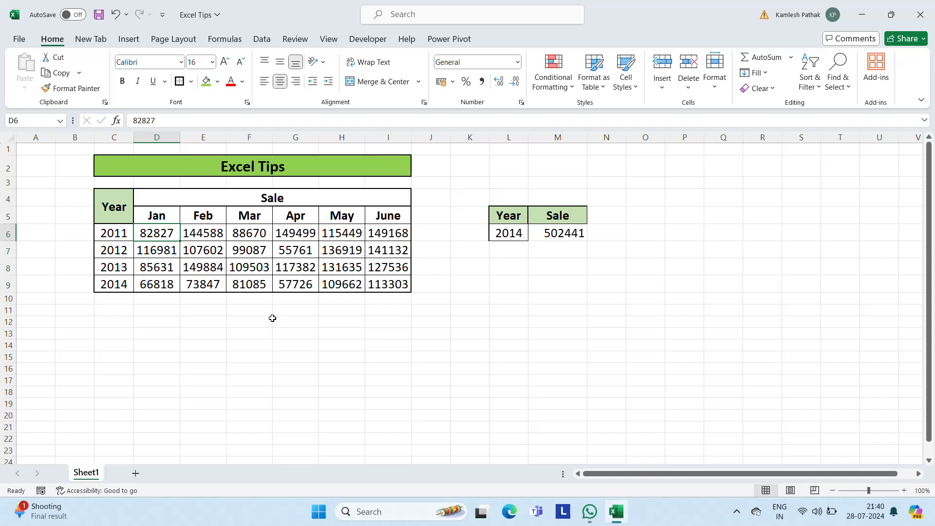
left_click(112, 233)
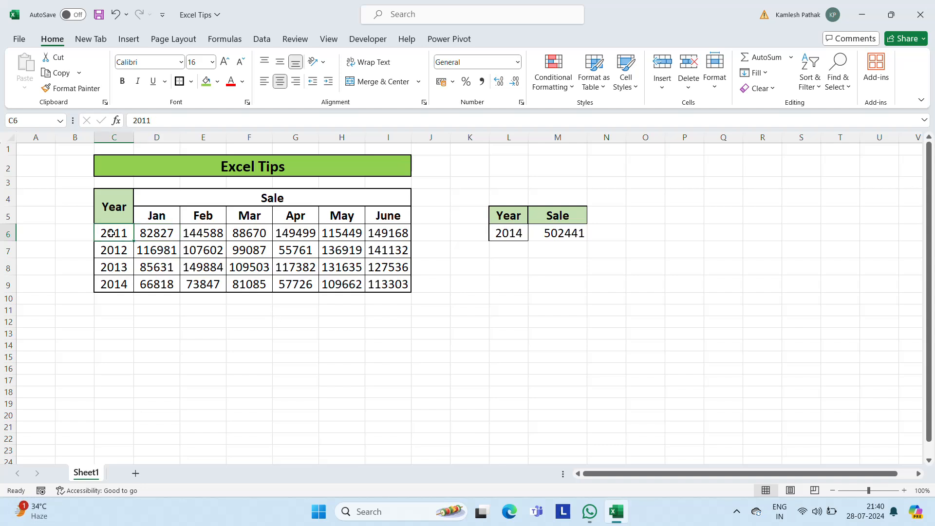
Check the lookup year in L6 and the sums of the 2011 and 2014 monthly sales rows
left_click(505, 237)
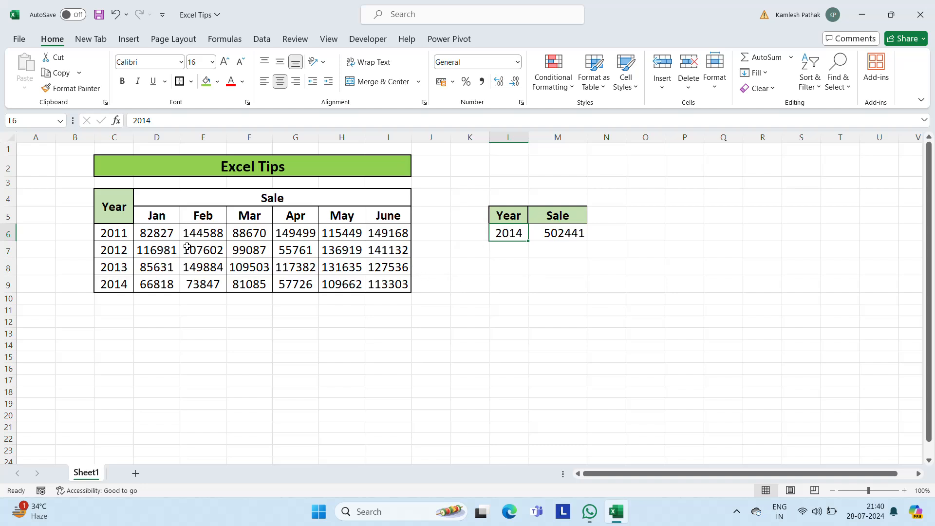
left_click(151, 236)
key("ctrl+shift+Right")
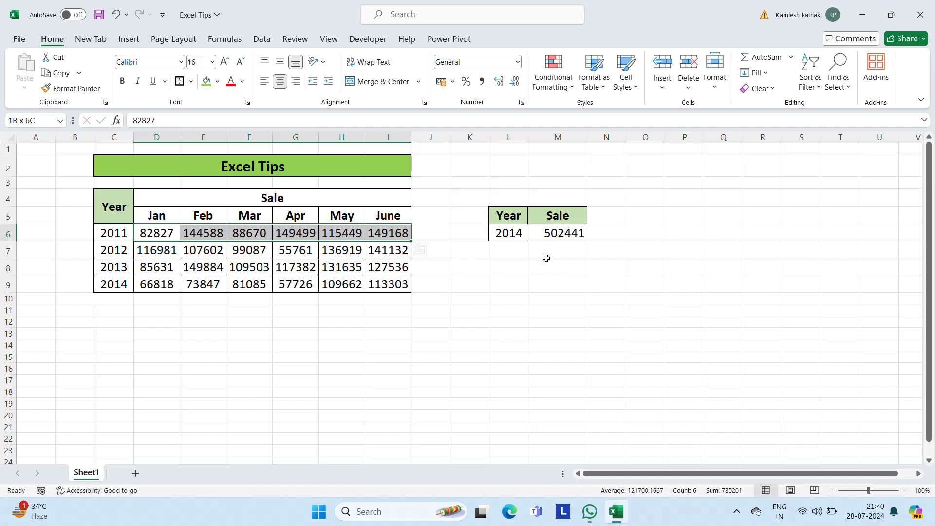
left_click(137, 285)
key("ctrl+shift+Right")
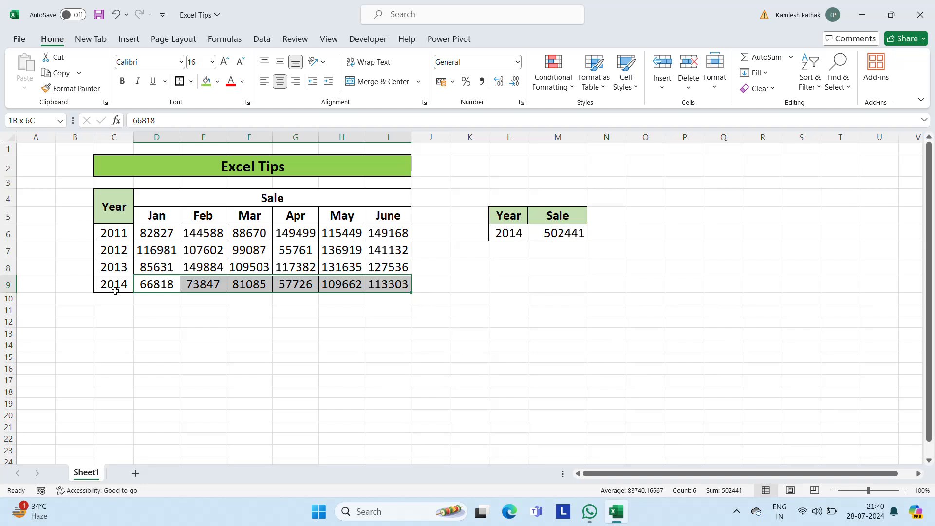
Set the lookup year in L6 to 2011
left_click(499, 234)
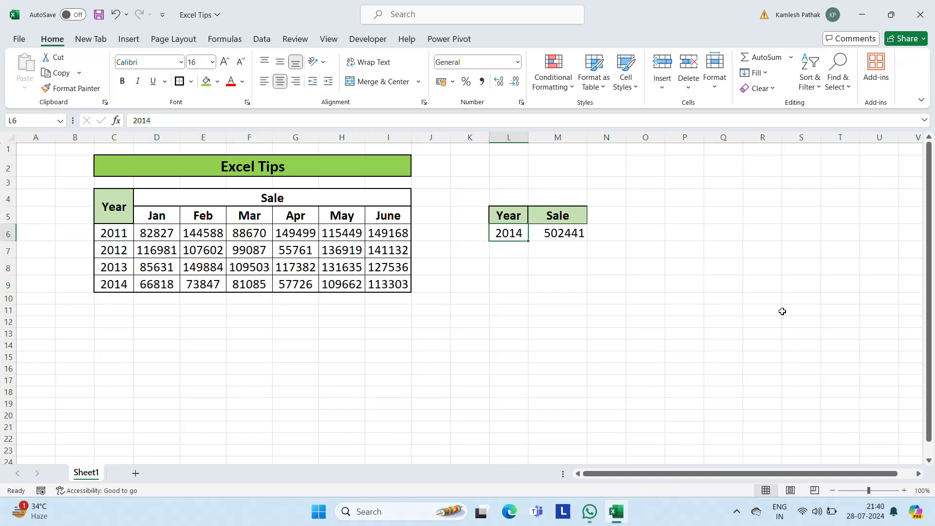
type("2011")
key("Return")
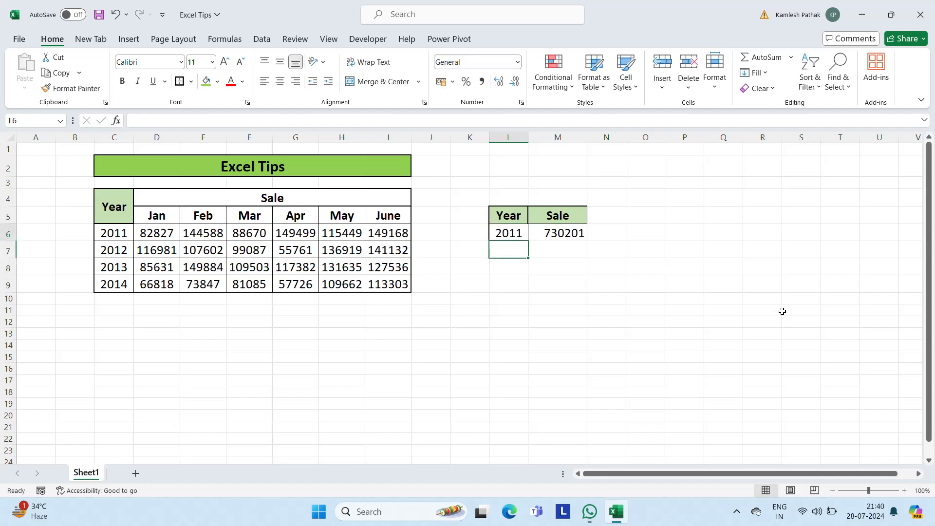
key("Up")
left_click(151, 233)
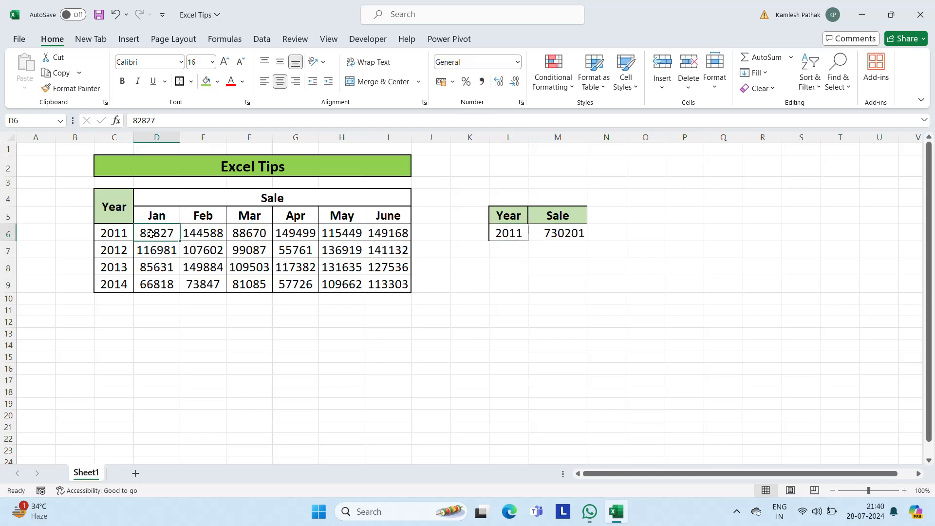
key("Right")
key("Right")
key("Right")
key("Right")
key("Right")
key("Right")
key("Right")
key("Right")
key("Right")
key("Right")
key("Down")
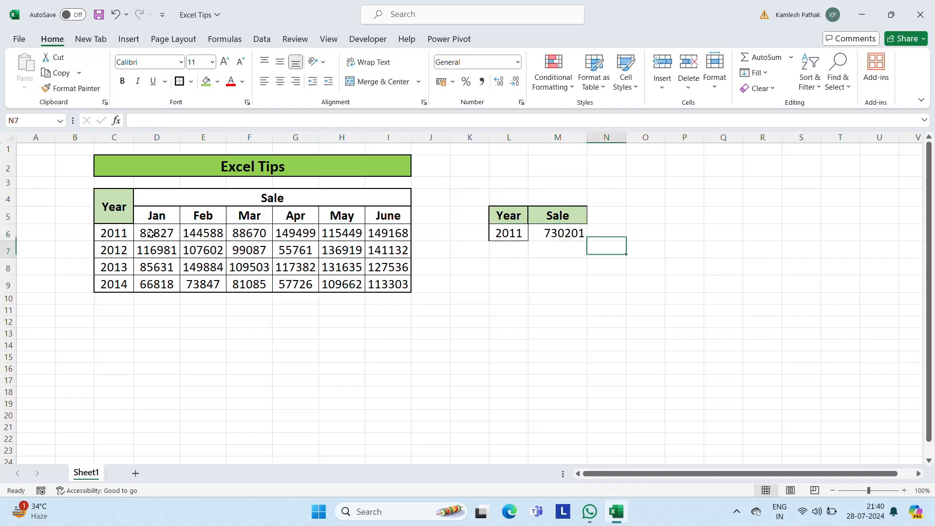
Set the lookup year in L6 to 2012 and check the sum of the 2012 monthly sales in D7:I7
key("Left")
key("Left")
key("Up")
key("F2")
key("BackSpace")
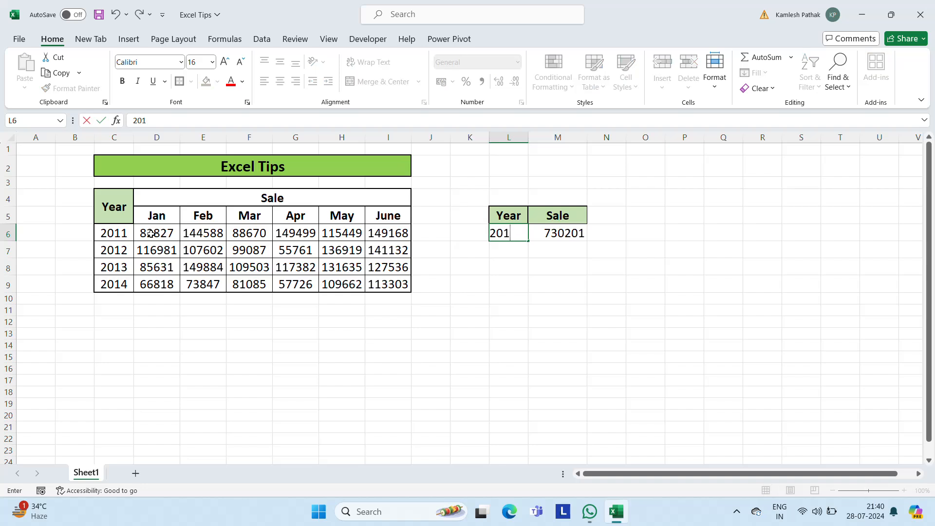
key("Return")
key("Up")
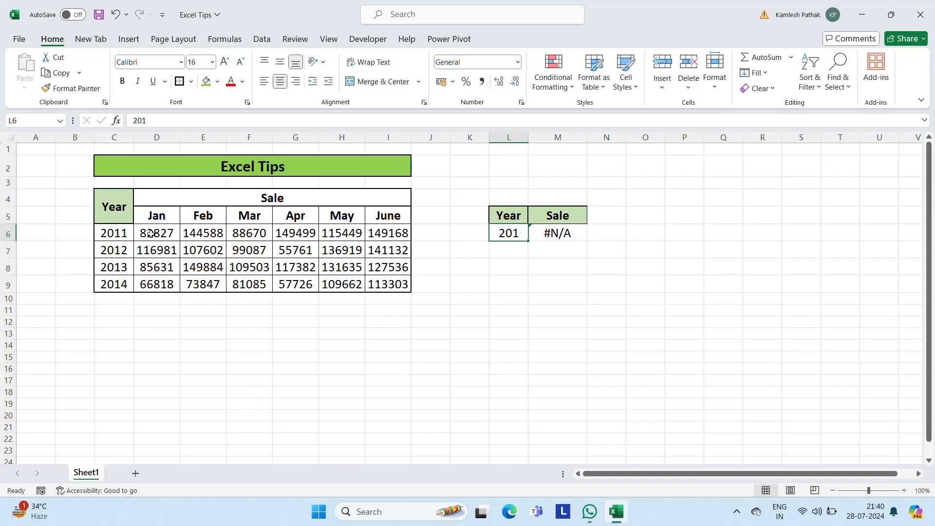
type("2012")
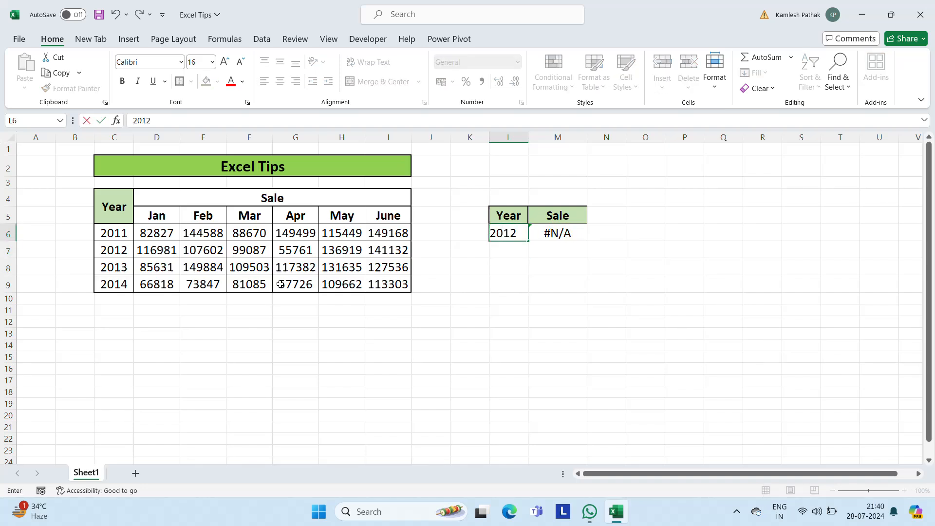
key("Return")
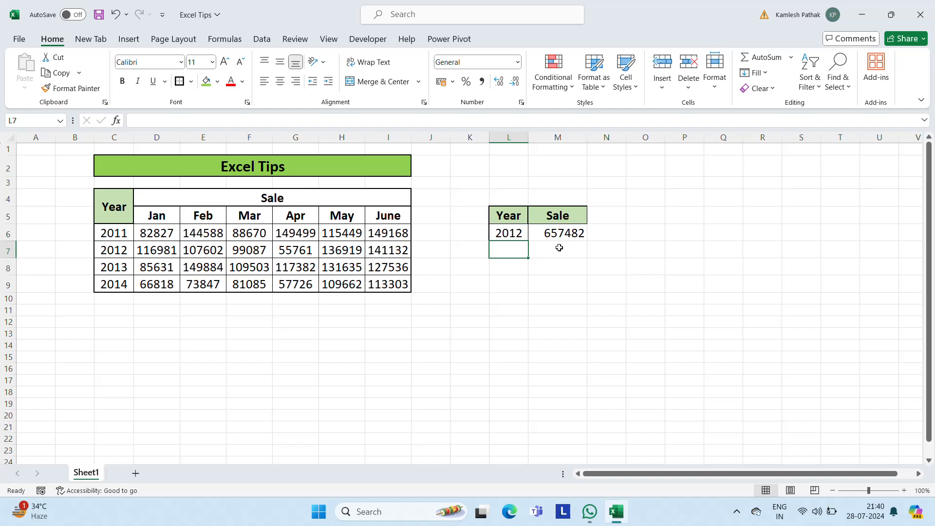
left_click(146, 251)
key("ctrl+shift+Right")
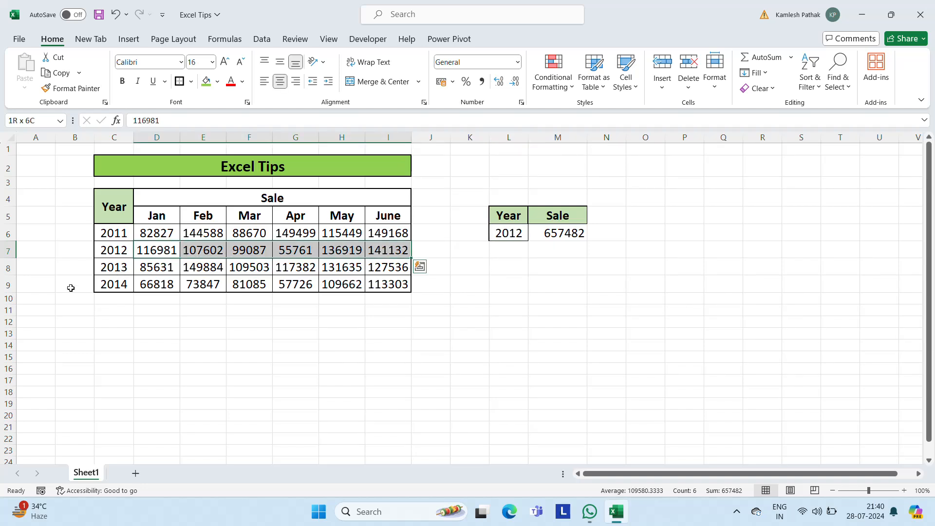
Set the lookup year in L6 to 2013
left_click(515, 234)
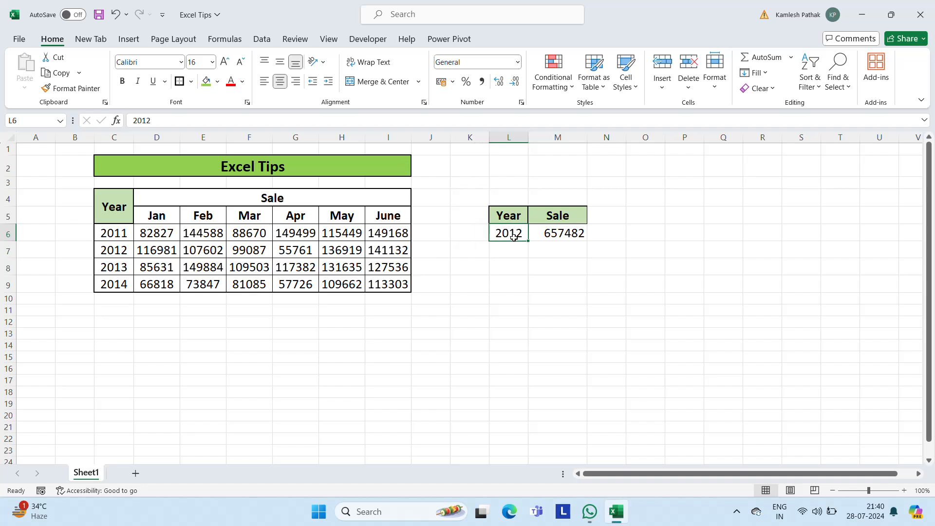
type("2013")
key("Return")
left_click(511, 235)
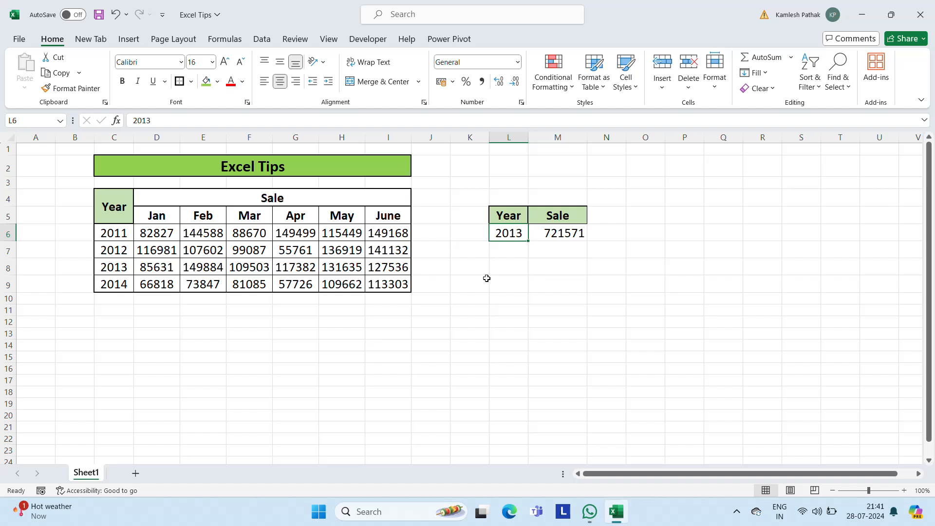
Clear the existing result from the Sale cell M6
left_click(176, 215)
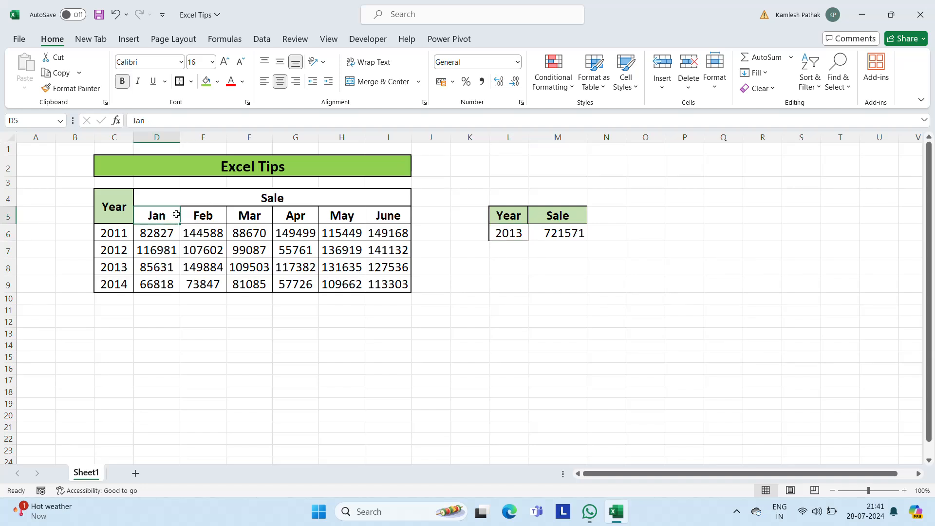
left_click(163, 232)
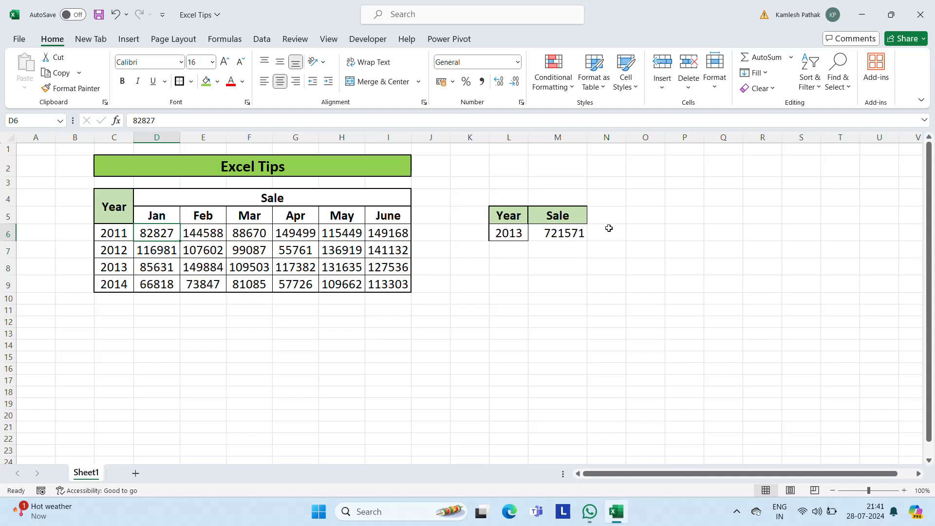
left_click(567, 233)
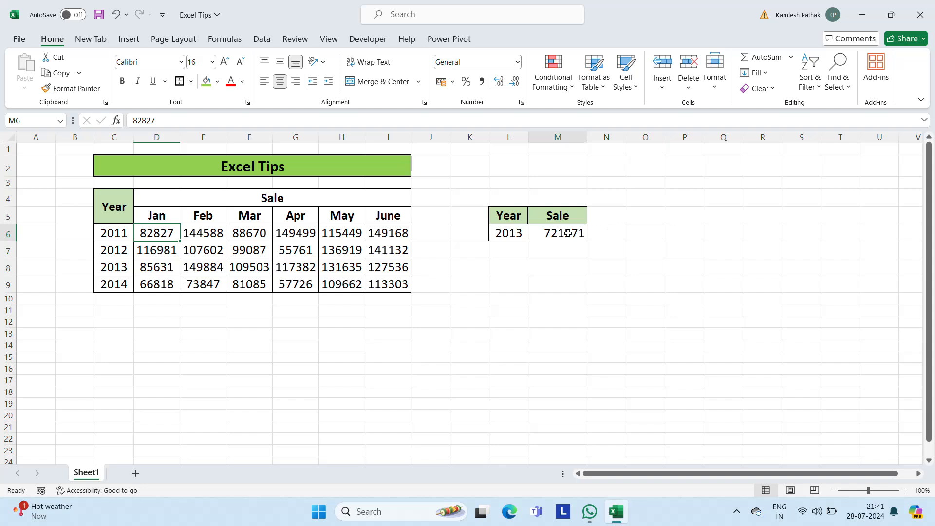
key("Delete")
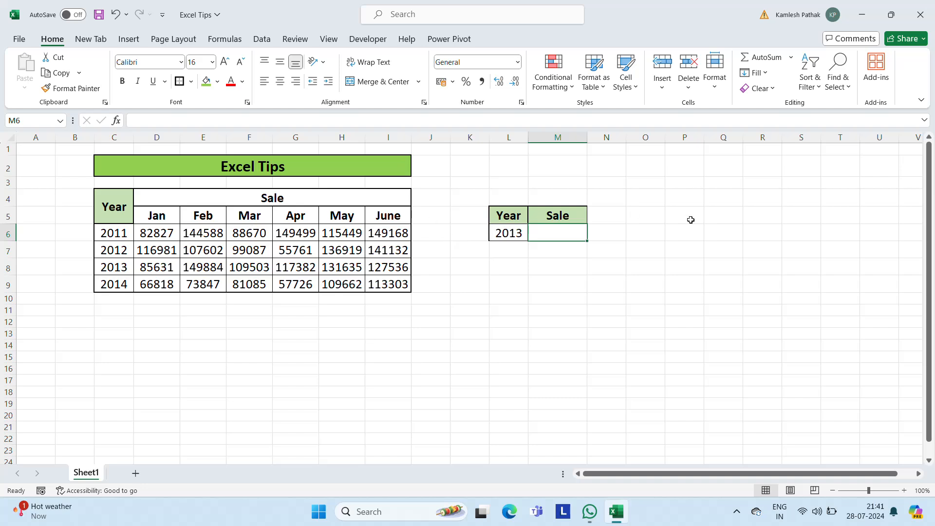
Start an XLOOKUP formula in M6 with L6 as the lookup value and C6:C9 as the lookup array
type("=xl")
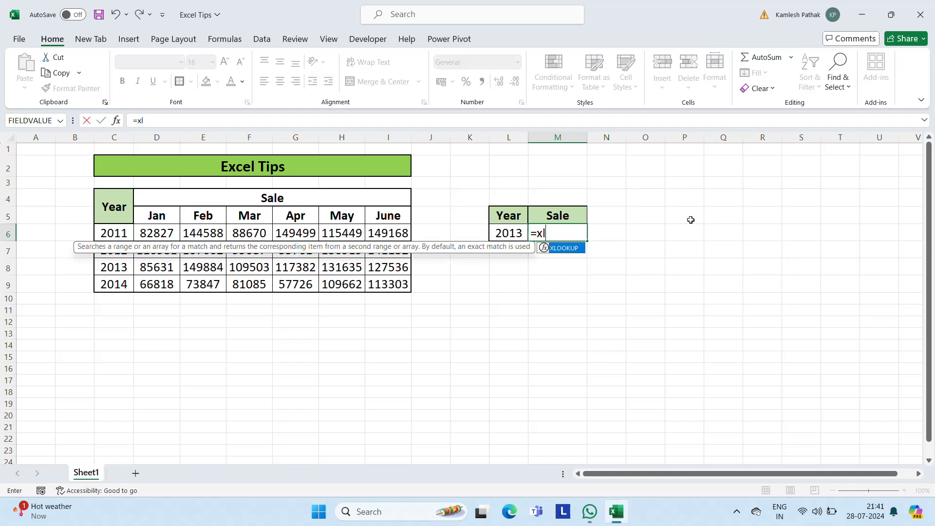
key("Tab")
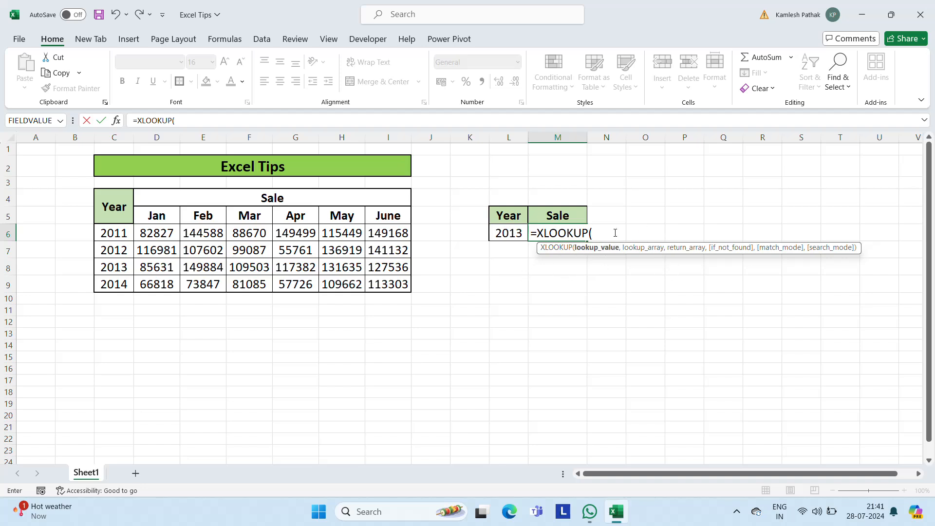
left_click(505, 231)
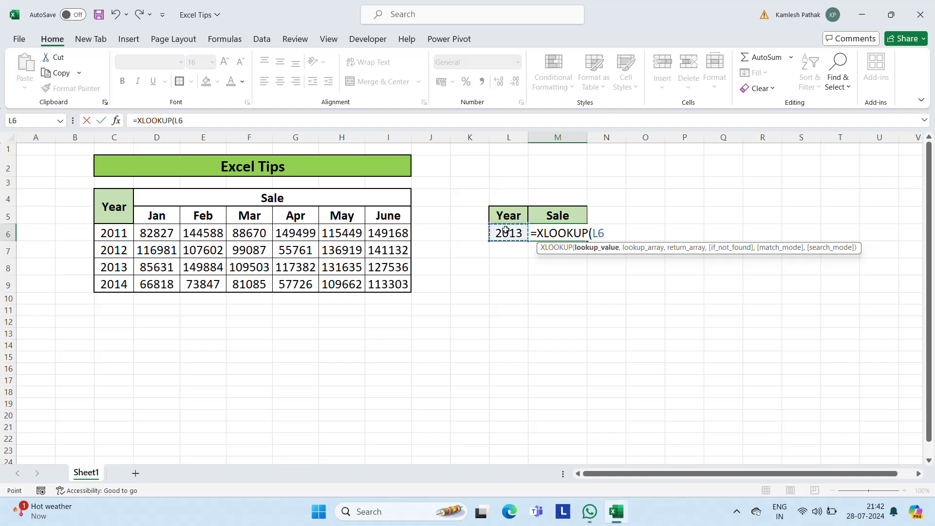
type(",")
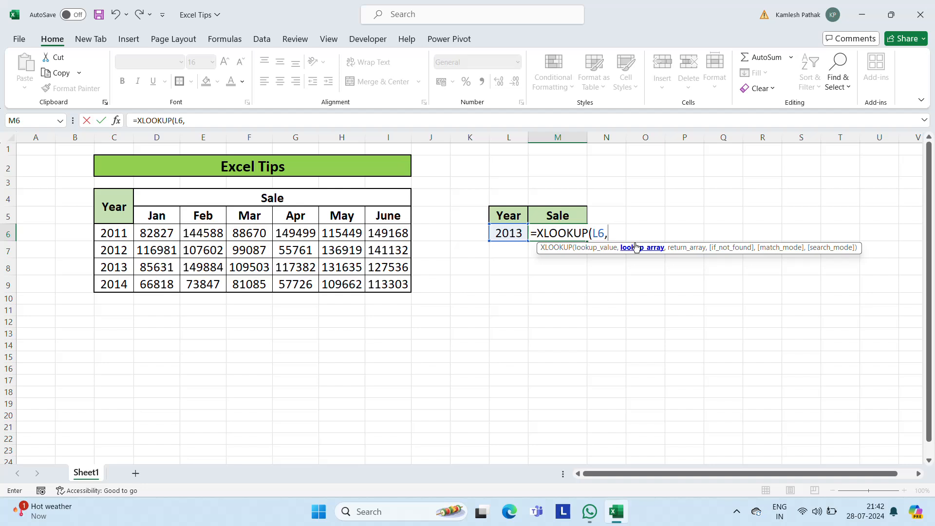
left_click(112, 232)
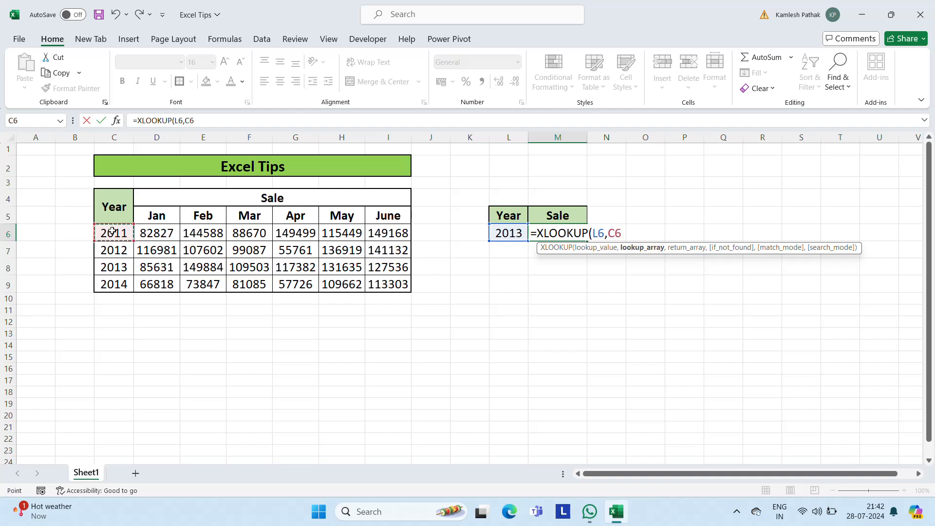
key("ctrl+shift+Down")
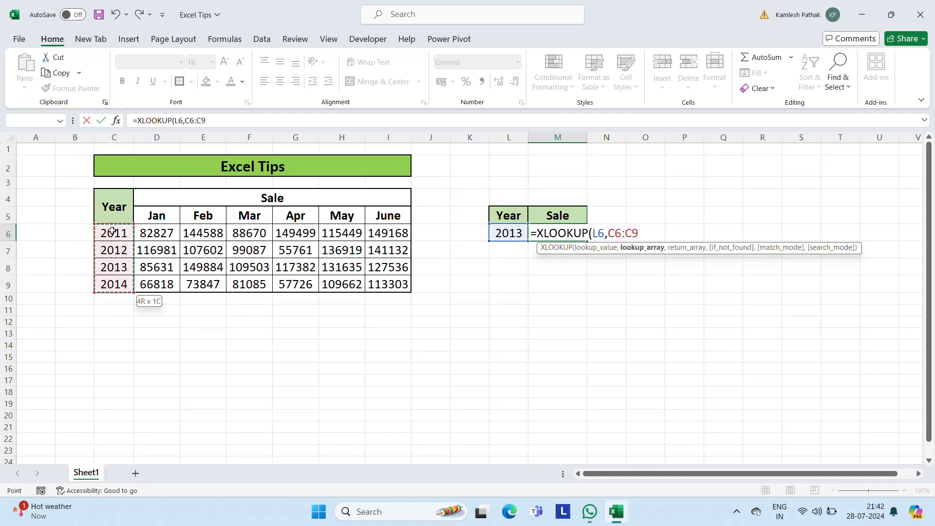
type(",")
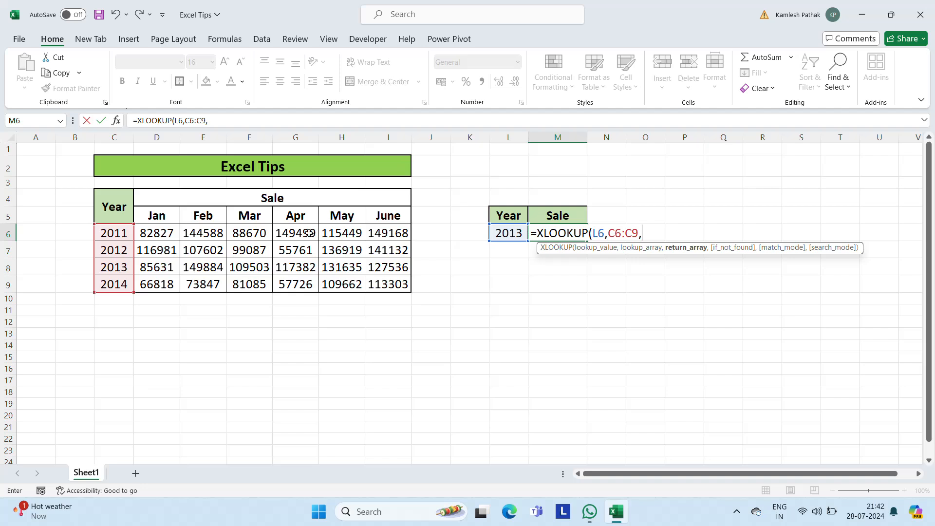
Add the January, February and March ranges D6:D9+E6:E9+F6:F9 as the start of the XLOOKUP return array
left_click(151, 232)
key("ctrl+shift+Down")
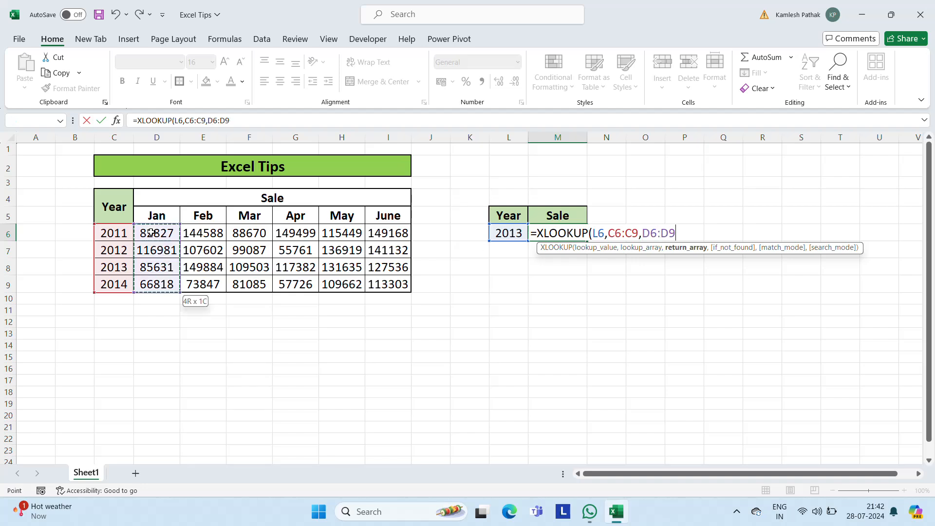
type("+")
left_click(198, 234)
key("ctrl+shift+Down")
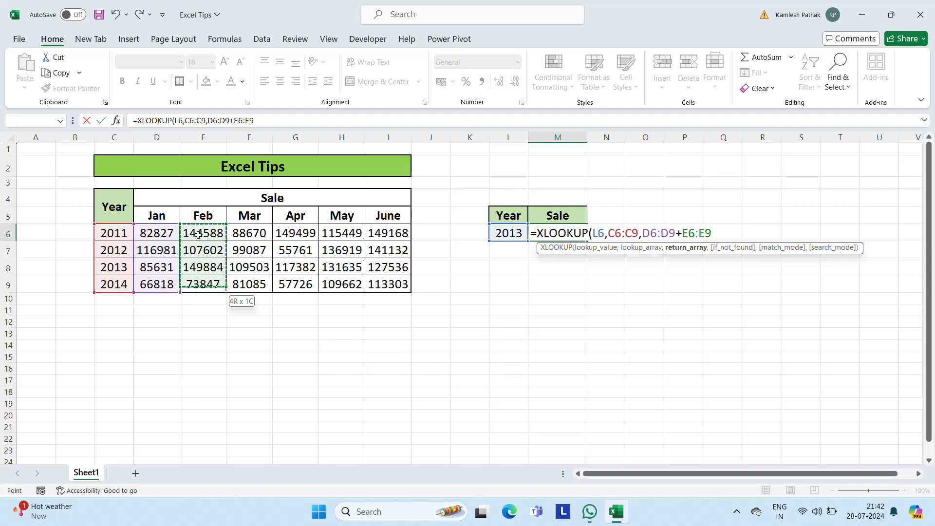
type("+")
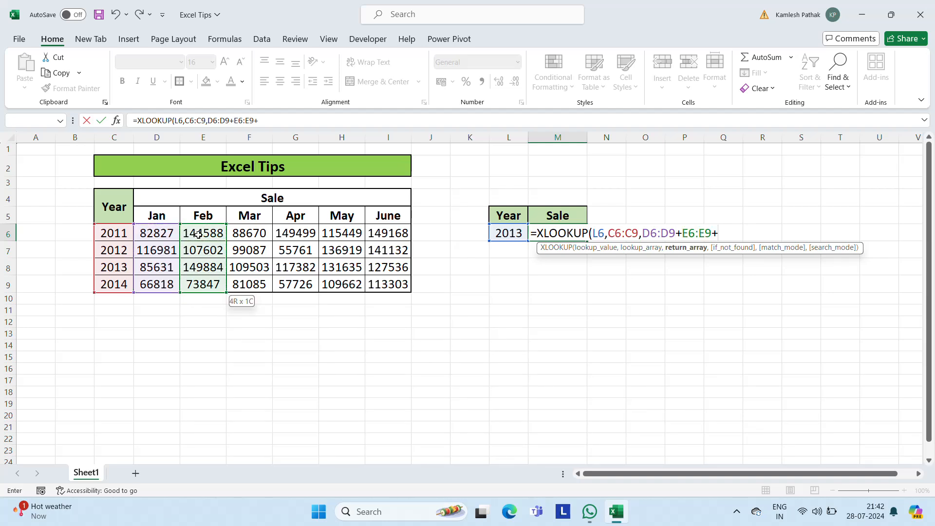
left_click(256, 235)
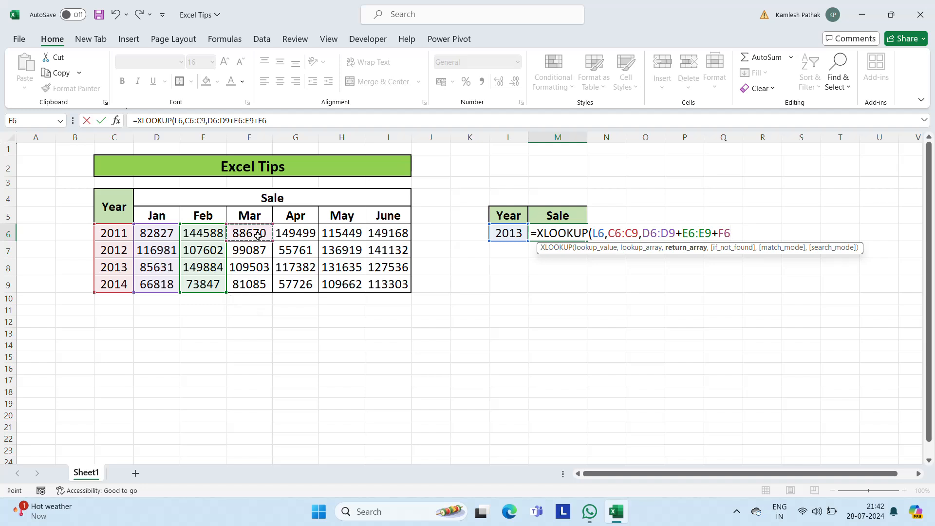
key("ctrl+shift+Down")
type("+")
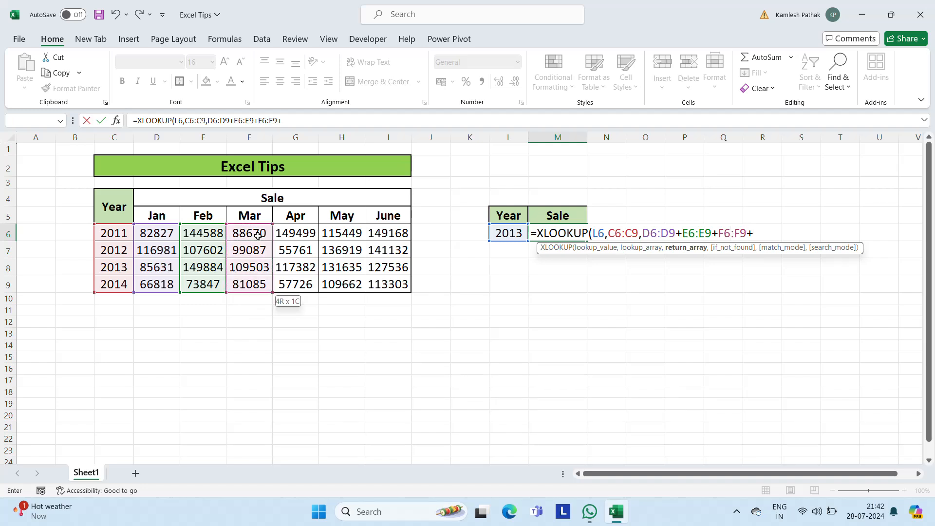
Extend the XLOOKUP return array with the April, May and June ranges G6:G9+H6:H9+I6:I9 and complete the formula
left_click(304, 231)
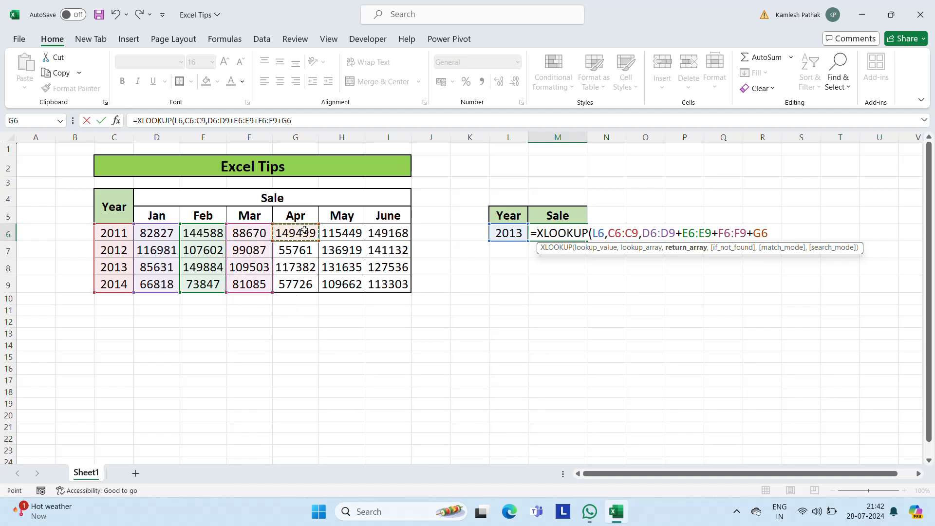
key("ctrl+shift+Down")
type("+")
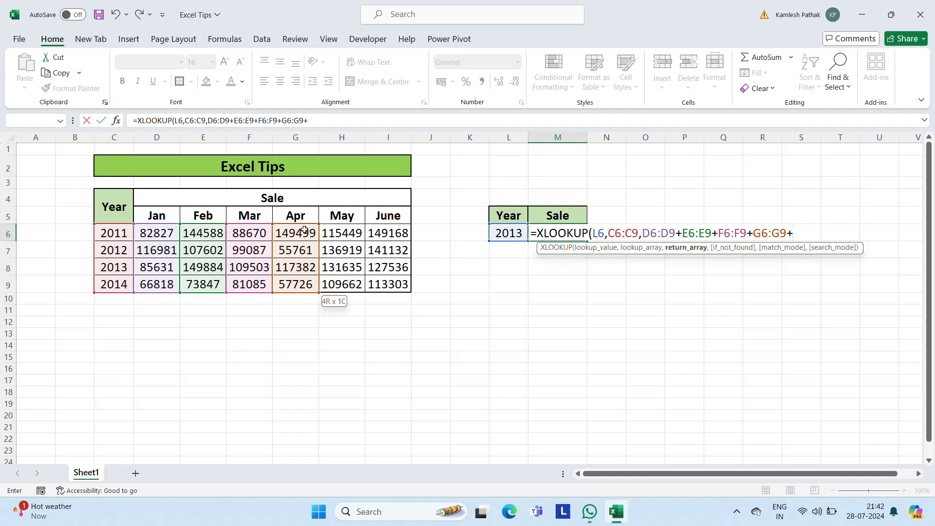
left_click(336, 229)
key("ctrl+shift+Down")
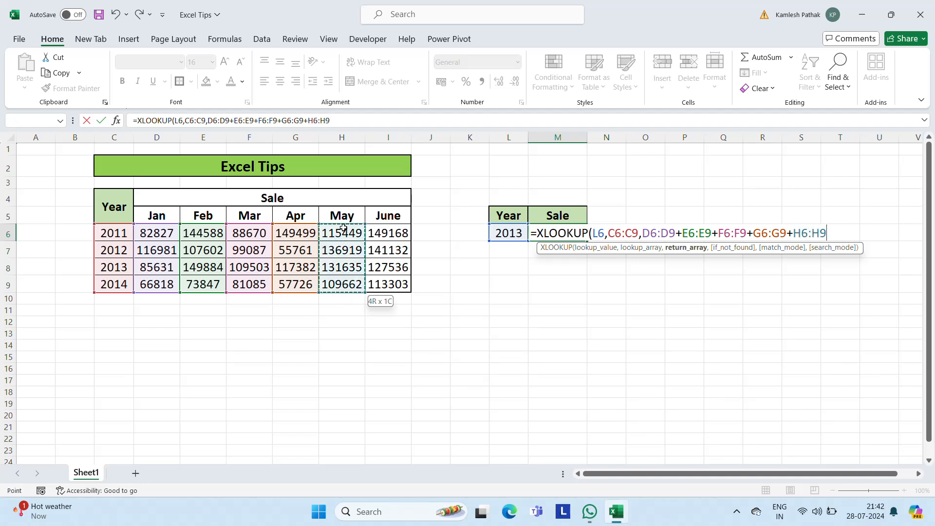
type("+")
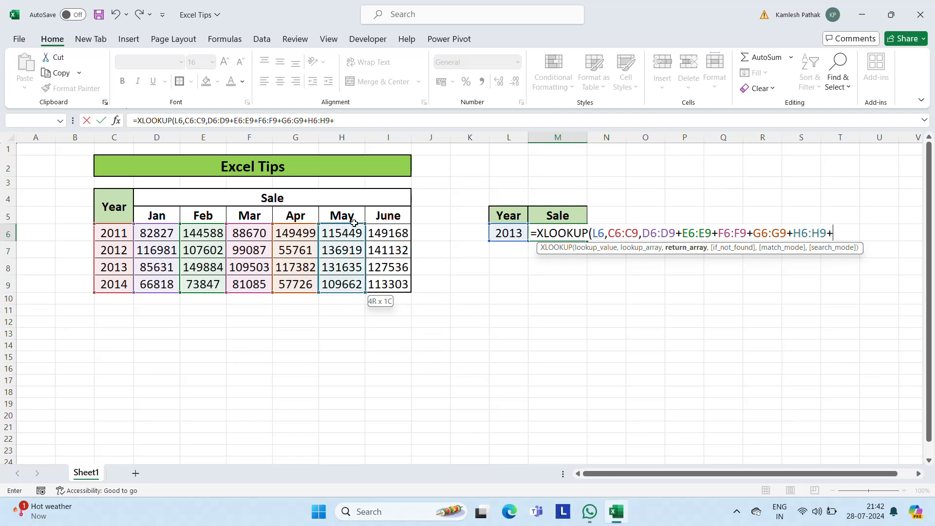
left_click(396, 232)
key("ctrl+shift+Down")
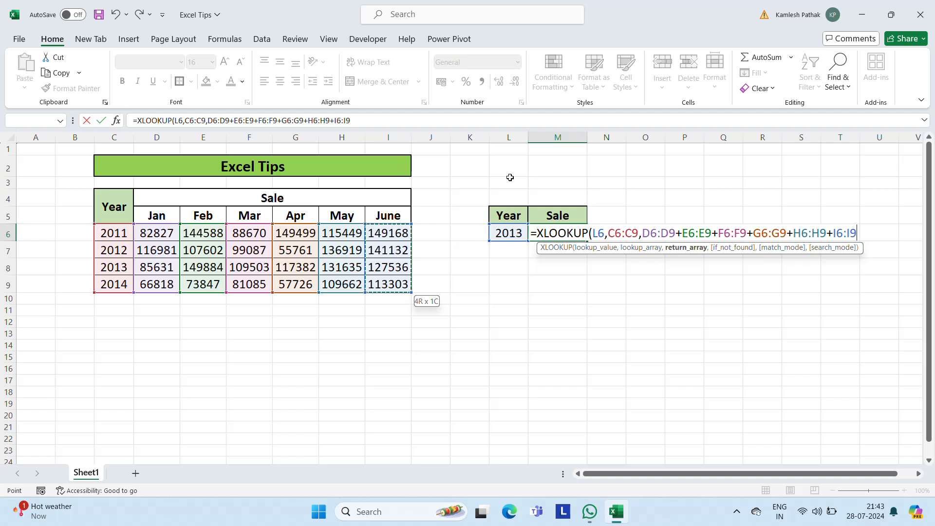
type(")")
key("Return")
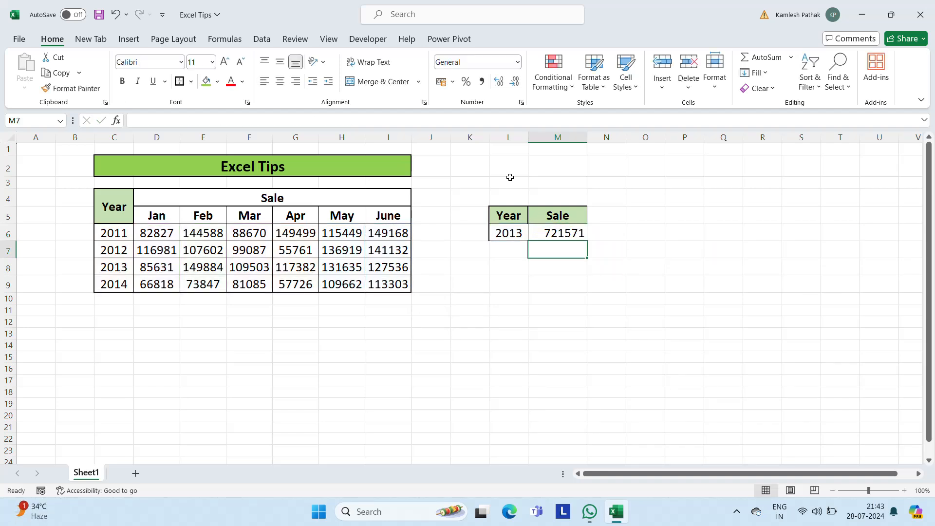
Compare the Sale result in M6 with the sum of the 2013 monthly sales in D8:I8
key("Up")
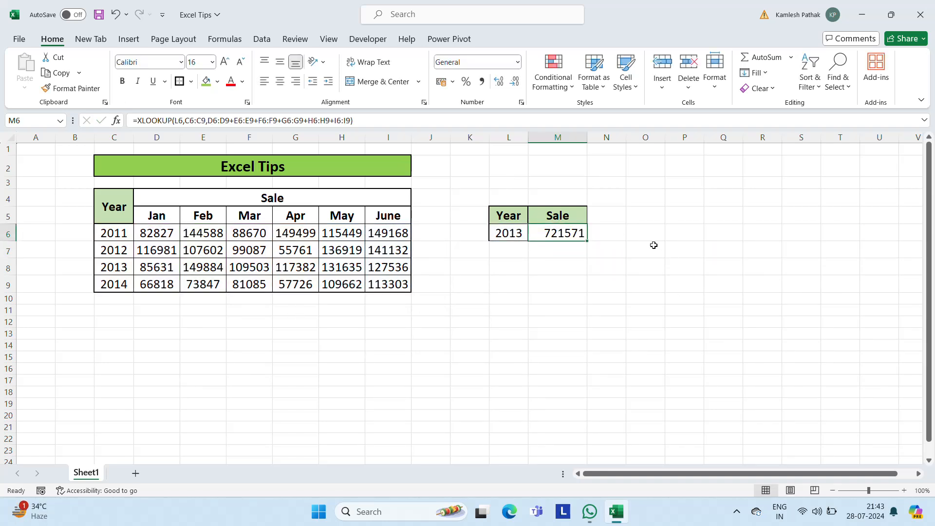
left_click(144, 270)
key("ctrl+shift+Right")
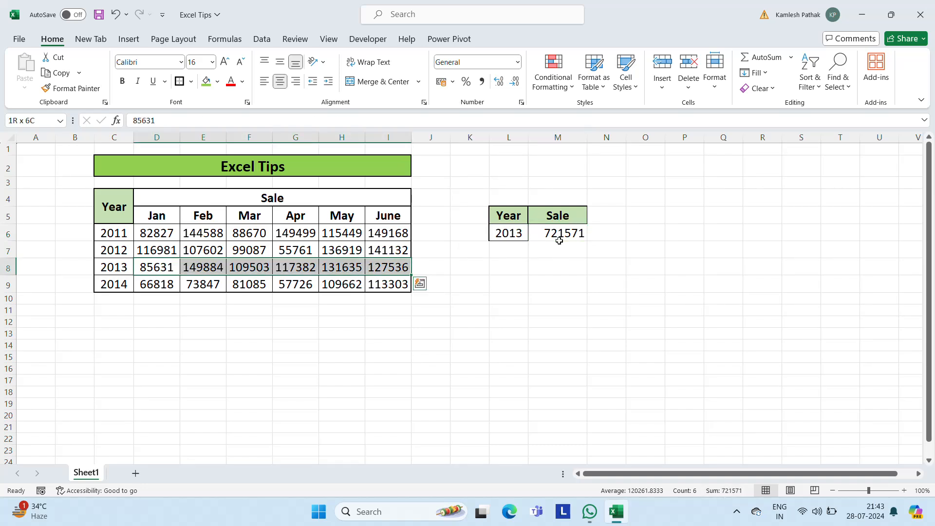
Set the lookup year in L6 to 2011
key("Right")
key("Right")
key("Right")
key("Right")
key("Right")
key("Right")
key("Right")
key("Right")
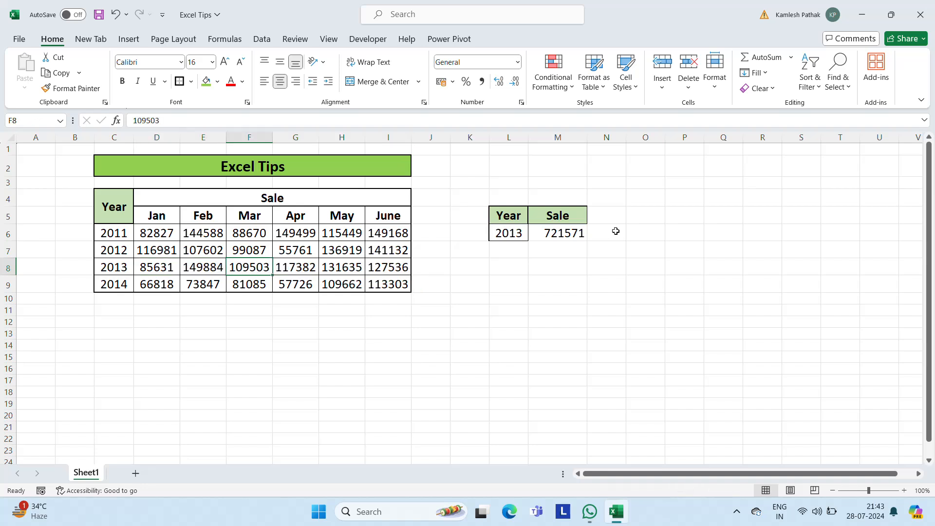
key("Up")
key("Up")
type("2011")
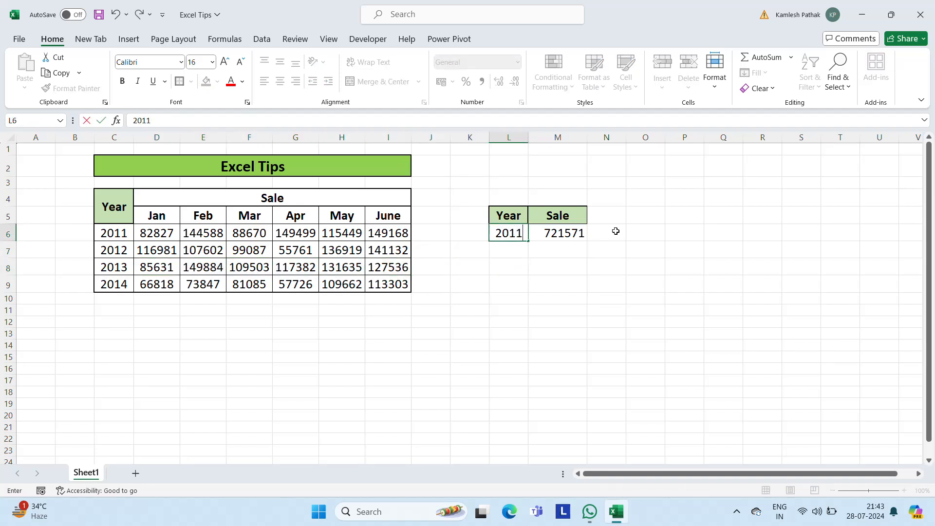
key("Return")
Set the lookup year in L6 to 2014
key("Up")
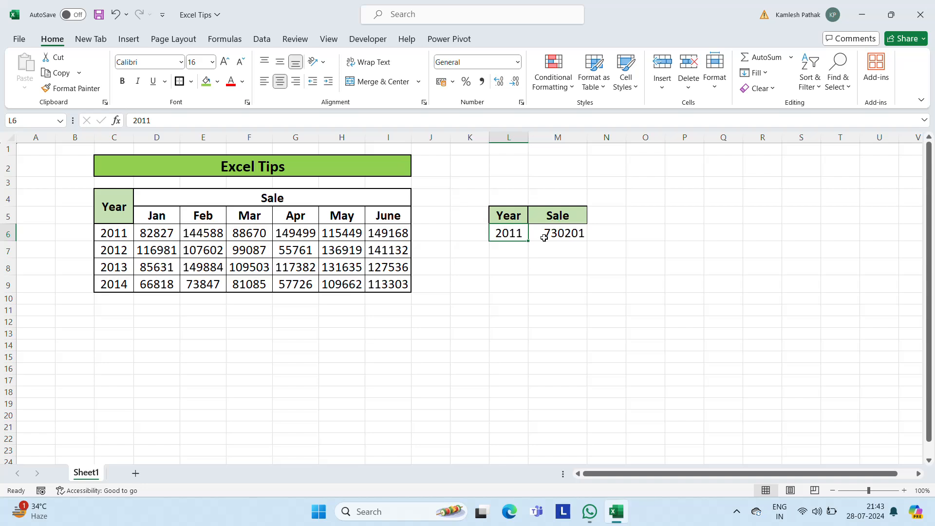
type("2014")
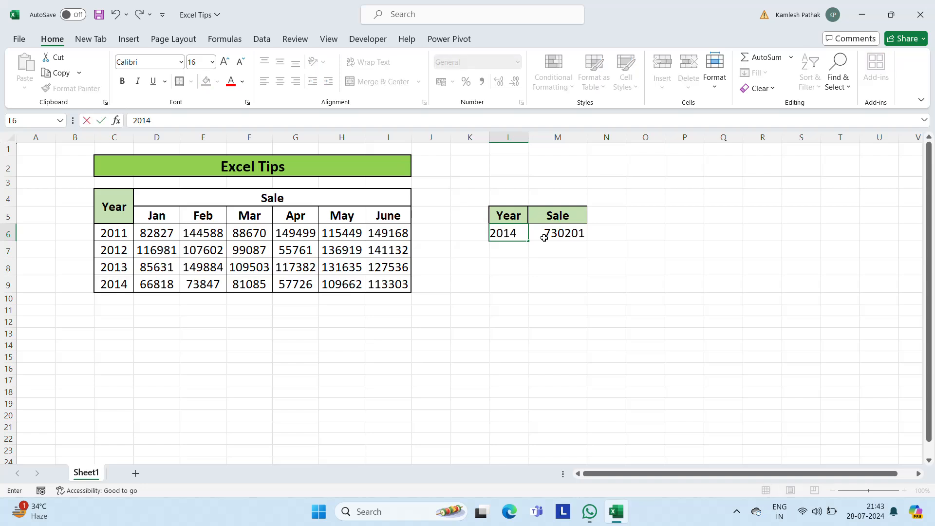
key("Return")
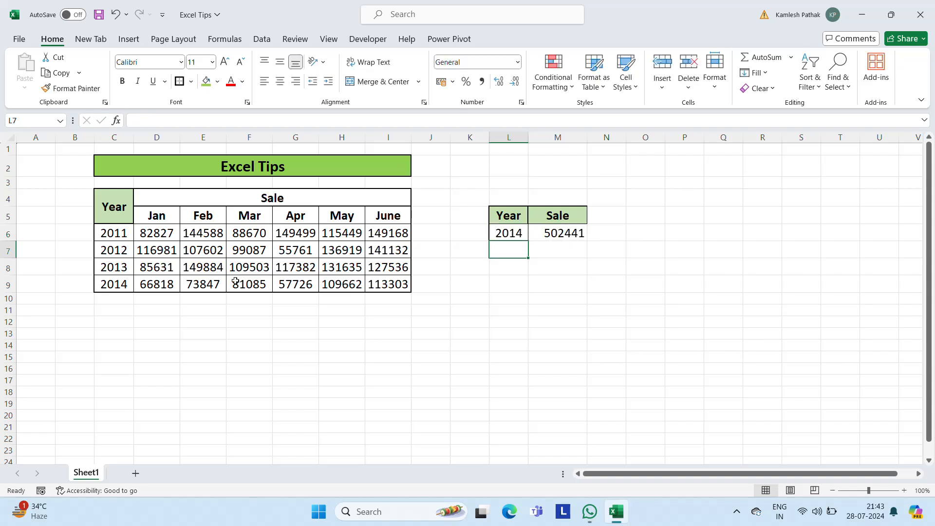
Set the lookup year in L6 to 2012
left_click(506, 235)
type("20")
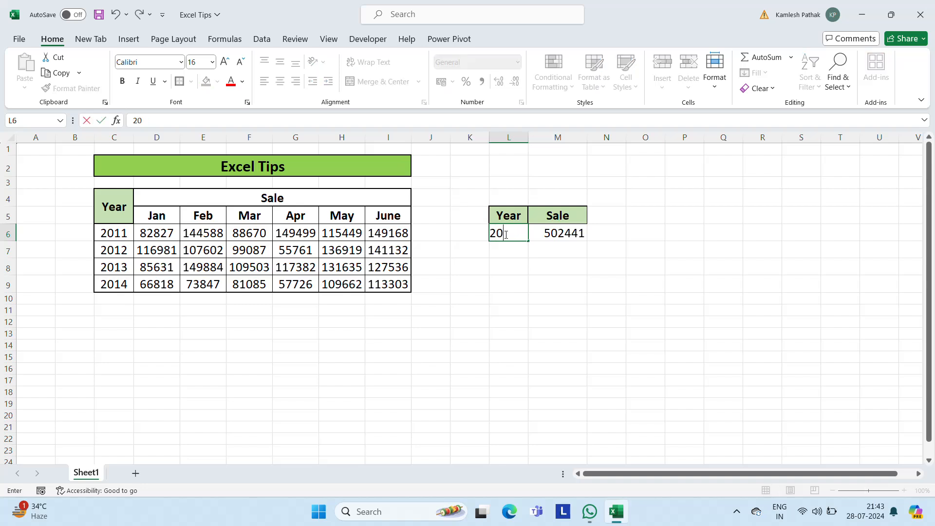
key("Return")
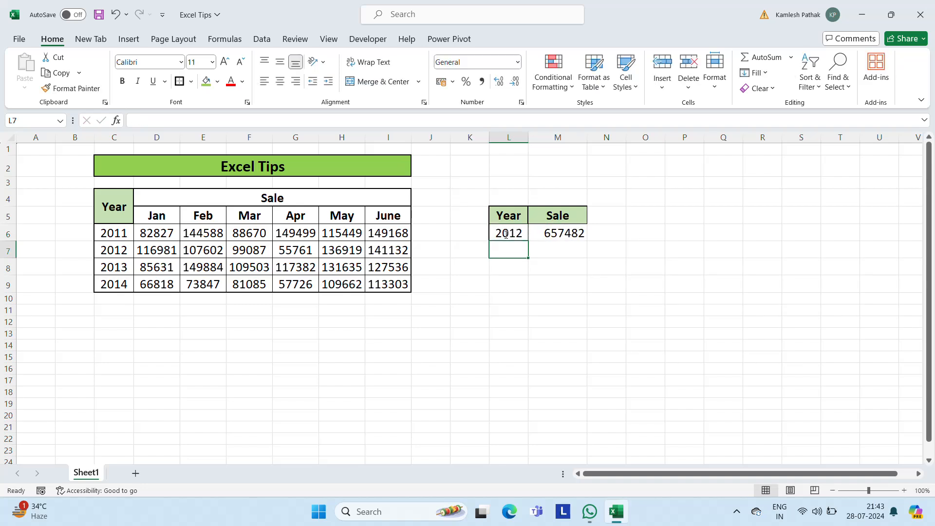
Clear the XLOOKUP formula from the Sale cell M6
key("Up")
key("Right")
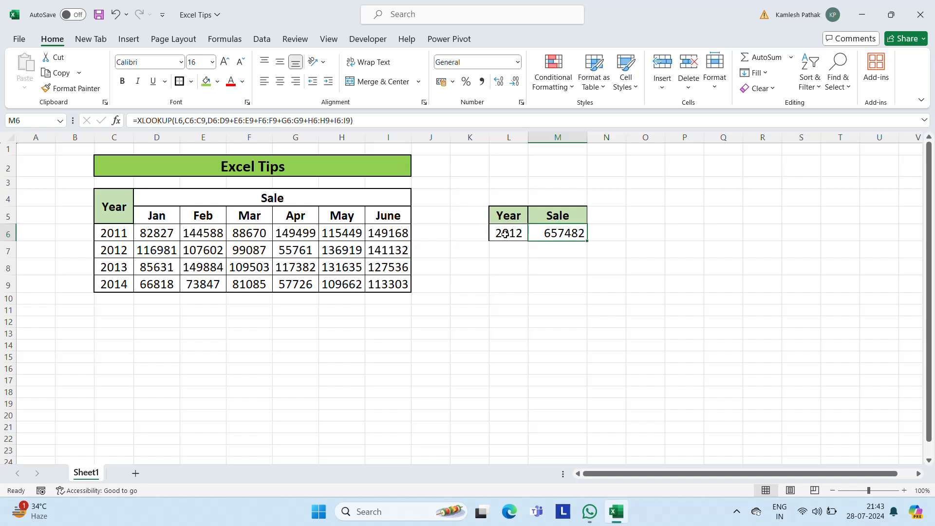
key("Delete")
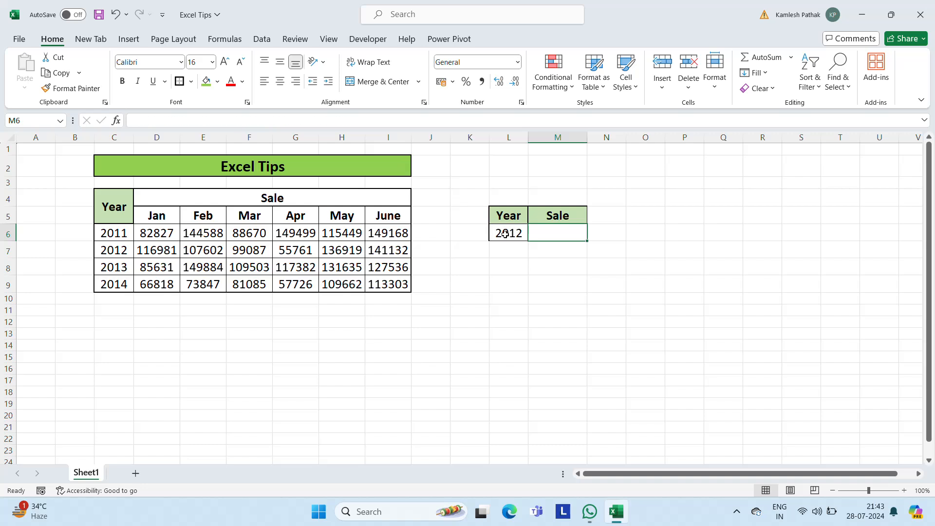
Start a LOOKUP formula in M6 with L6 as the lookup value and C6:C9 as the lookup vector
type("=loo")
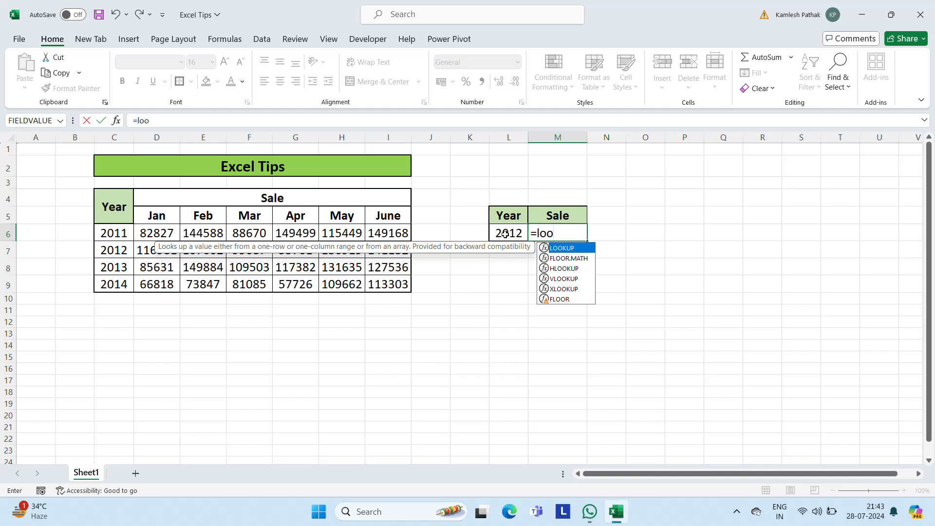
key("Tab")
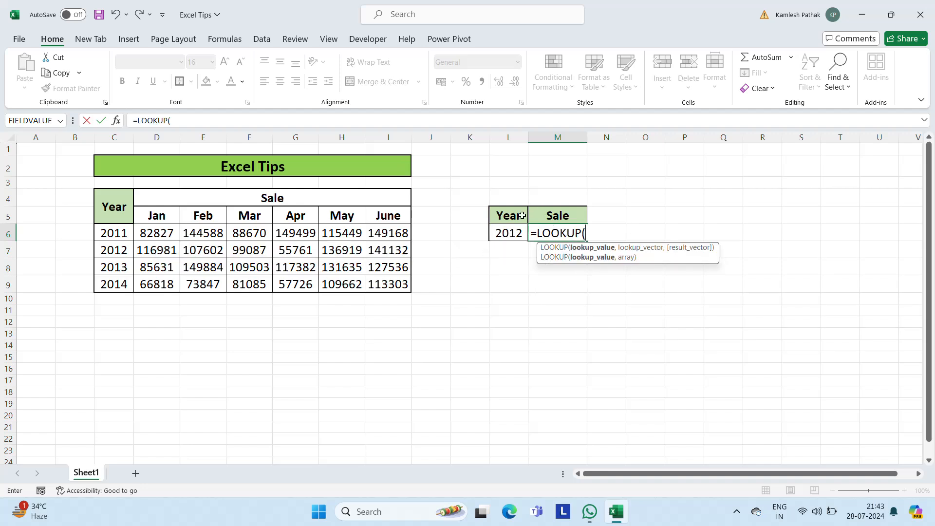
left_click(499, 233)
type(",")
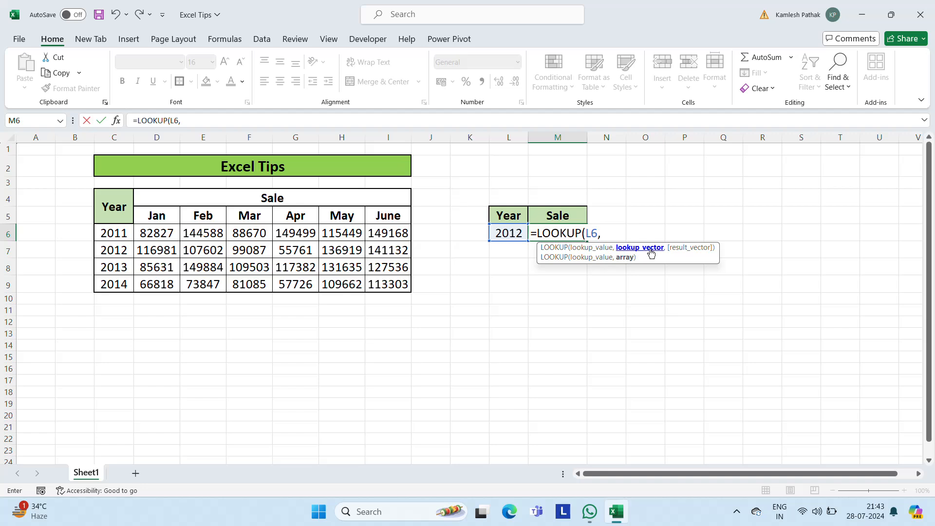
left_click(108, 230)
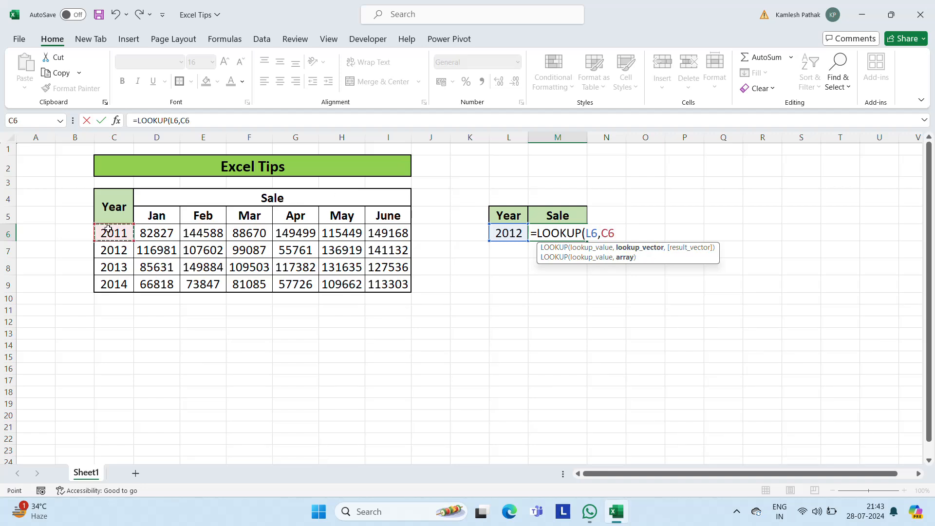
key("ctrl+shift+Down")
type(",")
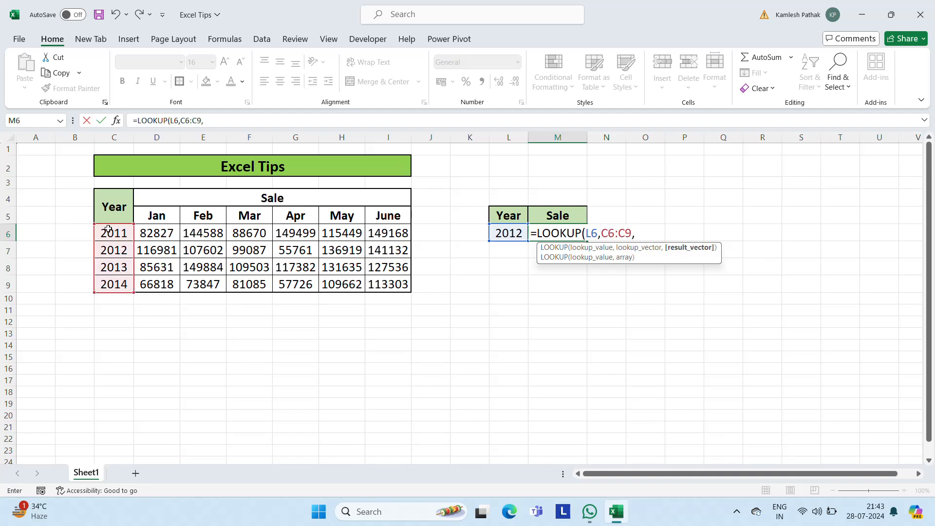
Add the January, February and March ranges D6:D9+E6:E9+F6:F9 as the start of the LOOKUP result vector
left_click(157, 228)
key("ctrl+shift+Down")
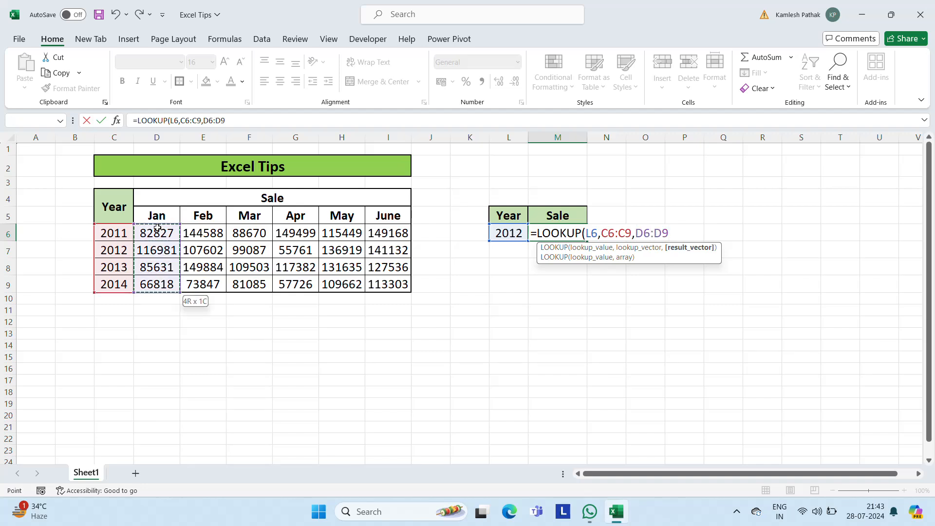
type("+")
left_click(187, 237)
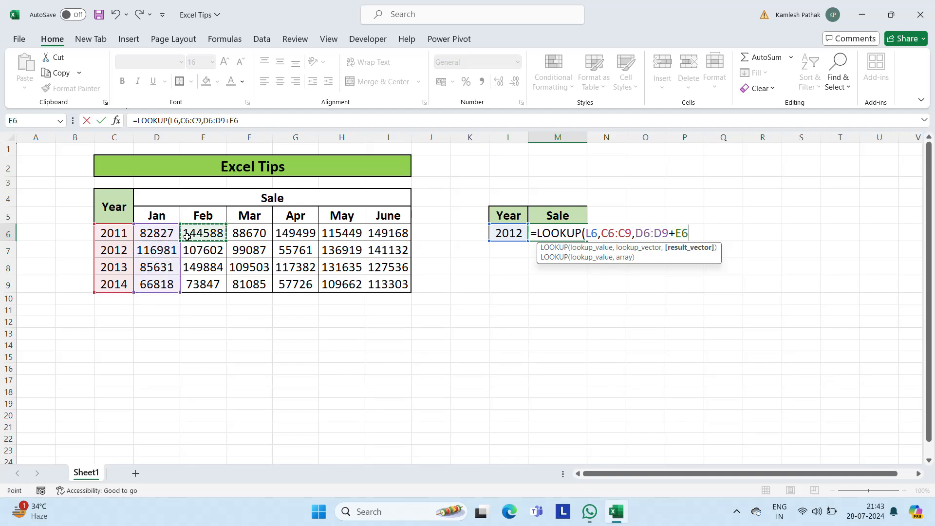
key("ctrl+shift+Down")
type("+")
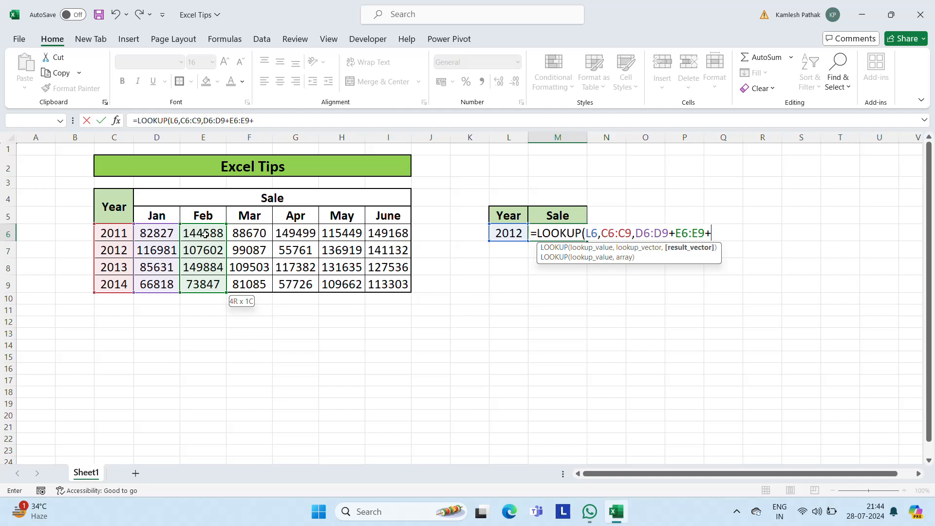
left_click(257, 236)
key("ctrl+shift+Down")
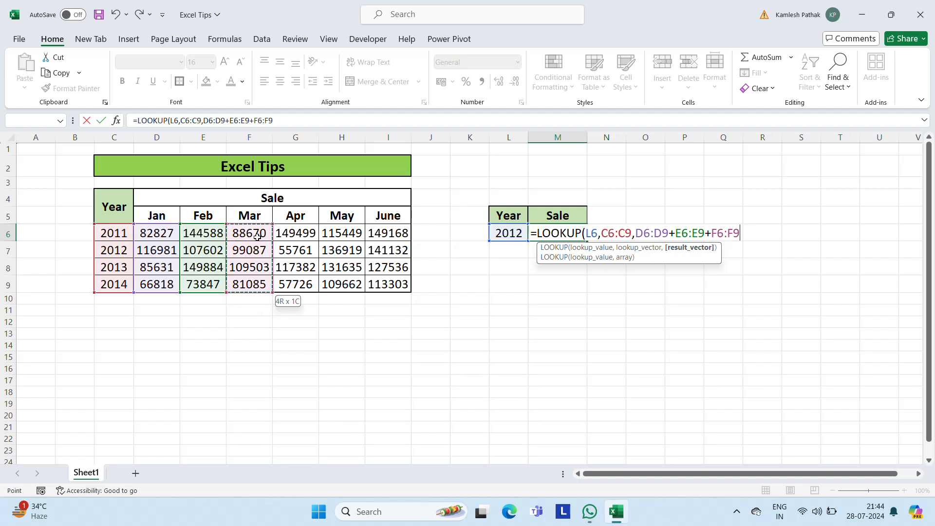
type("+")
Complete the LOOKUP result vector in M6 with +G6:G9+H6:H9+I6:I9 and check the result against the sum of D7:I7
left_click(295, 234)
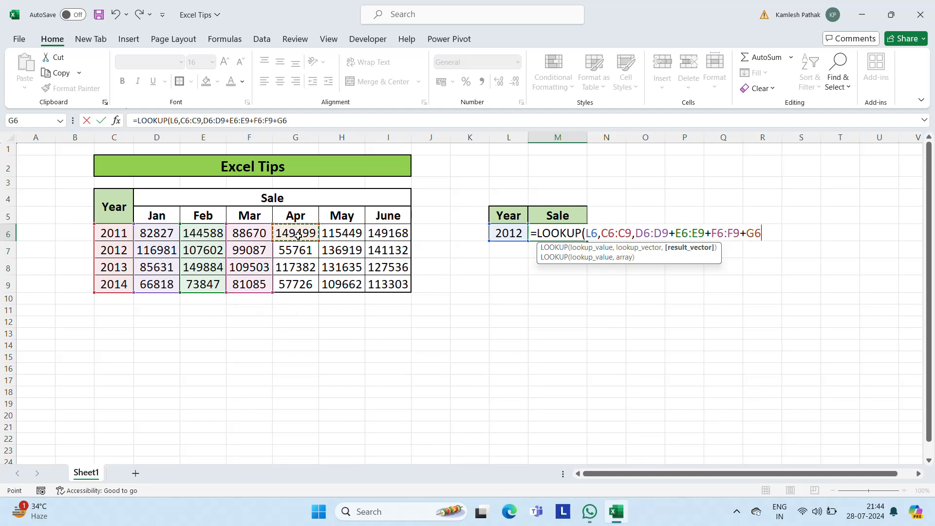
key("ctrl+shift+Down")
type("+")
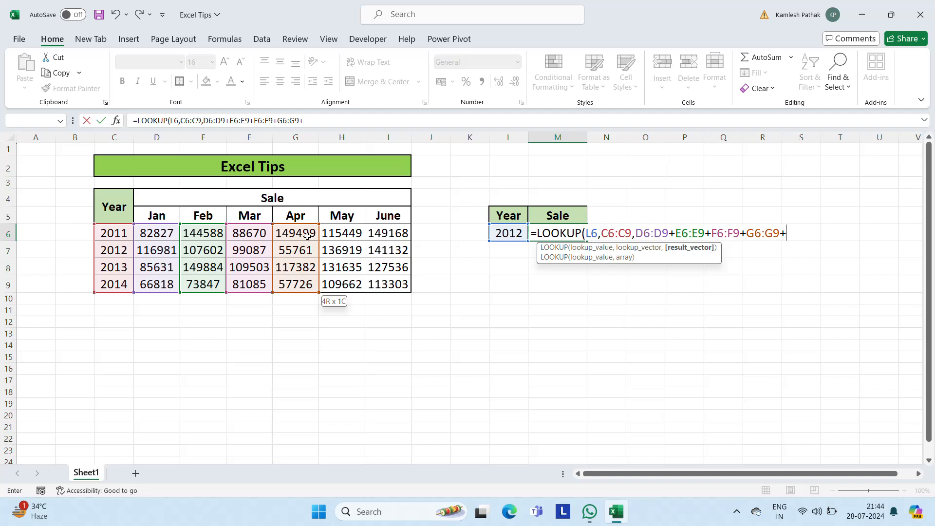
left_click(340, 234)
key("ctrl+shift+Down")
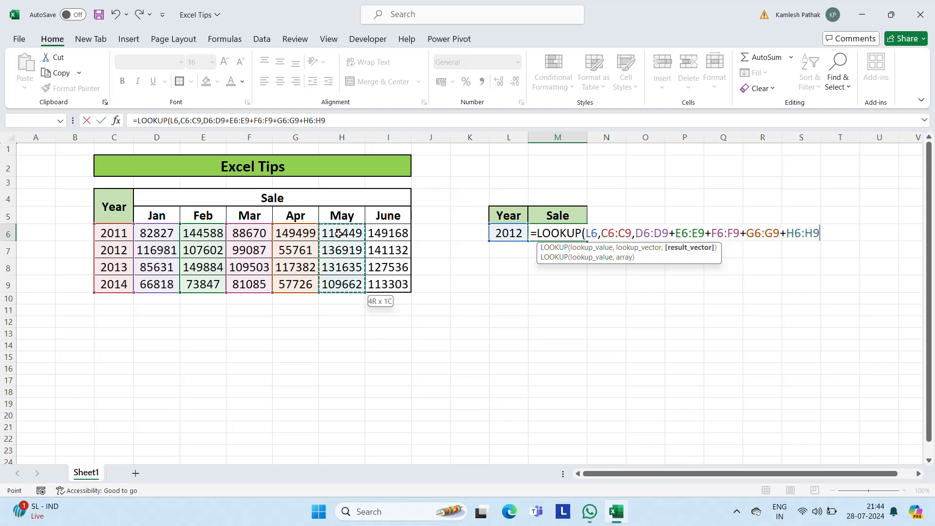
type("+")
left_click(392, 232)
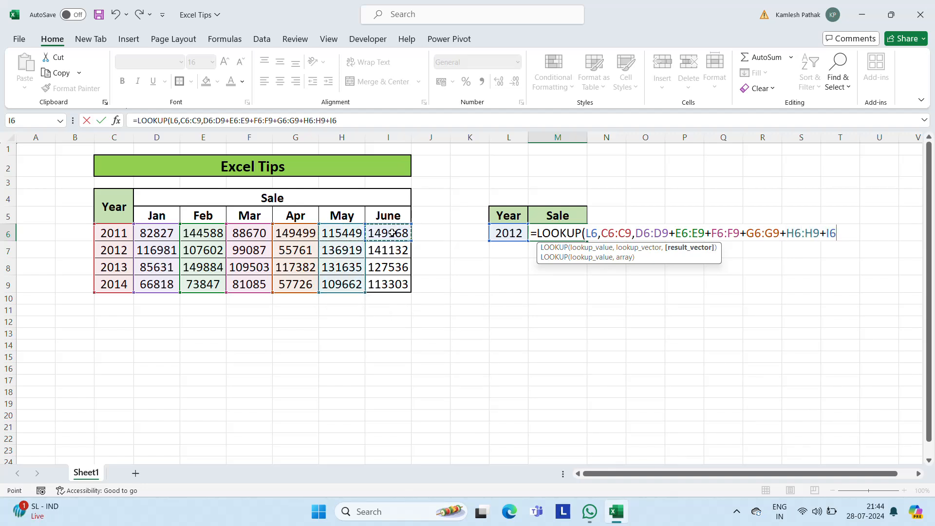
key("ctrl+shift+Down")
type(")")
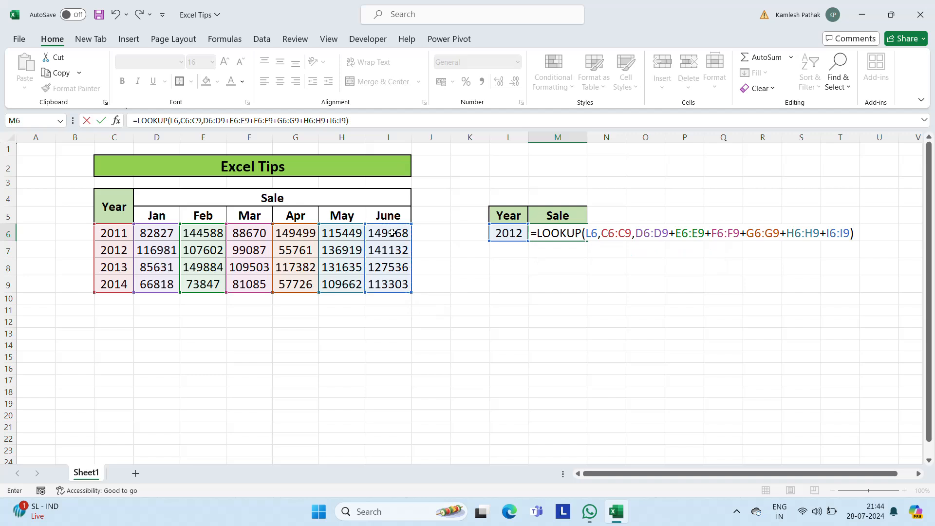
key("Return")
key("Up")
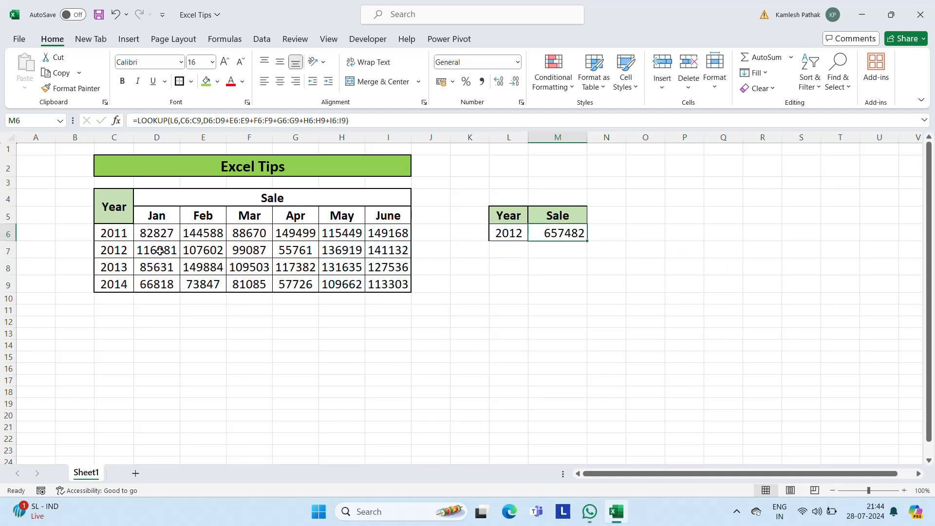
left_click_drag(160, 251, 389, 251)
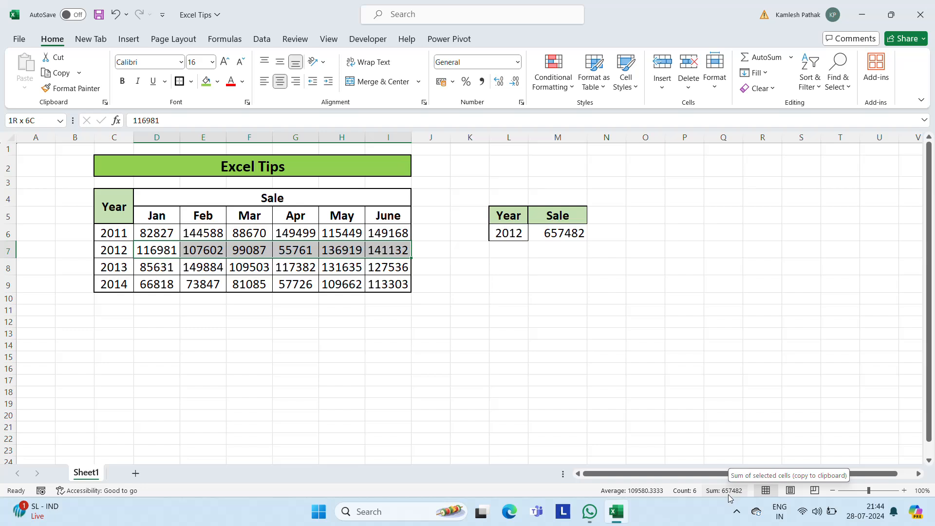
Test the LOOKUP formula by setting the lookup year in L6 to 2011, 2014 and back to 2011
left_click(511, 235)
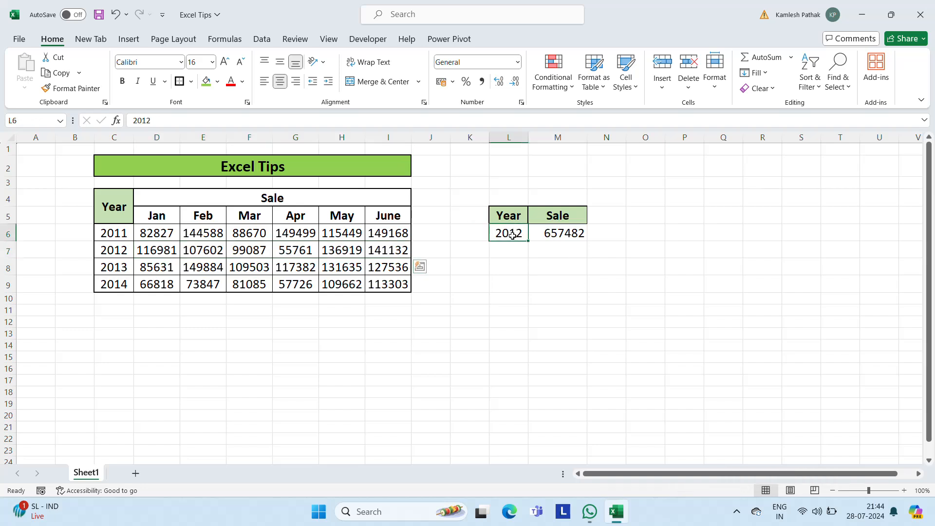
type("2011")
key("Return")
left_click(512, 235)
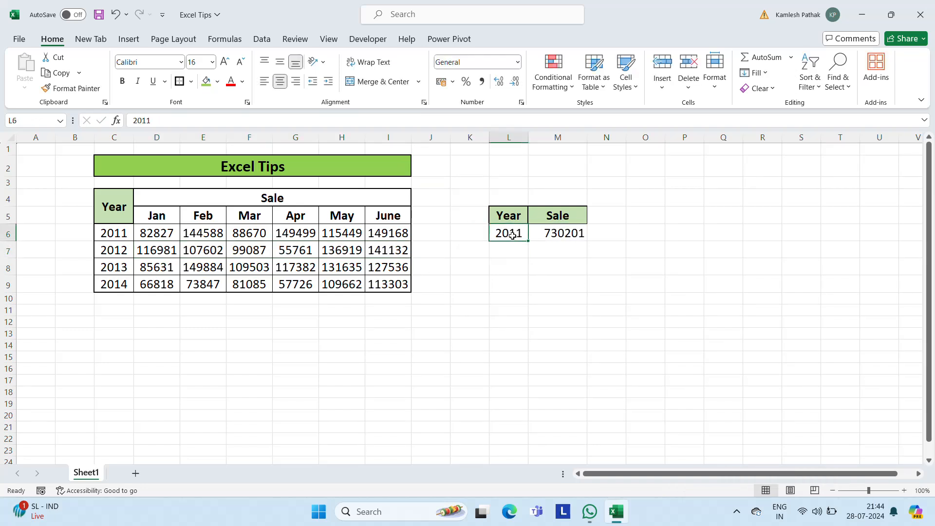
type("2014")
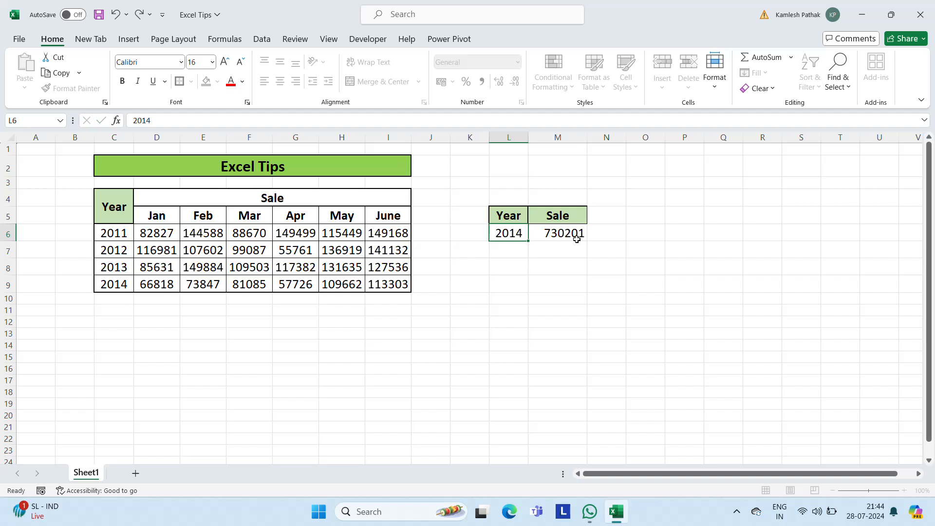
key("Return")
key("Up")
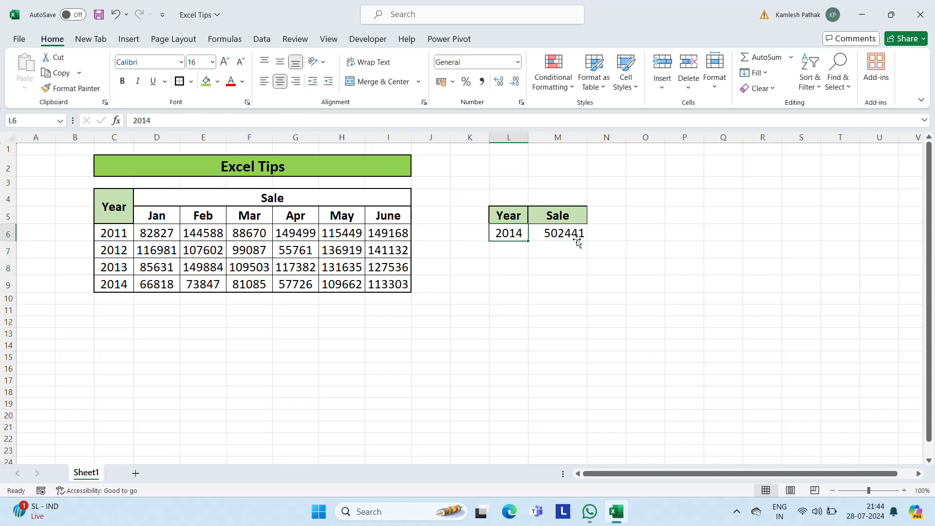
type("2011")
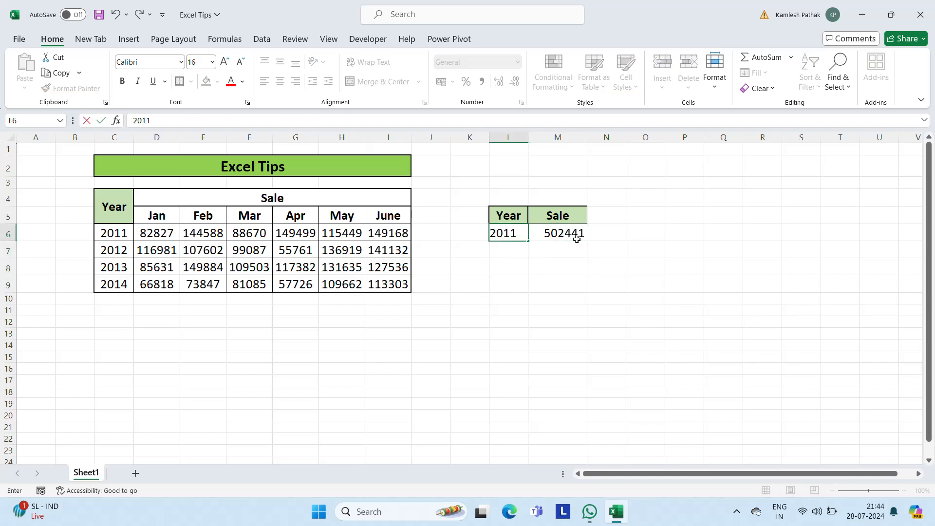
key("Return")
left_click(577, 239)
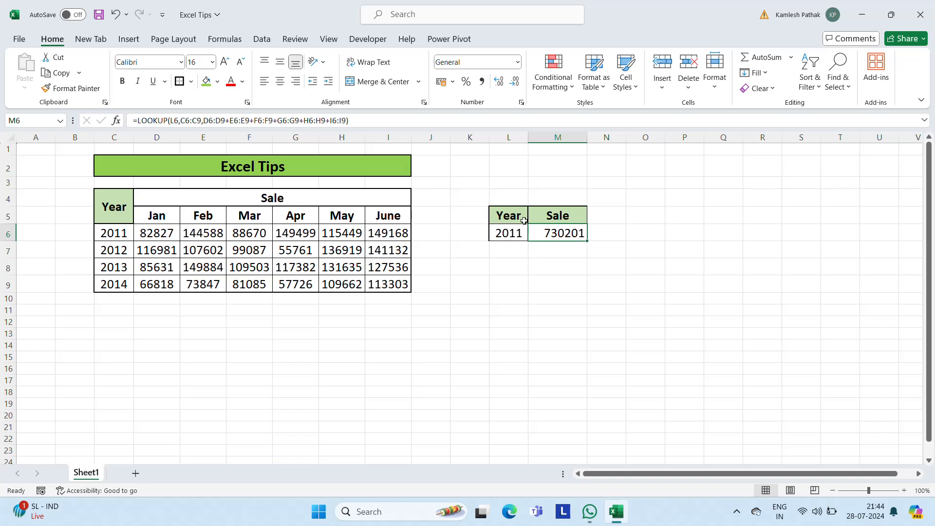
Delete columns L and M, which hold the Year and Sale lookup cells
left_click(497, 138)
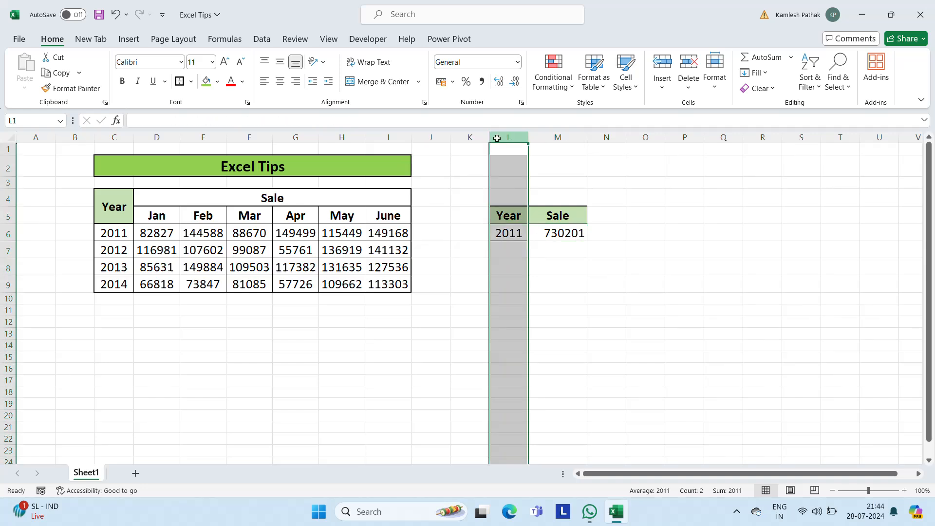
left_click(557, 137, "shift")
right_click(493, 390)
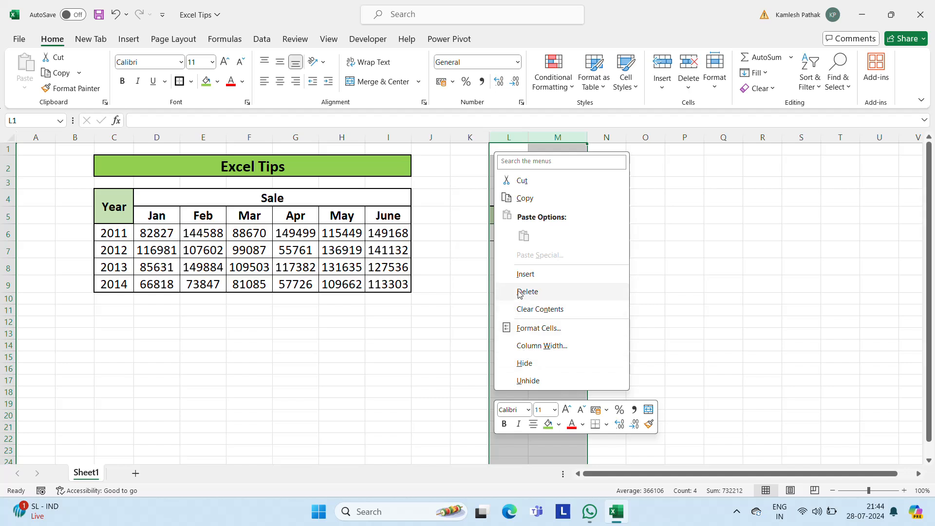
left_click(519, 294)
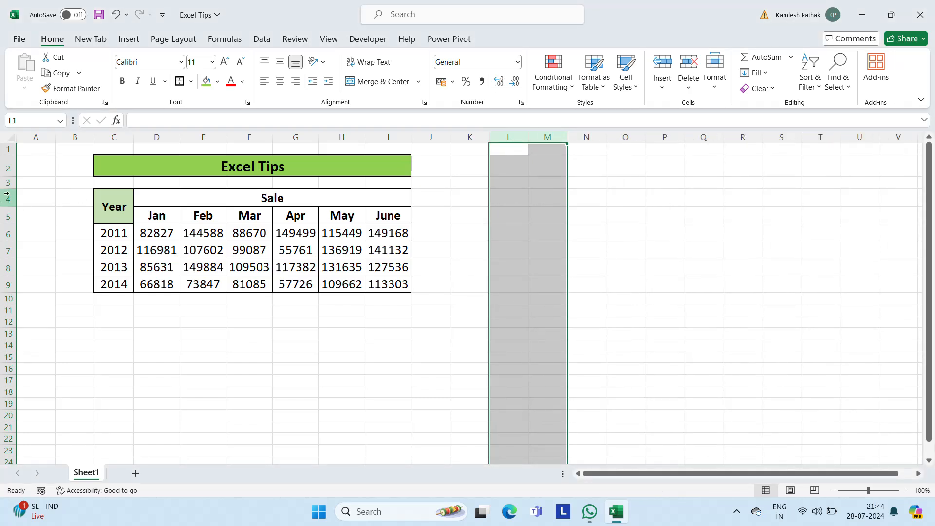
Delete rows 4 to 9, which hold the yearly sales table
left_click_drag(7, 194, 6, 285)
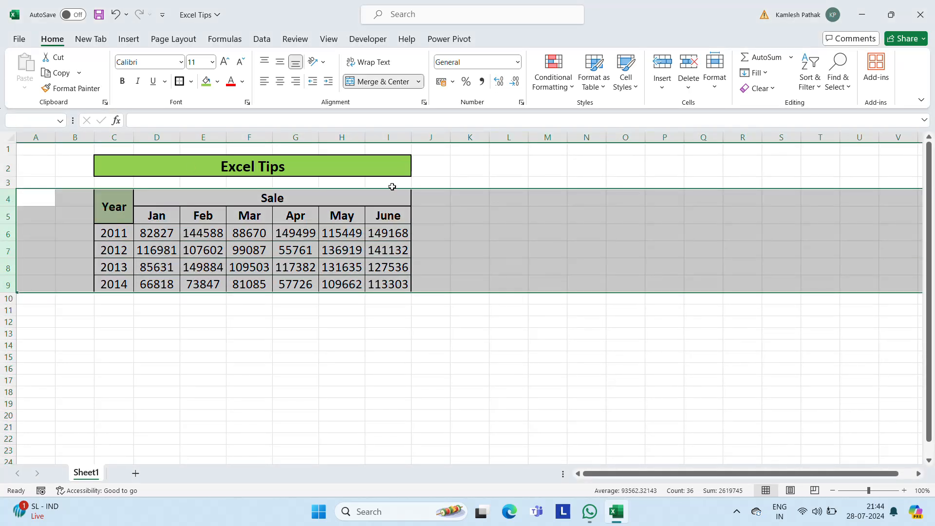
right_click(480, 227)
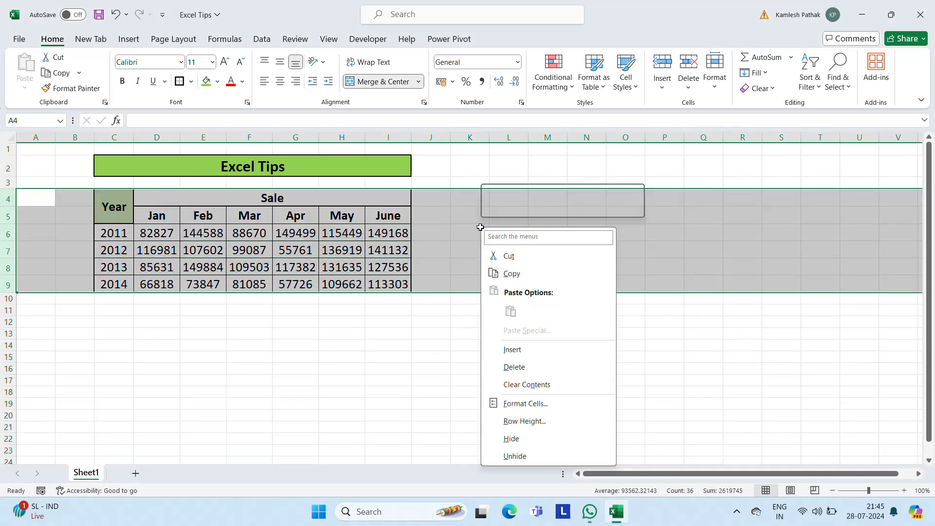
left_click(516, 371)
Enter the table headers Items, Price, Qty and Total in cells C5 to F5
left_click(138, 211)
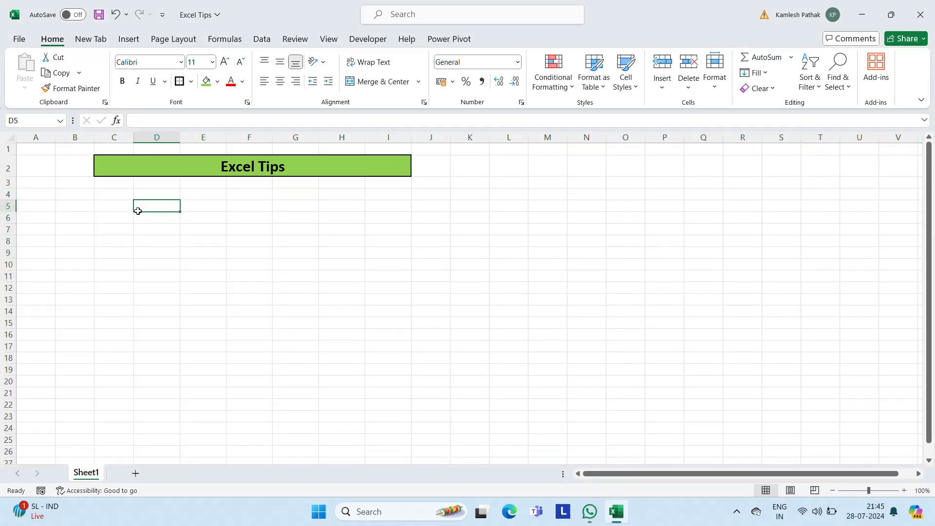
key("Left")
type("Itenms")
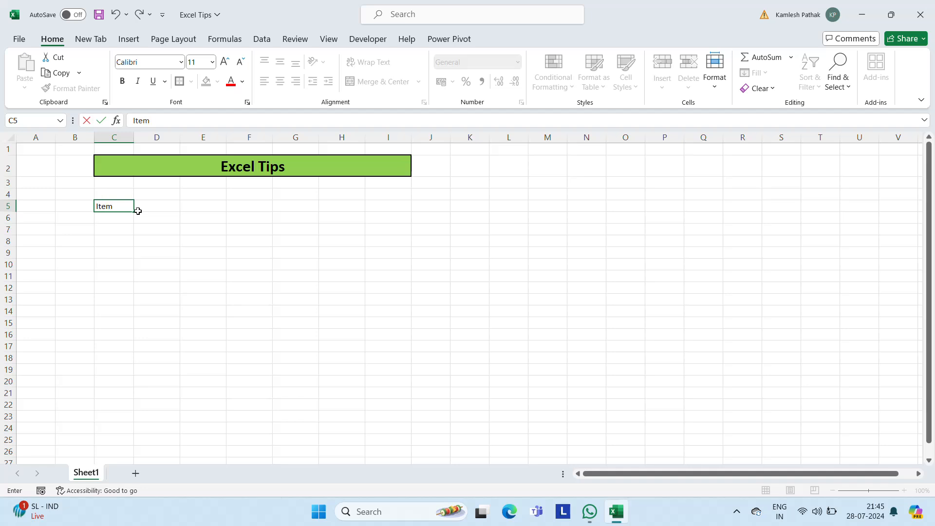
type("s")
key("Tab")
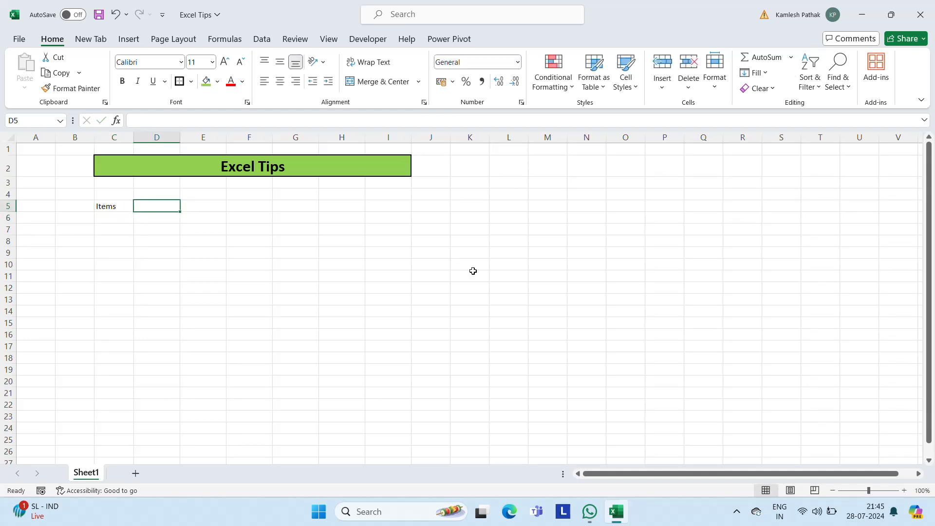
type("Price")
key("Tab")
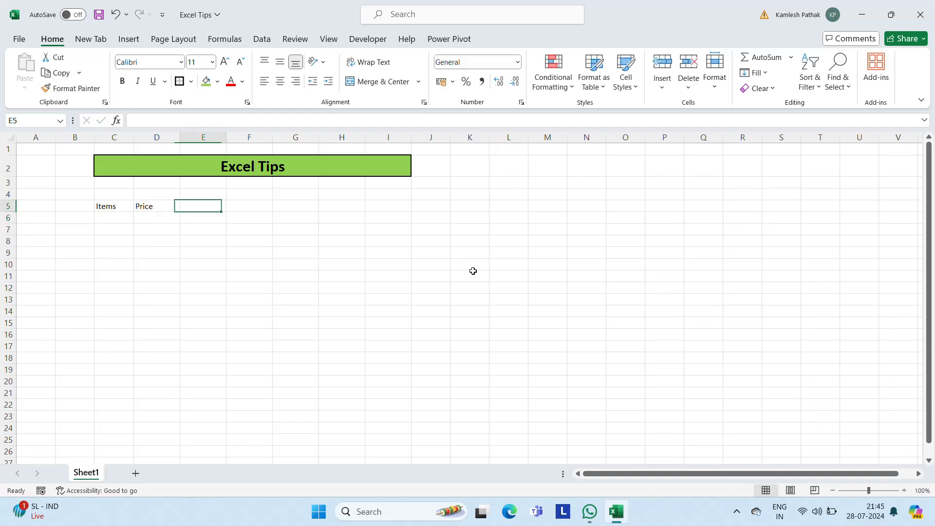
type("Qty")
key("Tab")
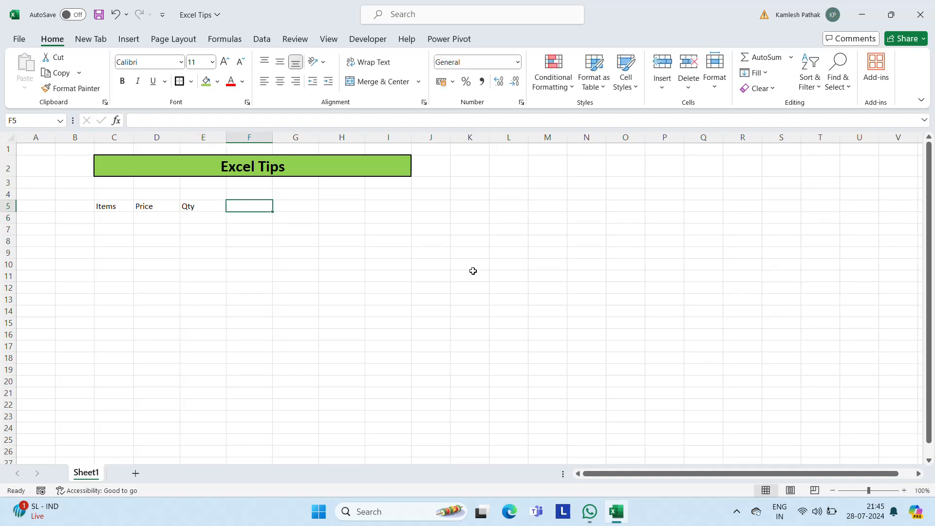
type("Total")
key("Return")
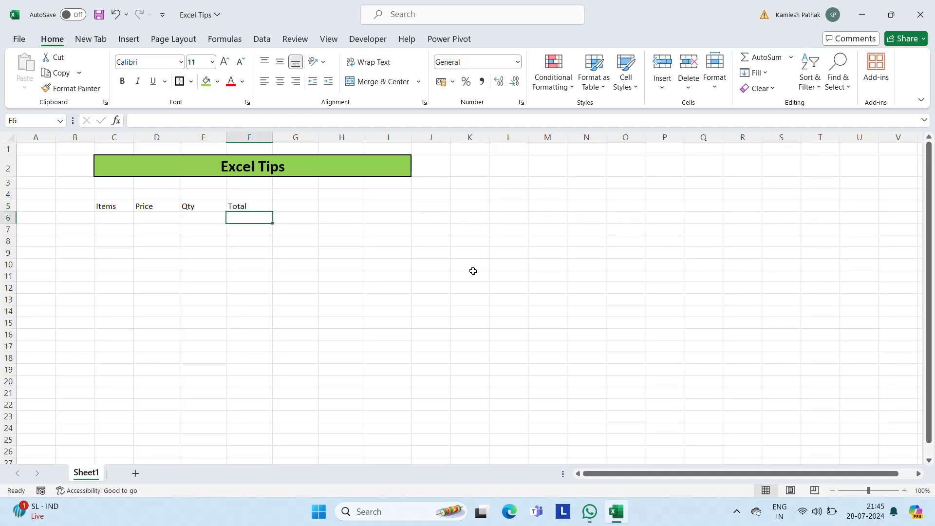
Center the contents of the new table range C5:F9 horizontally
key("Up")
key("Left")
key("Left")
key("Left")
key("shift+Down")
key("shift+Down")
key("shift+Down")
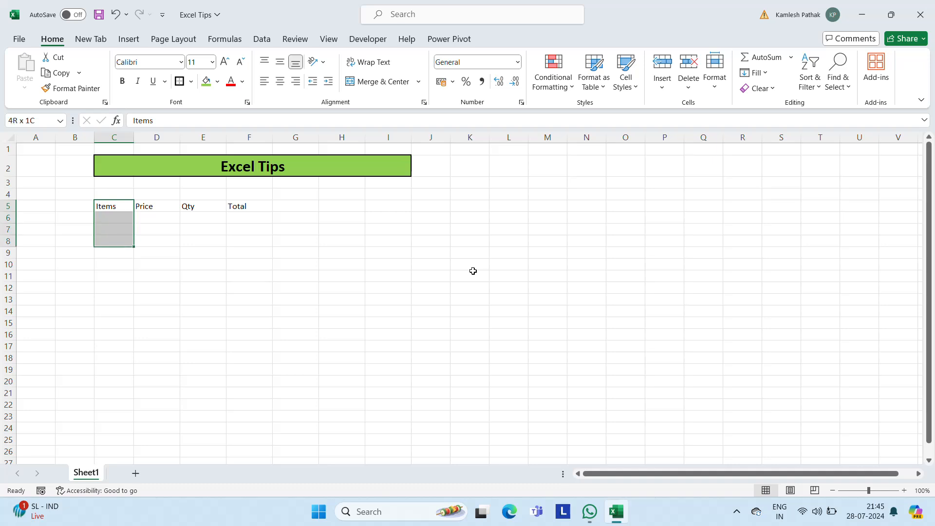
key("shift+Down")
key("shift+Right")
key("shift+Right")
key("shift+Right")
key("shift+Right")
key("shift+Left")
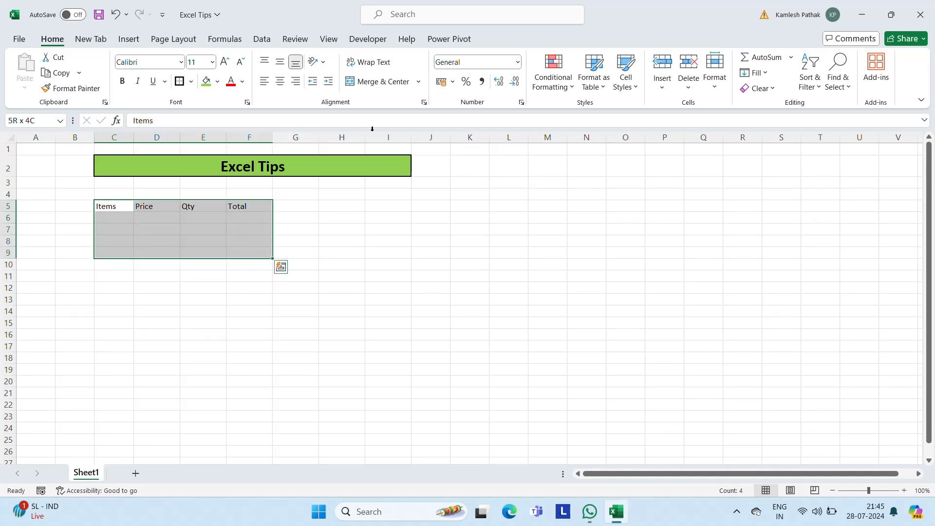
left_click(280, 81)
Set the font size of C5:F9 to 16 and apply all borders to the range
left_click(212, 62)
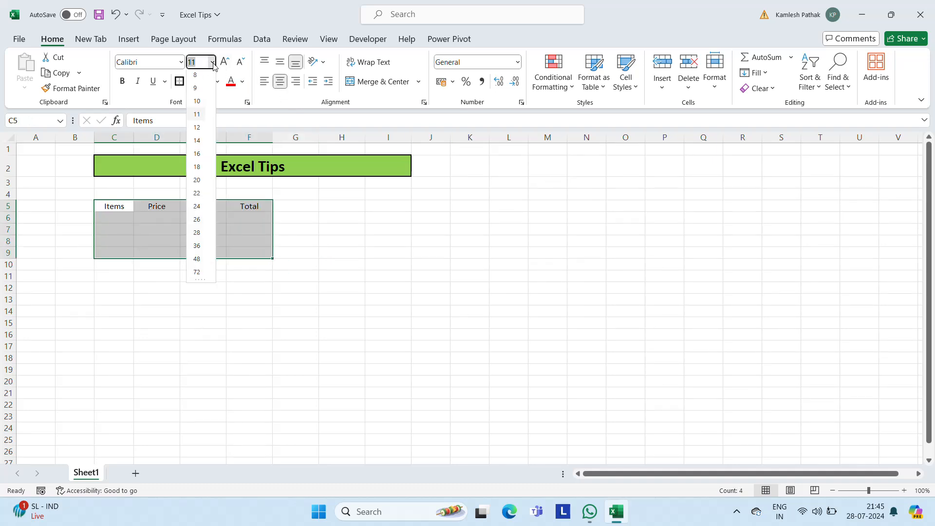
left_click(196, 157)
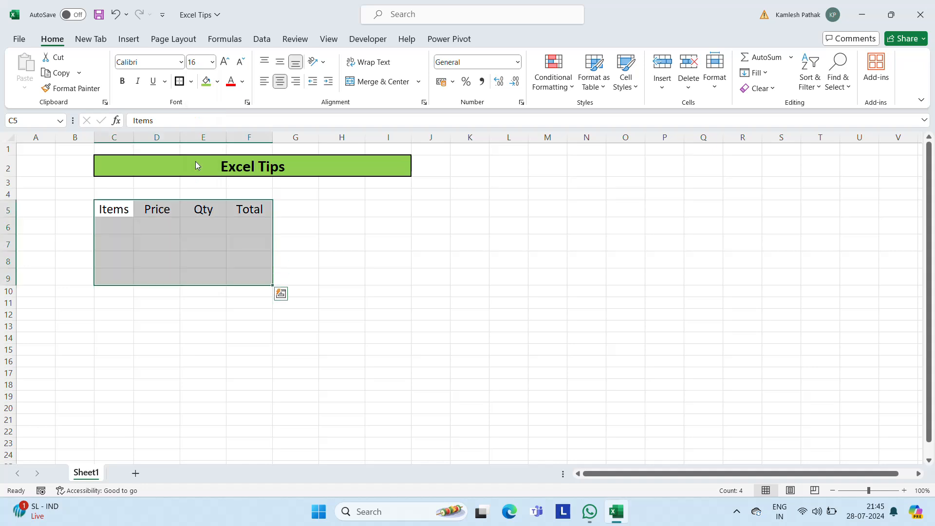
left_click(190, 81)
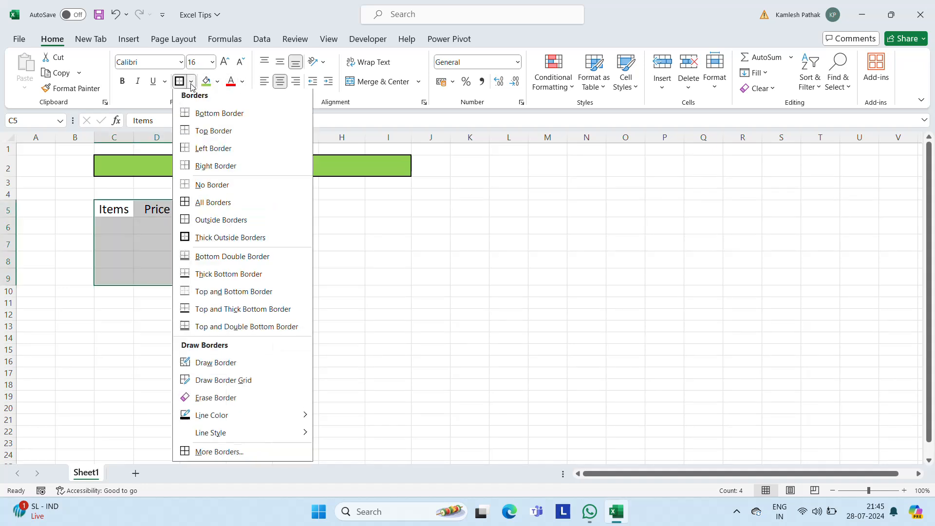
left_click(213, 205)
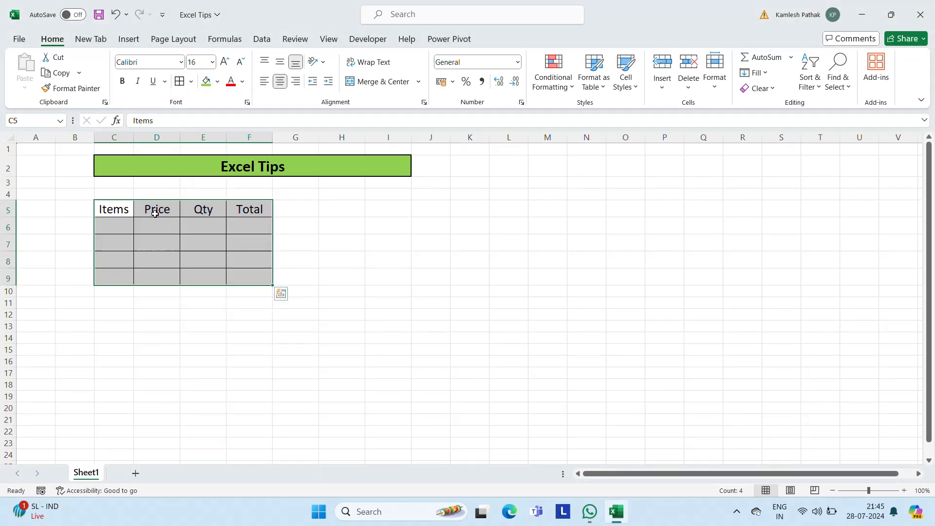
Enter TV in C6 and Washing Machine in C7 under the Items header
left_click(121, 223)
type("TV")
key("Return")
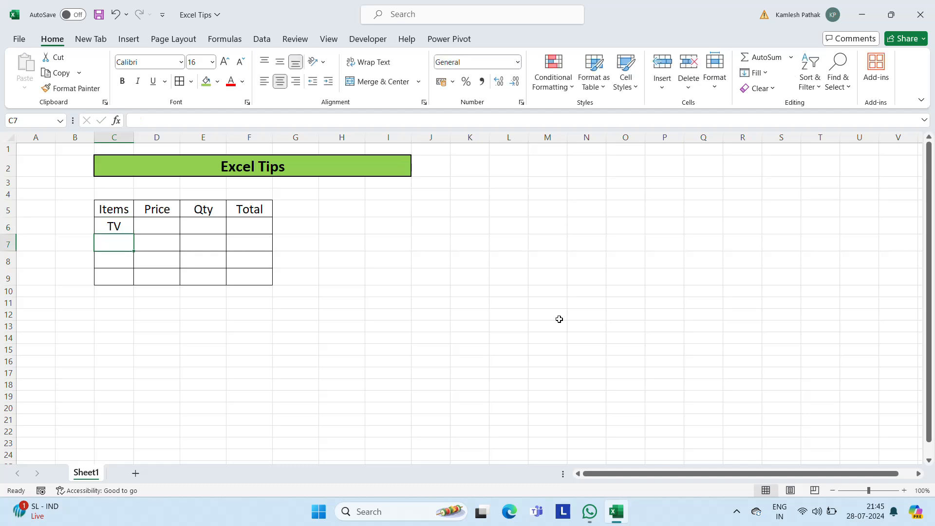
type("Washing Machibne")
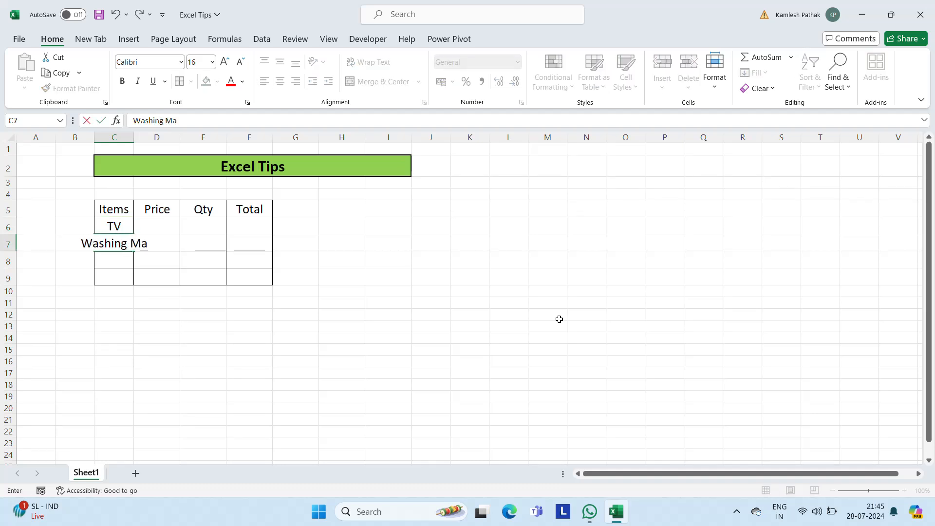
key("Return")
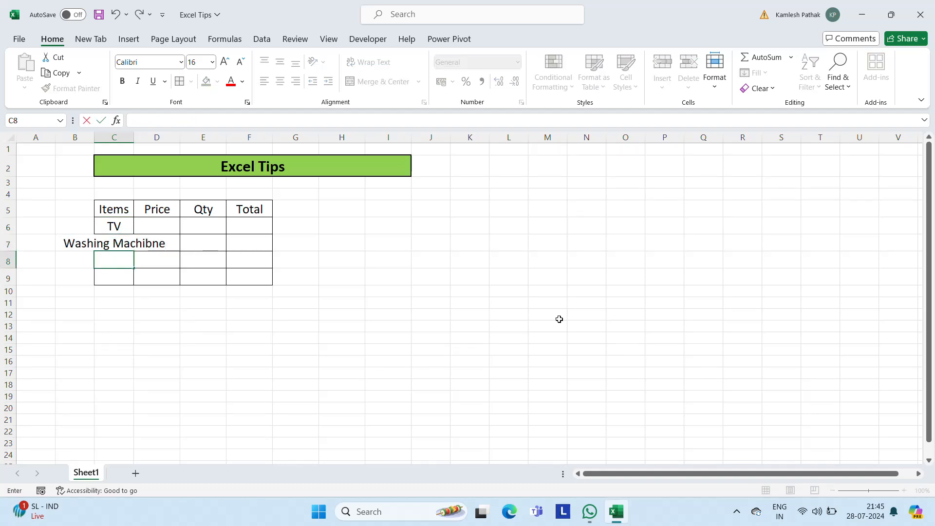
key("Up")
key("F2")
key("Left")
key("Left")
key("Left")
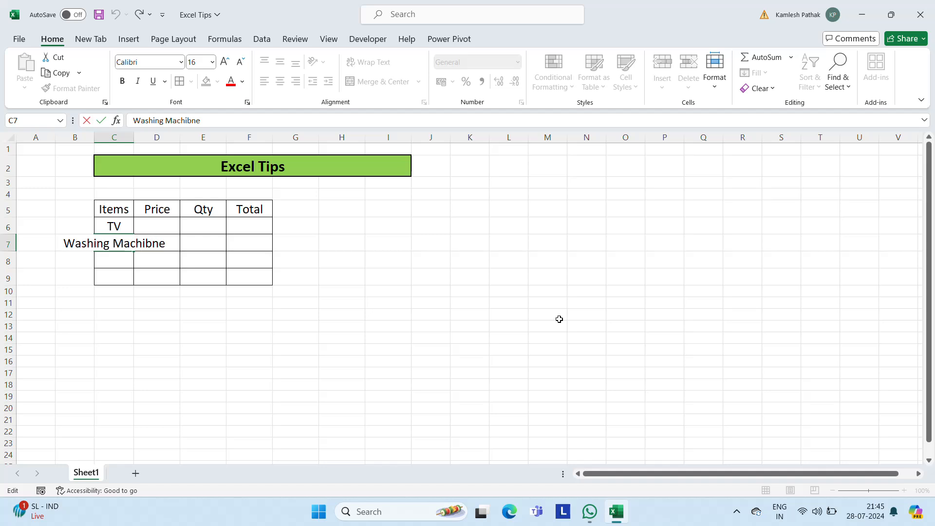
key("shift+Right")
key("Delete")
key("Return")
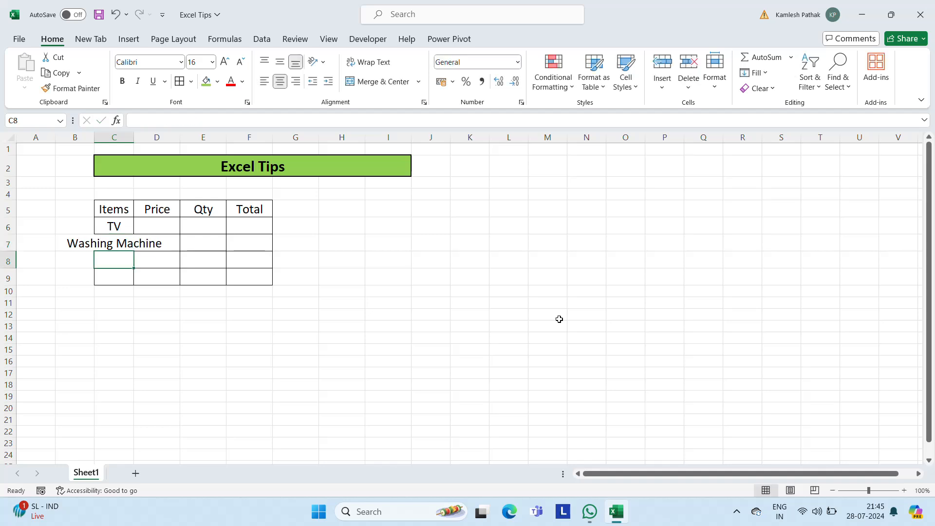
Enter Micorwave in C8 and LED in C9, and widen column C to fit the item names
type("Micorv")
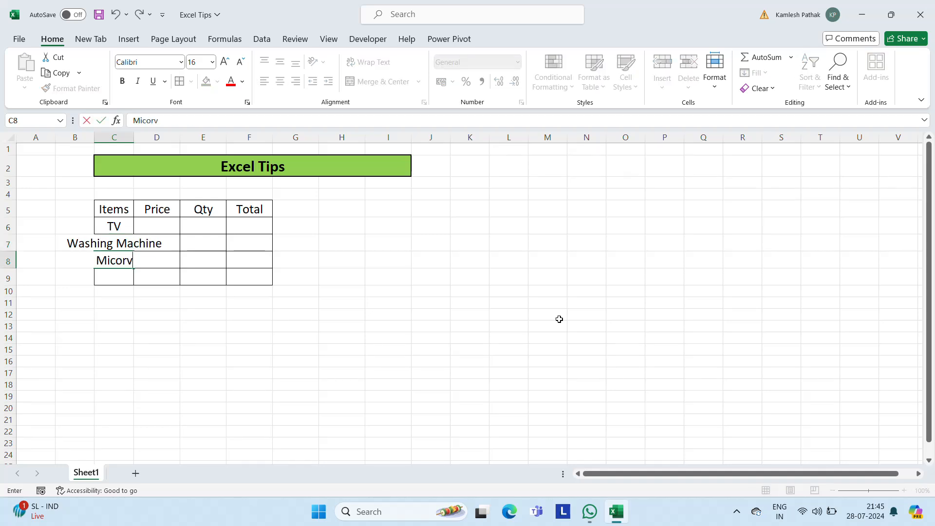
key("BackSpace")
type("wave")
key("Return")
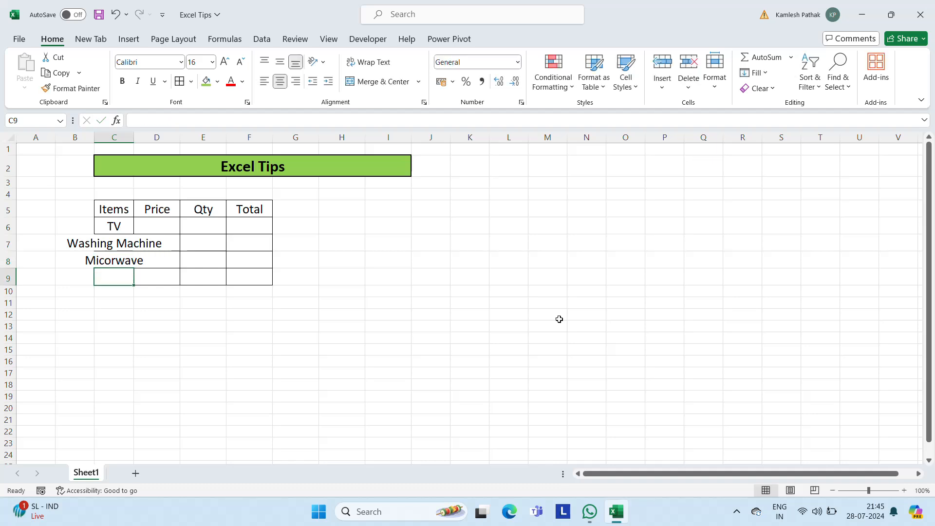
type("LED")
key("Return")
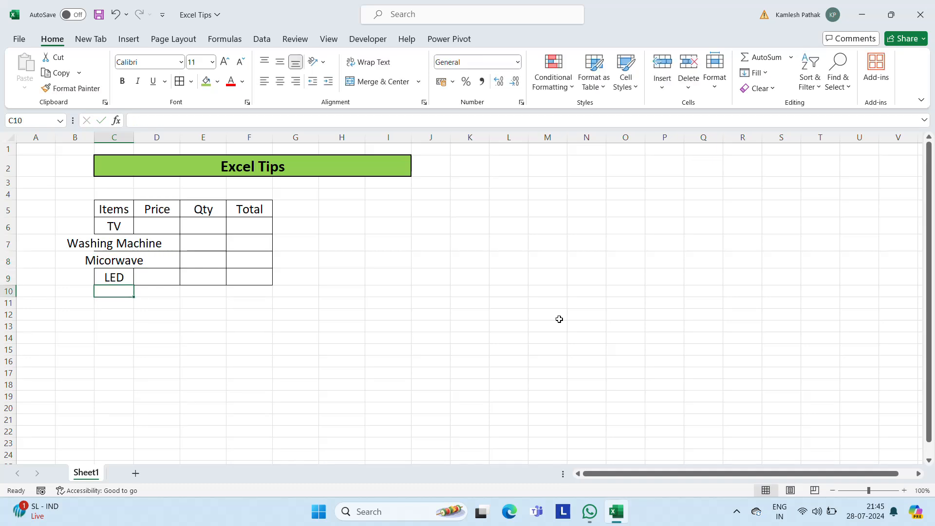
left_click_drag(130, 134, 201, 135)
Enter the prices 25000, 15000, 8000 and 32000 in cells D6 to D9
left_click(232, 225)
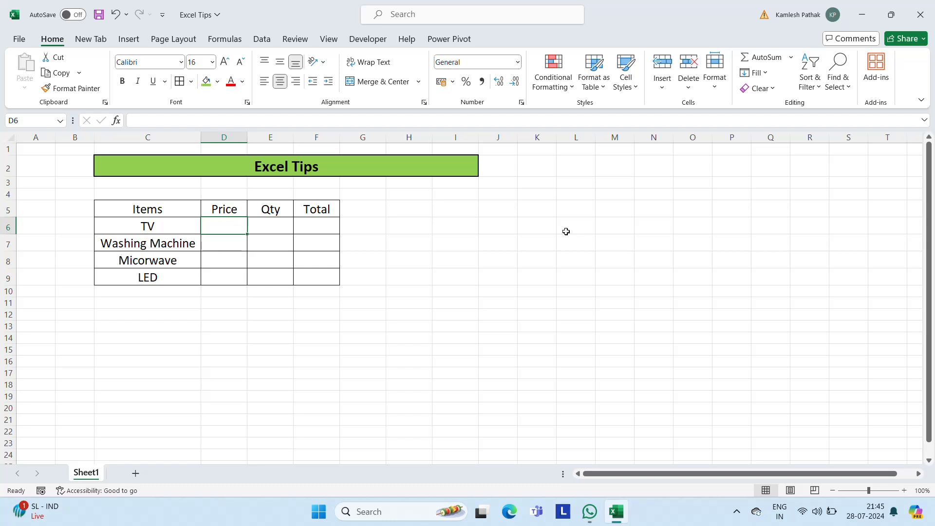
type("2500")
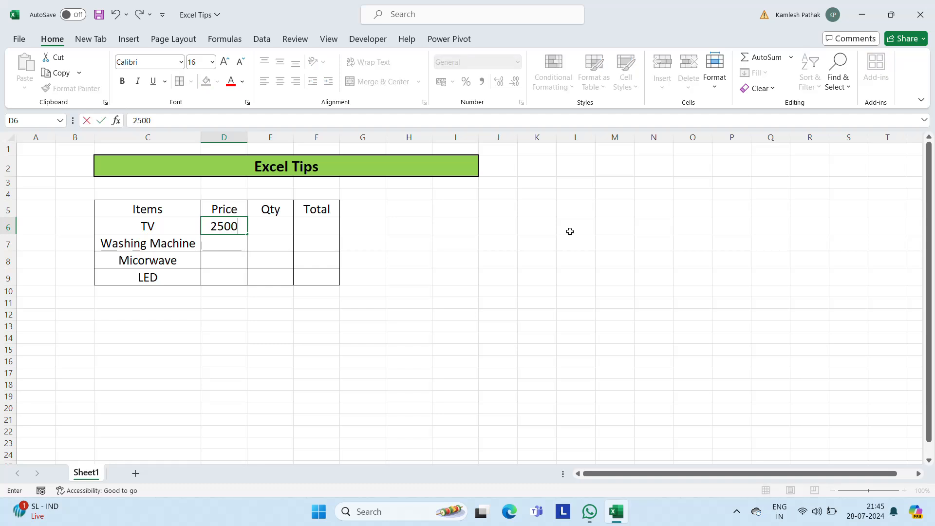
type("0")
key("Return")
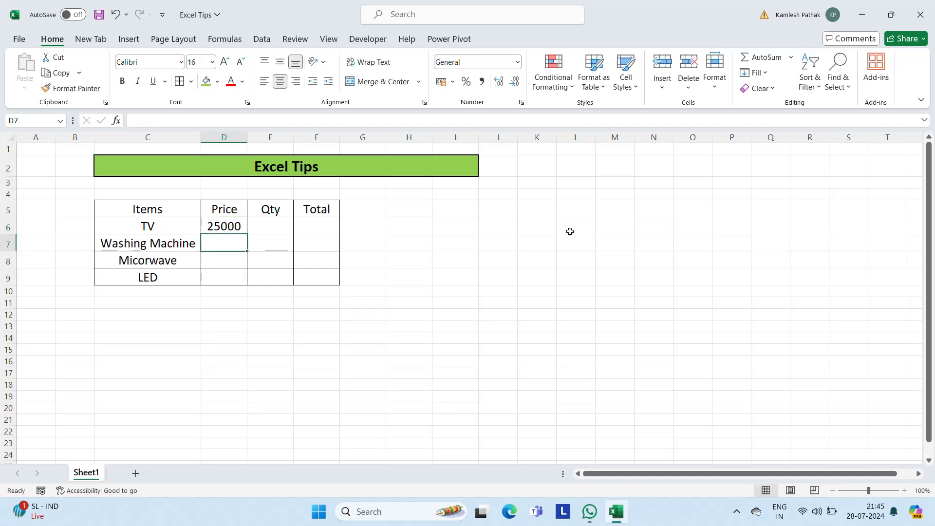
type("15000")
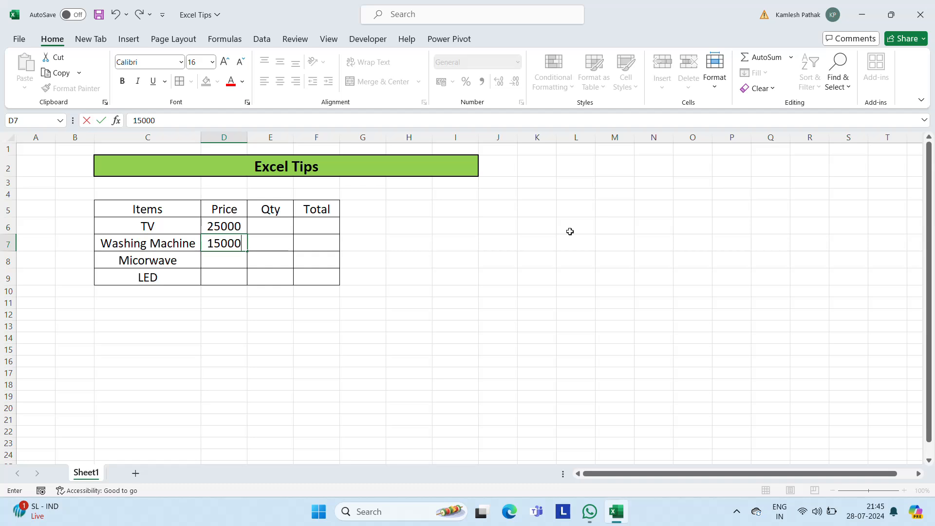
key("Return")
type("8000")
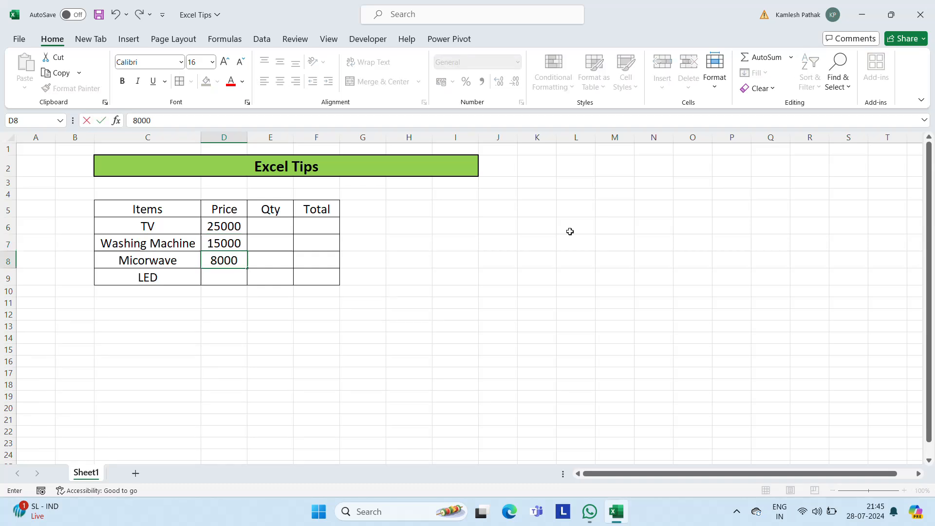
key("Return")
type("32000")
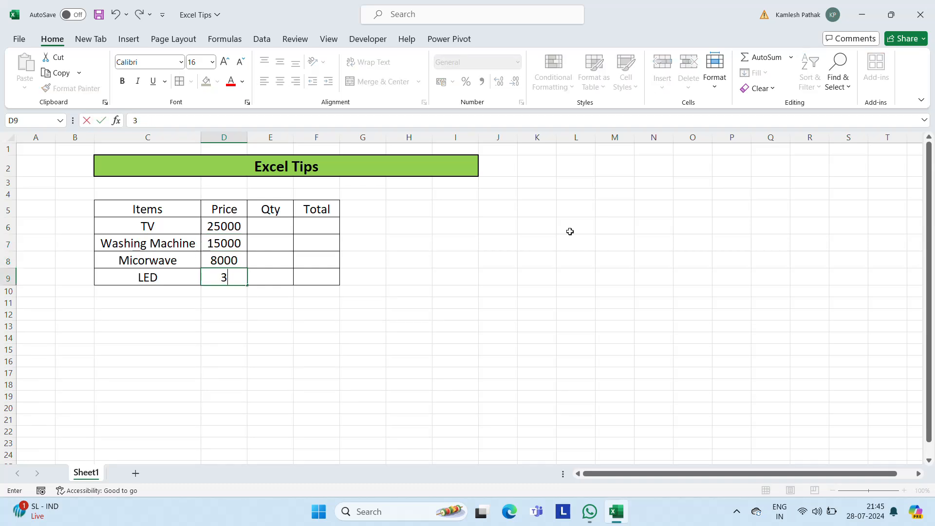
key("Return")
Enter the quantities 5, 2, 3 and 4 in cells E6 to E9
key("Up")
key("Up")
key("Up")
key("Up")
key("Right")
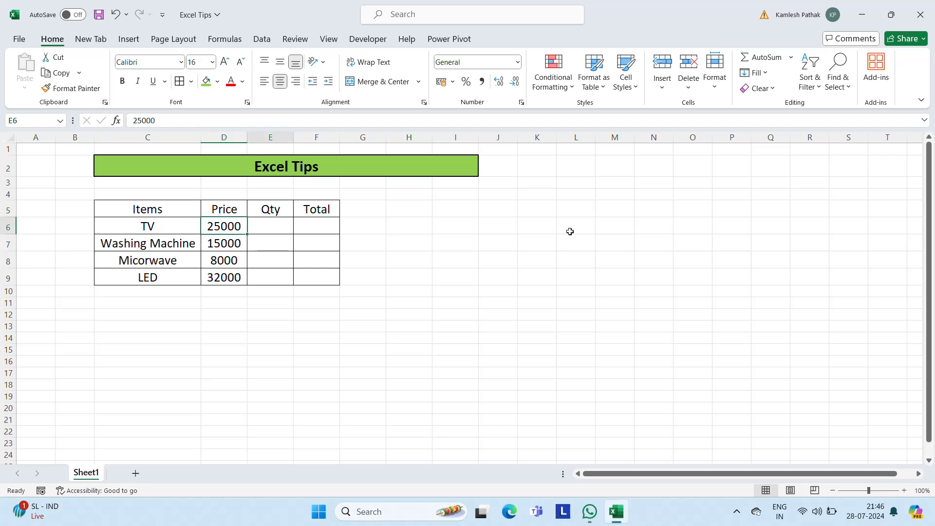
type("5")
key("Return")
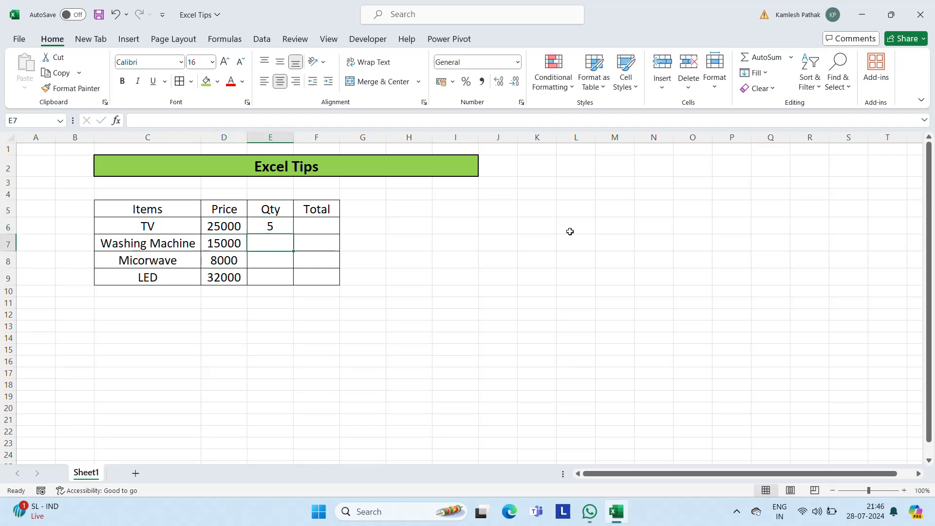
type("2")
key("Return")
type("3")
key("Return")
type("4")
key("Return")
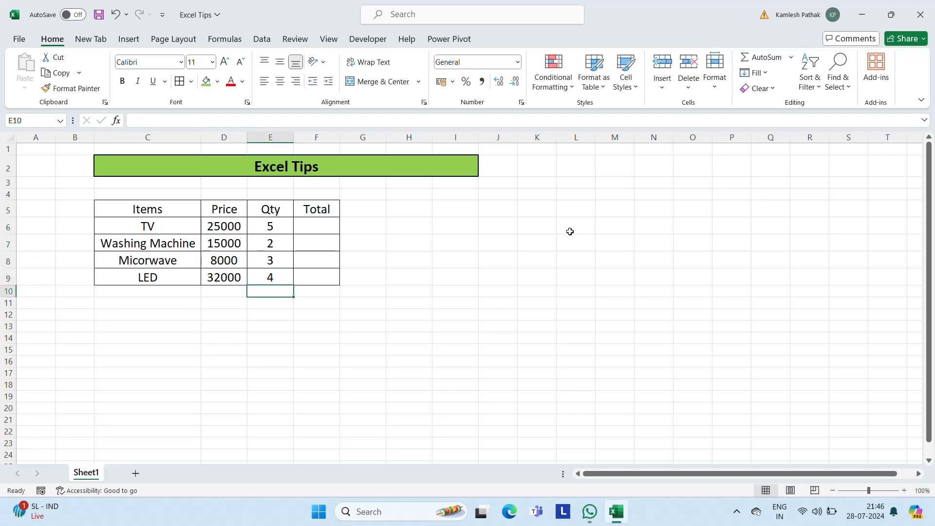
key("Up")
key("Up")
key("Up")
key("Up")
key("Right")
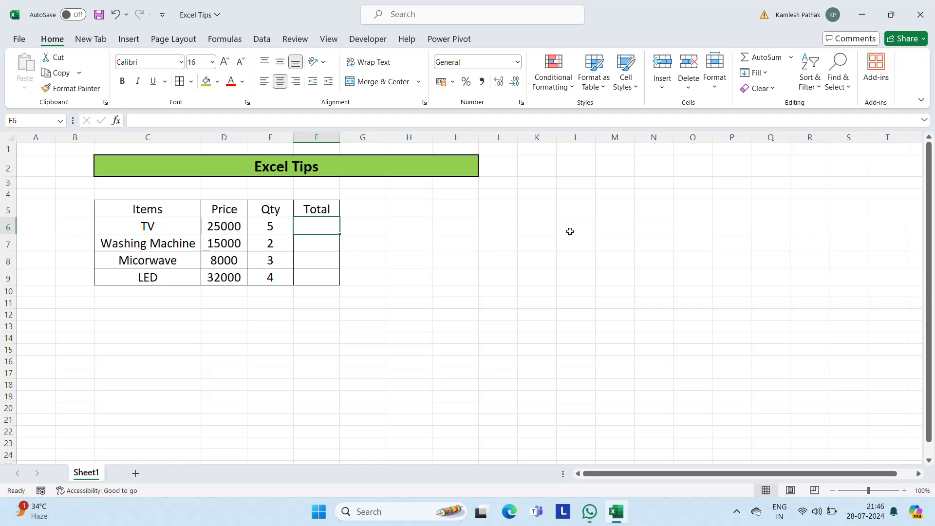
key("Left")
key("Right")
key("Right")
key("Left")
key("Left")
key("Left")
key("Left")
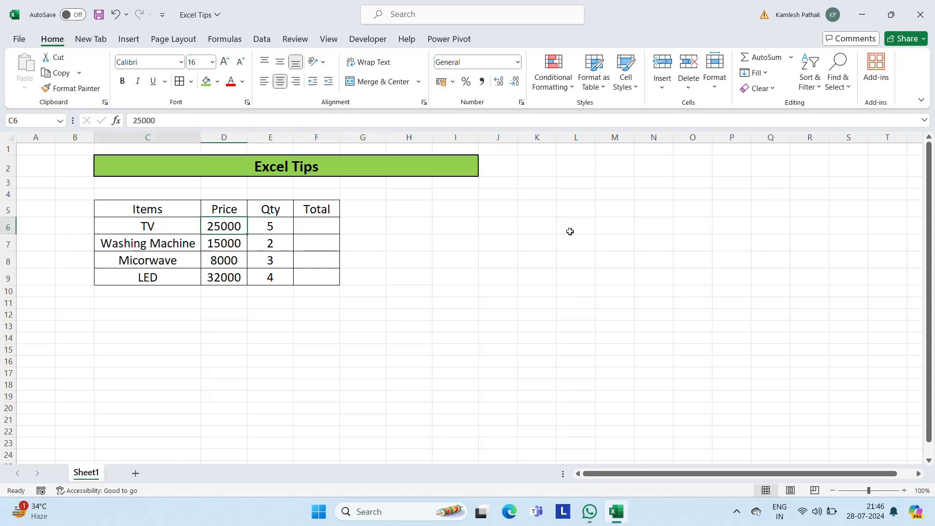
key("ctrl+shift+Down")
key("Down")
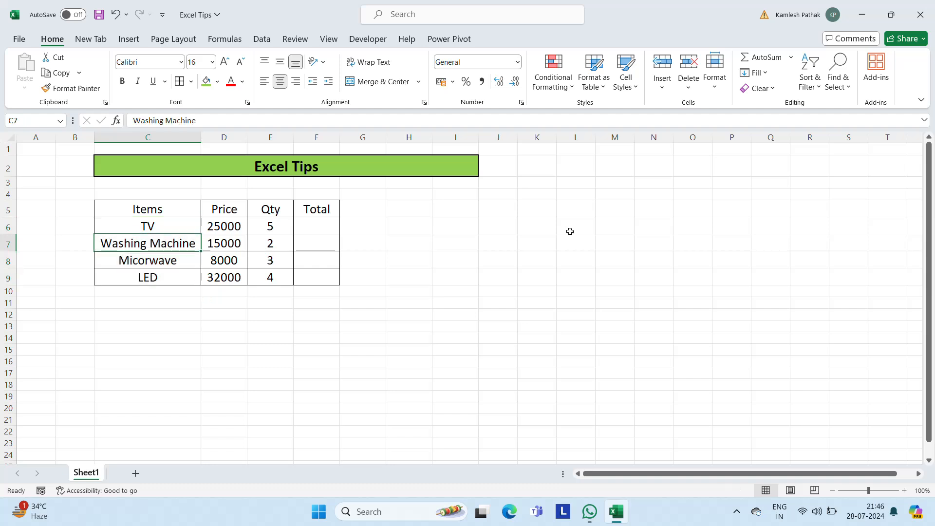
key("Right")
key("Up")
key("Right")
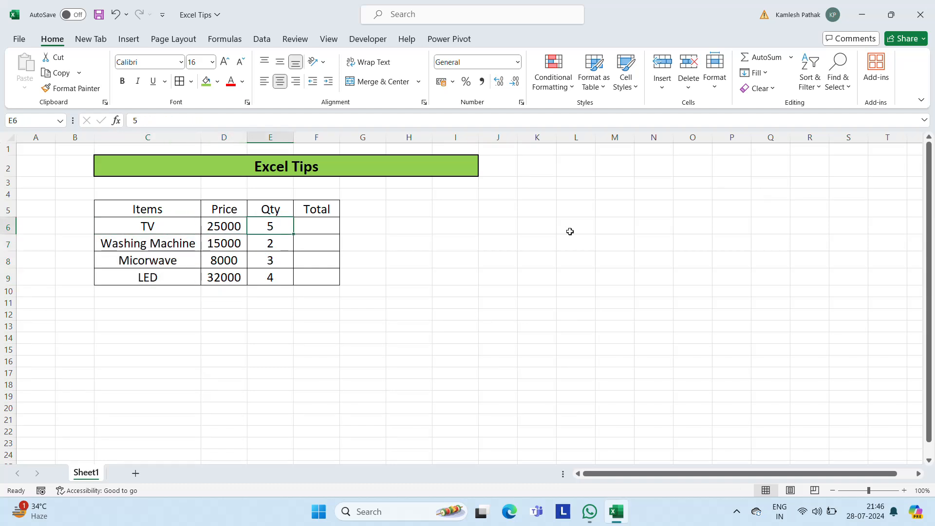
key("Right")
key("Left")
key("Right")
key("Right")
key("Up")
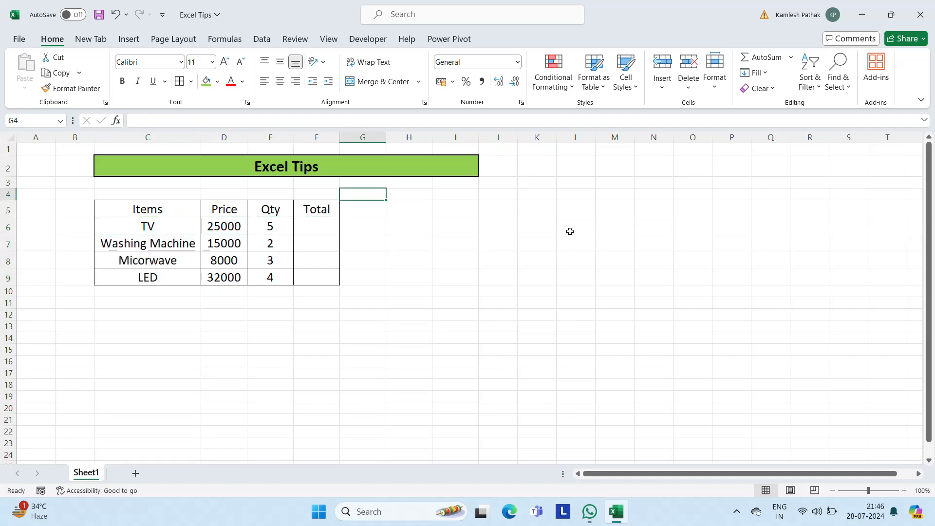
Delete the entire column F that holds the Total header
key("Left")
key("shift+Down")
key("shift+Down")
key("shift+Down")
key("shift+Down")
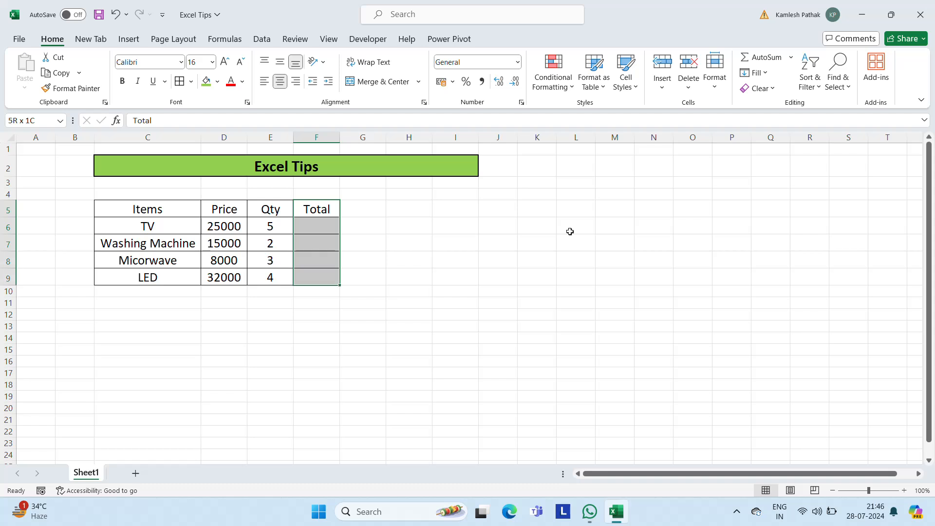
left_click(316, 137)
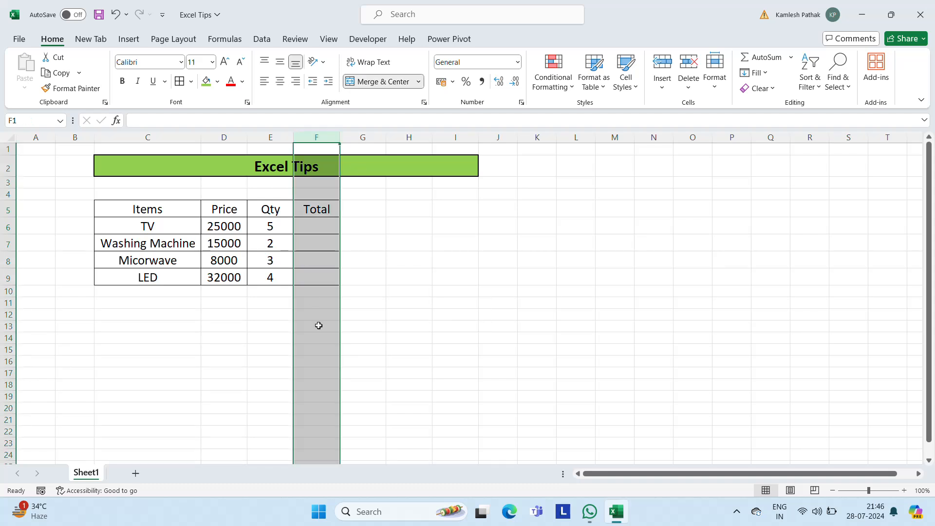
right_click(318, 326)
left_click(360, 231)
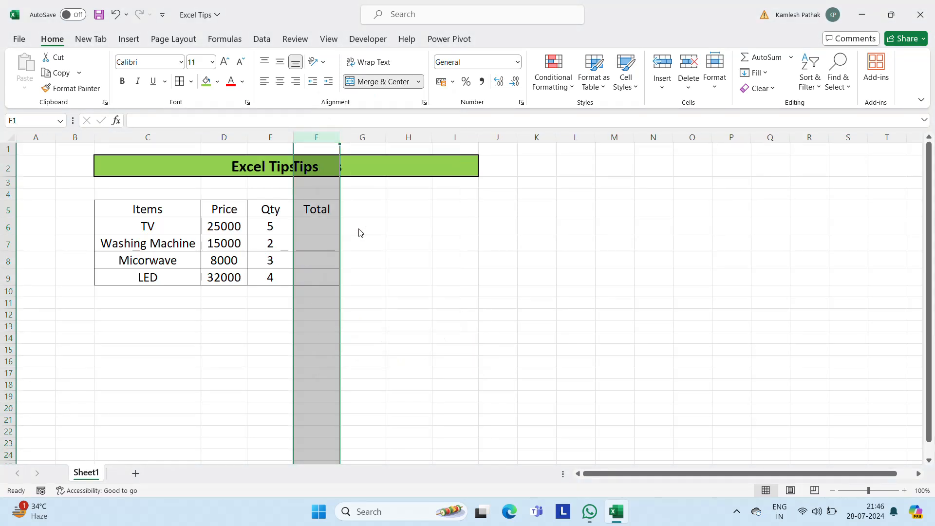
Copy the Items header from C5 to J5
left_click(161, 218)
key("ctrl+c")
key("Right")
key("Right")
key("Right")
key("Right")
key("Right")
key("Right")
key("Right")
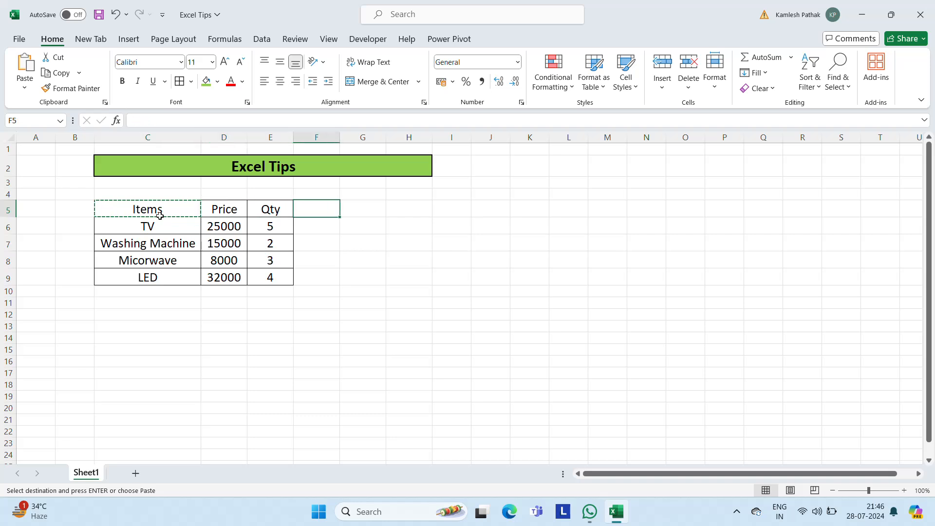
key("ctrl+v")
key("Escape")
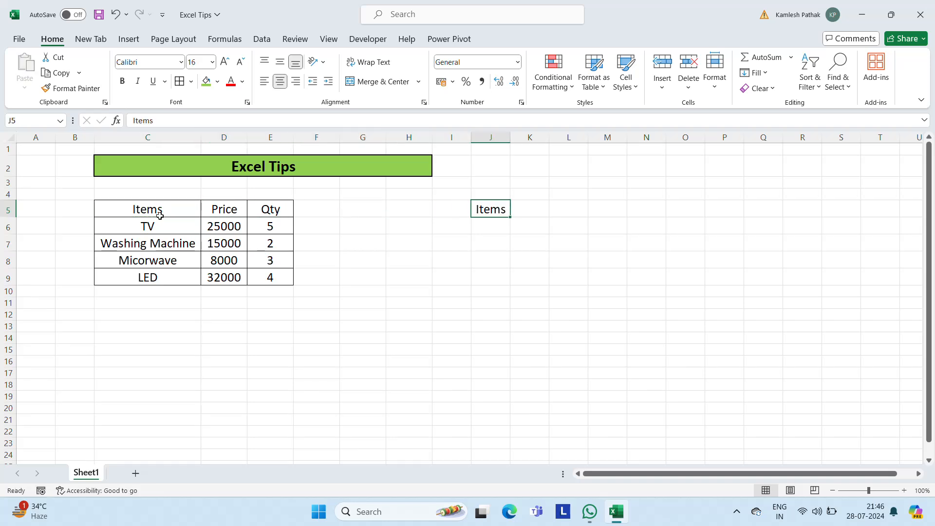
left_click(532, 219)
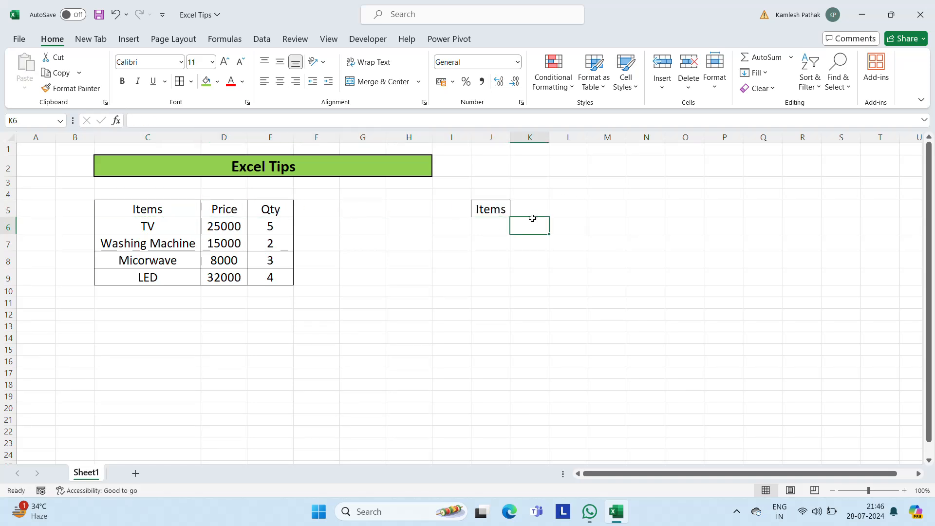
left_click(546, 204)
type("Total")
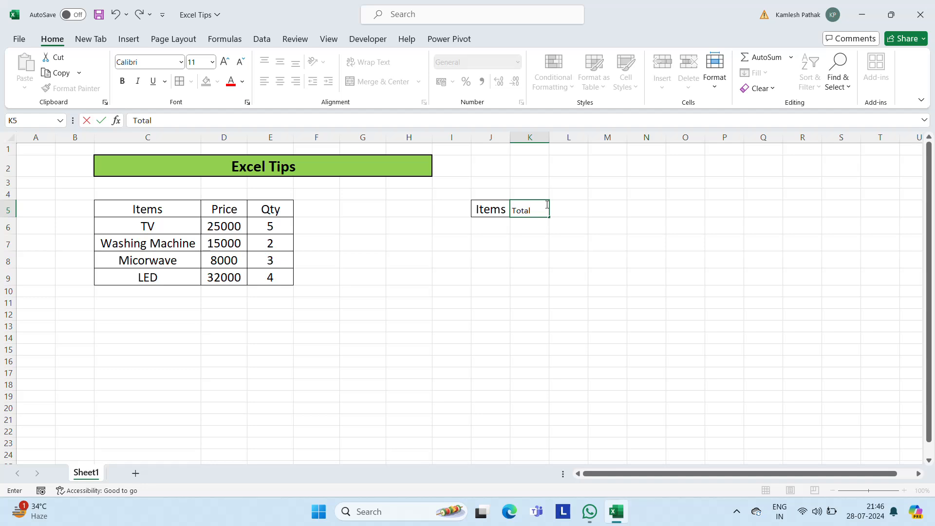
key("Escape")
Copy the formatted Items header from J5 to K5 and replace its text with Total
key("Left")
key("ctrl+c")
left_click(545, 204)
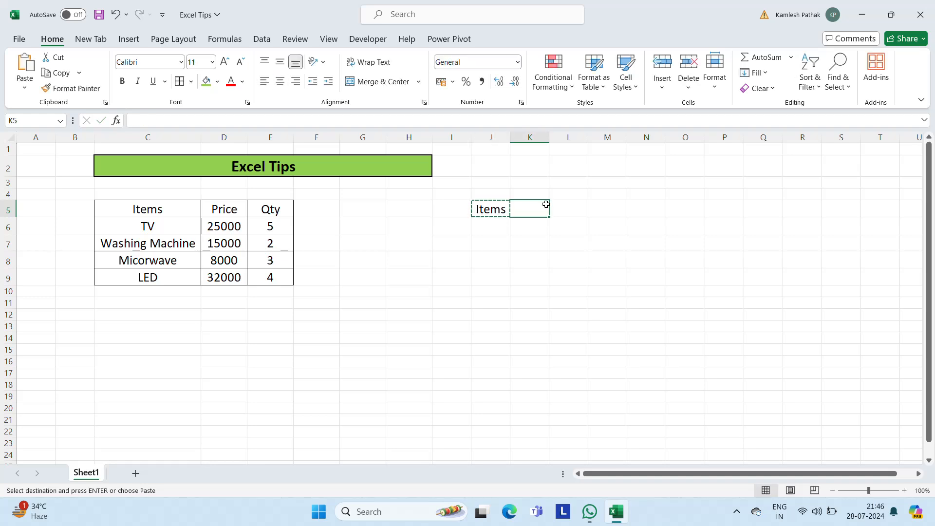
key("ctrl+v")
type("Totrals")
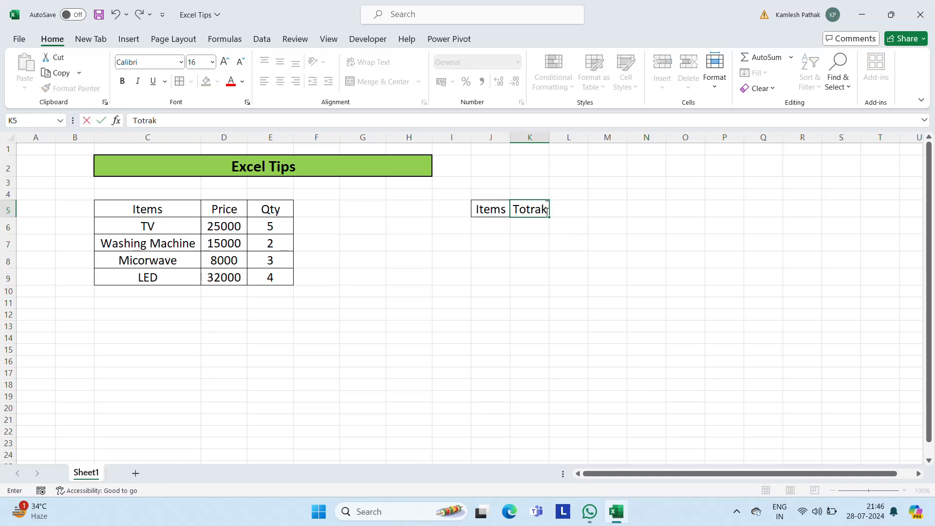
key("BackSpace")
key("BackSpace")
key("BackSpace")
key("BackSpace")
type("al")
key("Return")
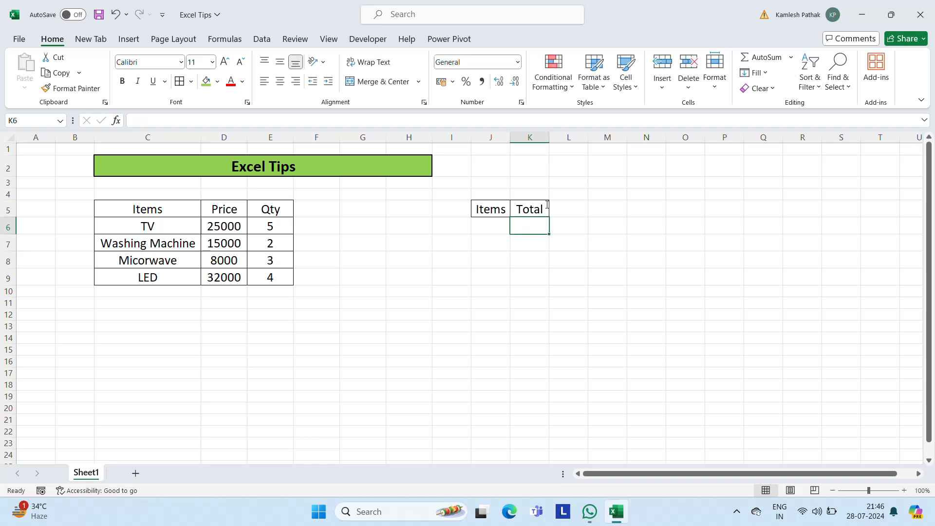
Copy TV from C6 to J6 under the second Items header, and widen columns J and K
left_click(147, 232)
key("ctrl+c")
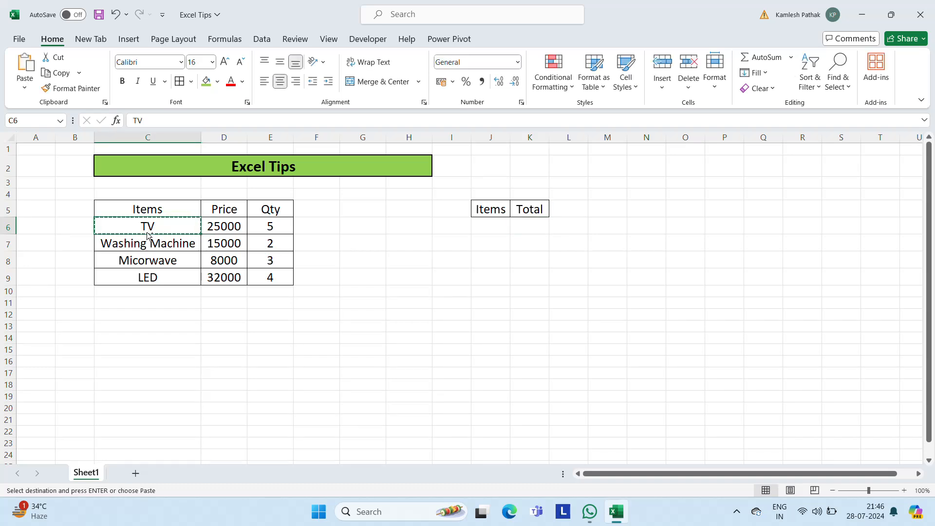
key("Right")
key("Right")
key("Right")
key("Right")
key("Right")
key("Right")
key("Right")
key("ctrl+v")
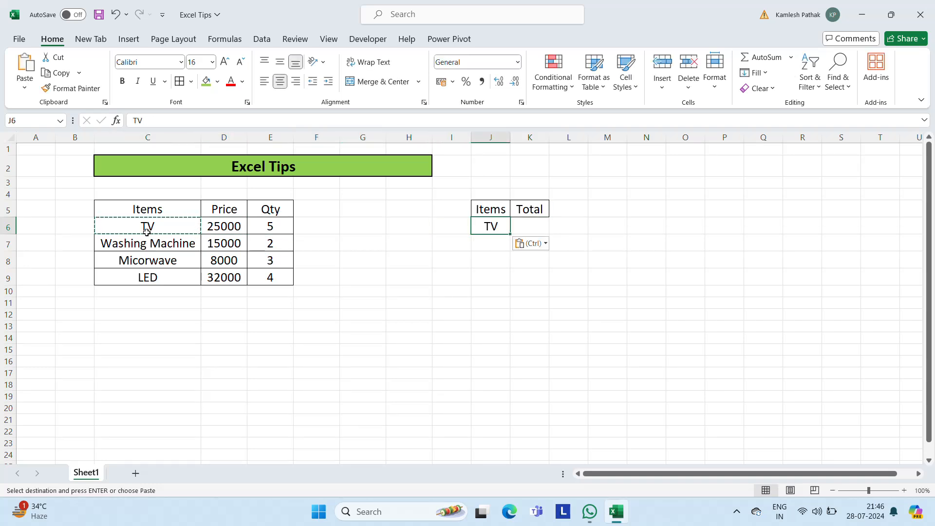
key("Escape")
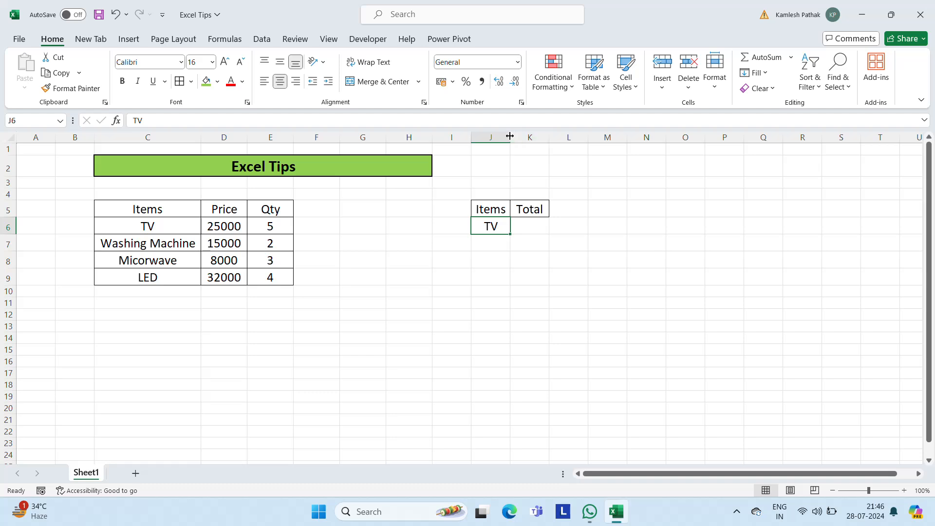
left_click_drag(510, 137, 616, 138)
In K6 under Total, enter the formula =XLOOKUP(J6,C6:C9,D6:D9*E6:E9) to return the chosen item's price times quantity
left_click(572, 225)
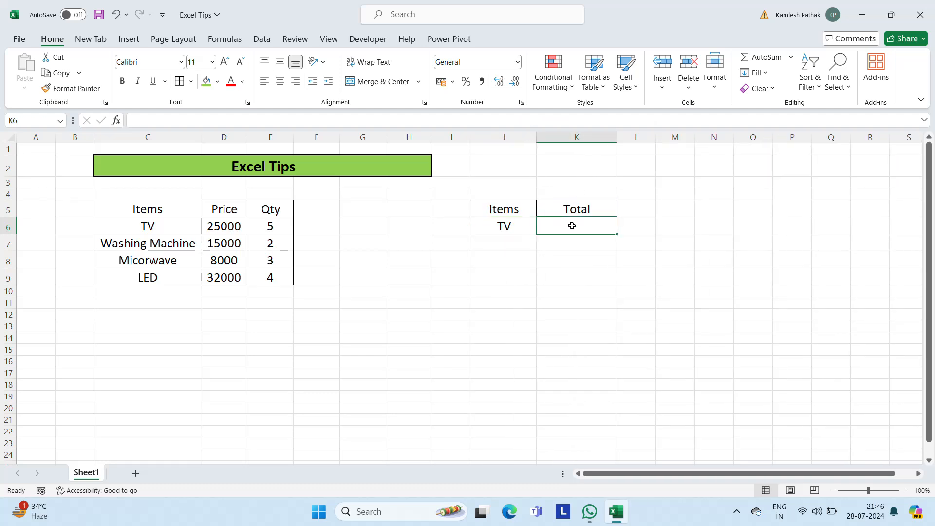
type("=xl")
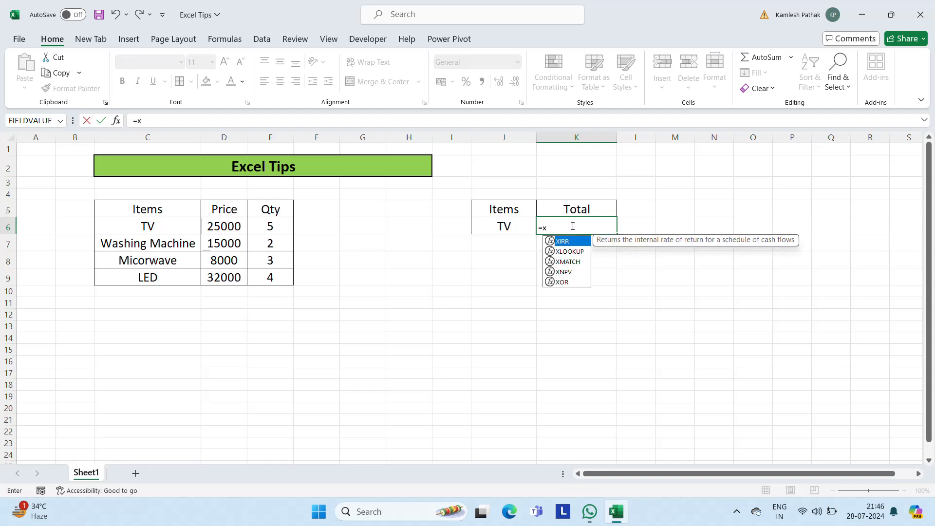
key("Tab")
key("Left")
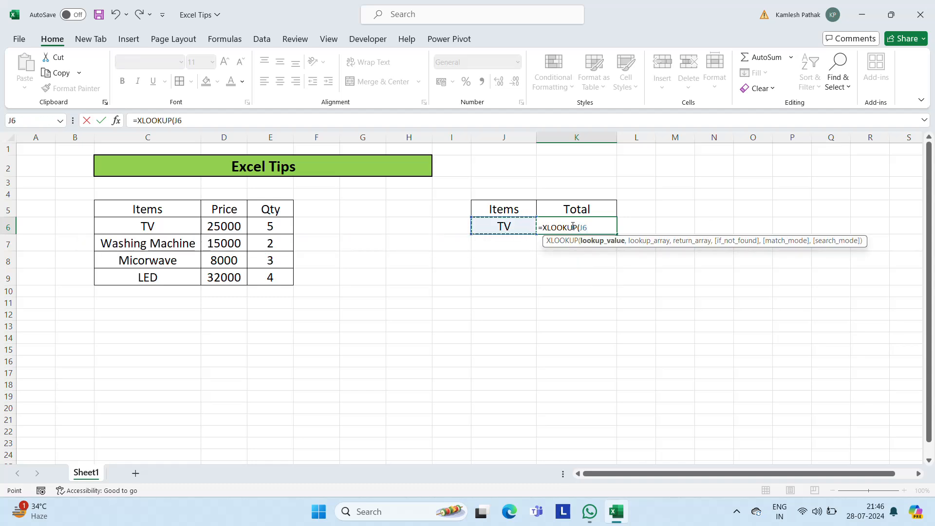
type(",")
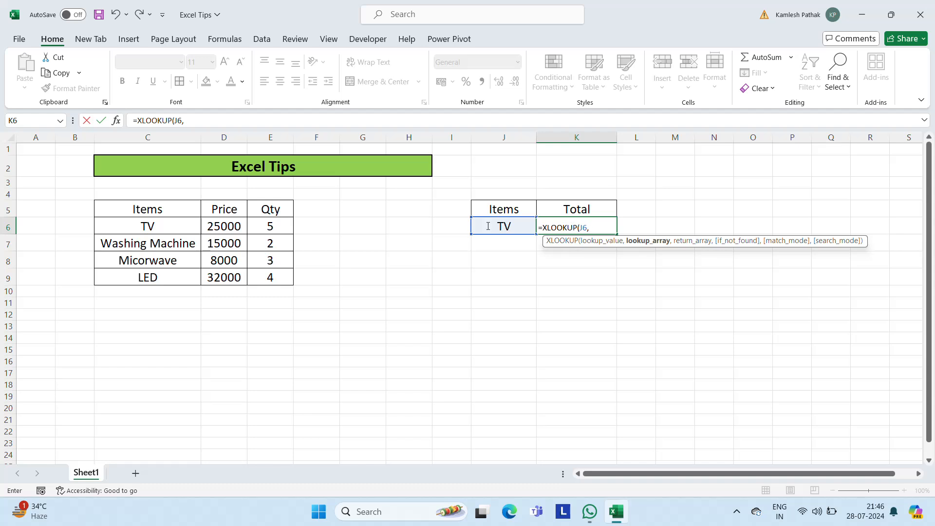
left_click(169, 229)
key("ctrl+shift+Down")
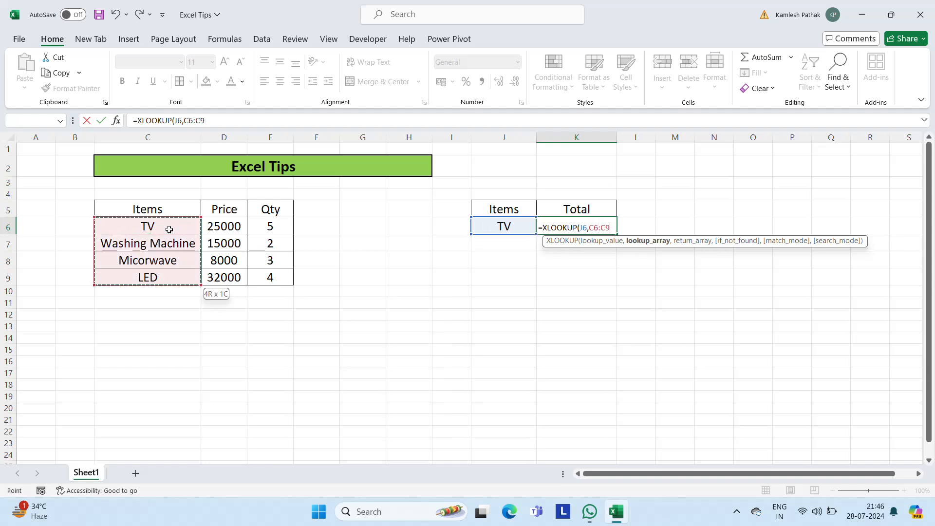
type(",")
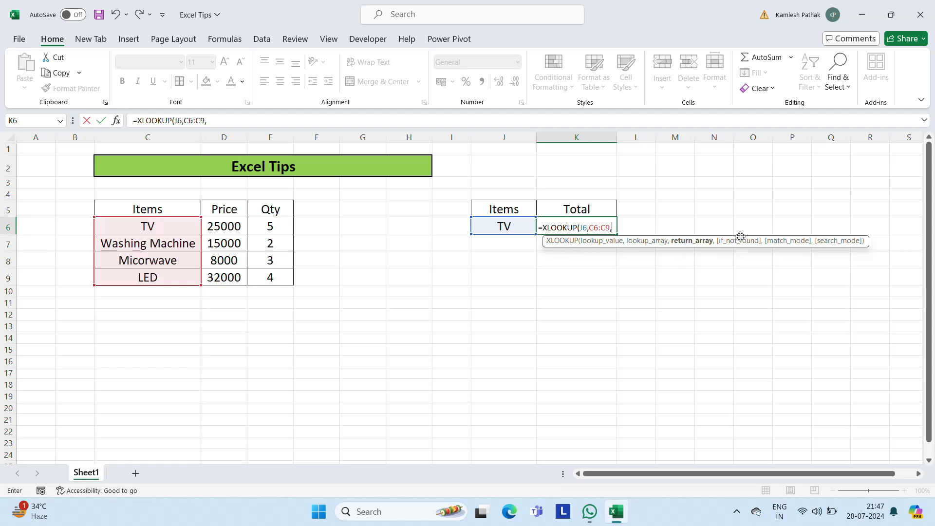
left_click(217, 226)
key("ctrl+shift+Down")
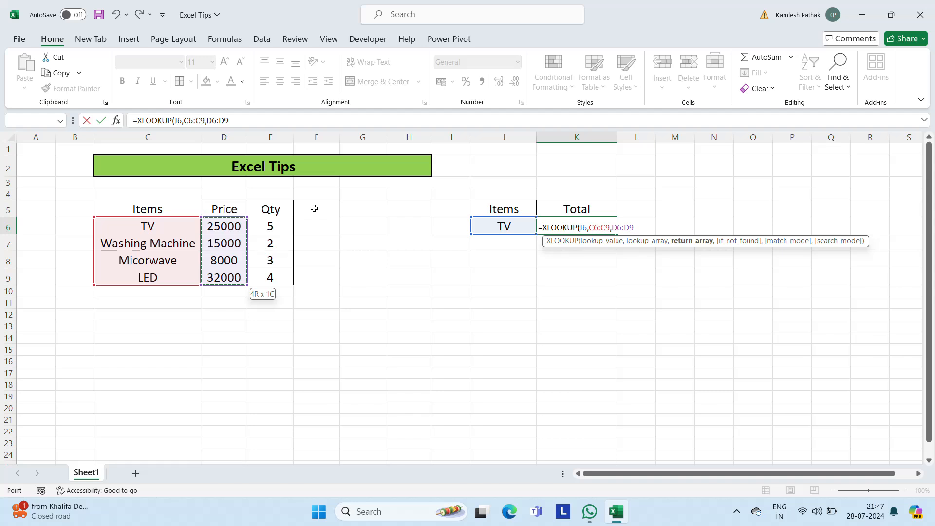
type("*")
left_click(274, 225)
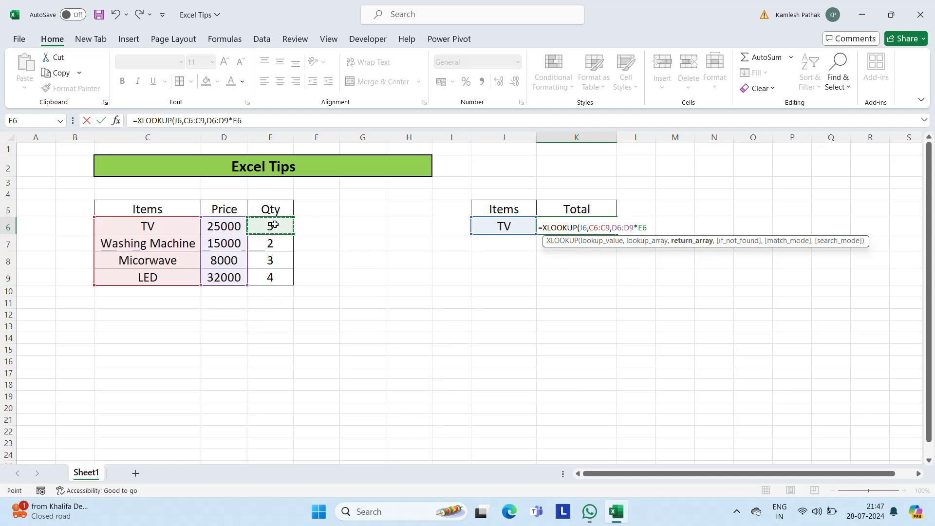
key("ctrl+shift+Down")
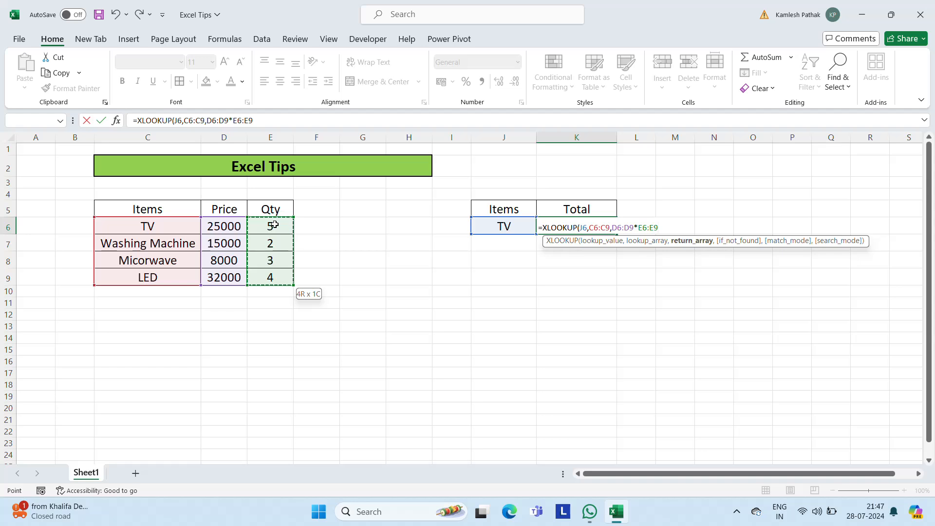
key("ctrl+Return")
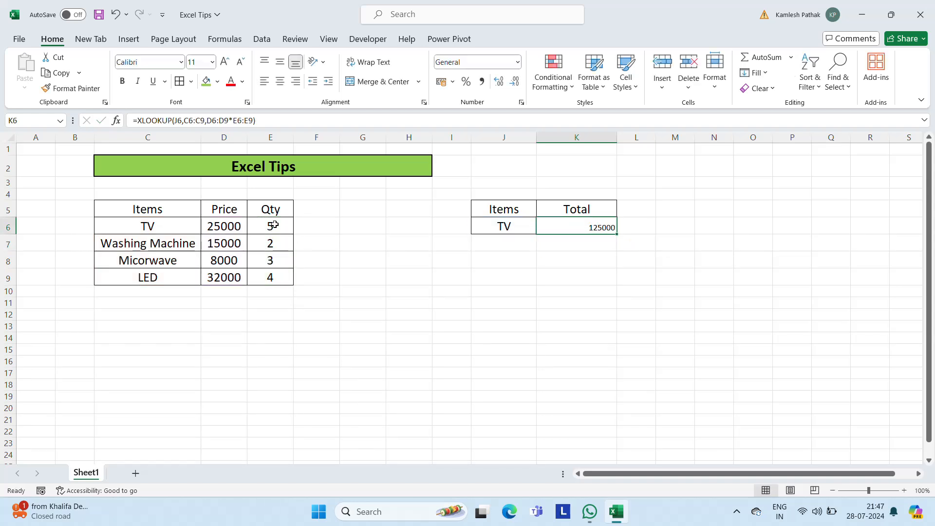
Set the font size of the lookup result in K6 to 18 and centre J6:K6 horizontally
left_click(212, 61)
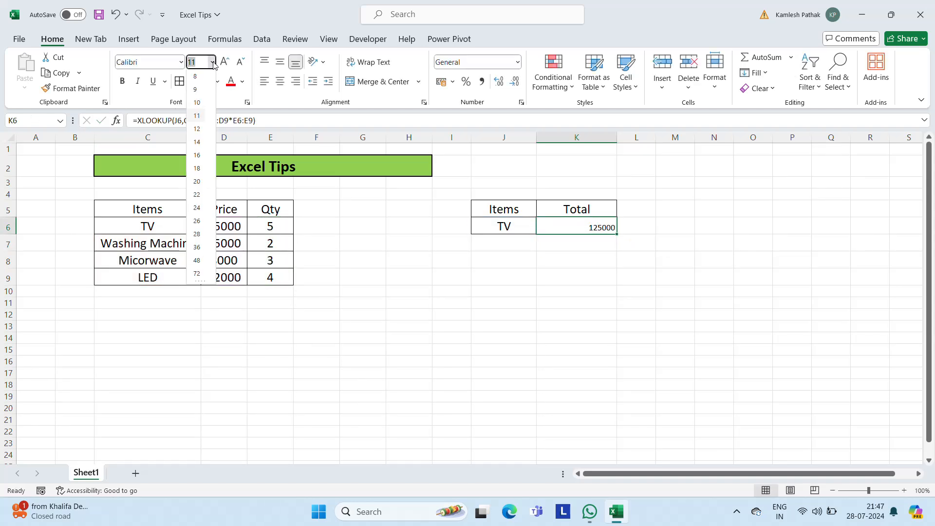
left_click(197, 171)
left_click(506, 228)
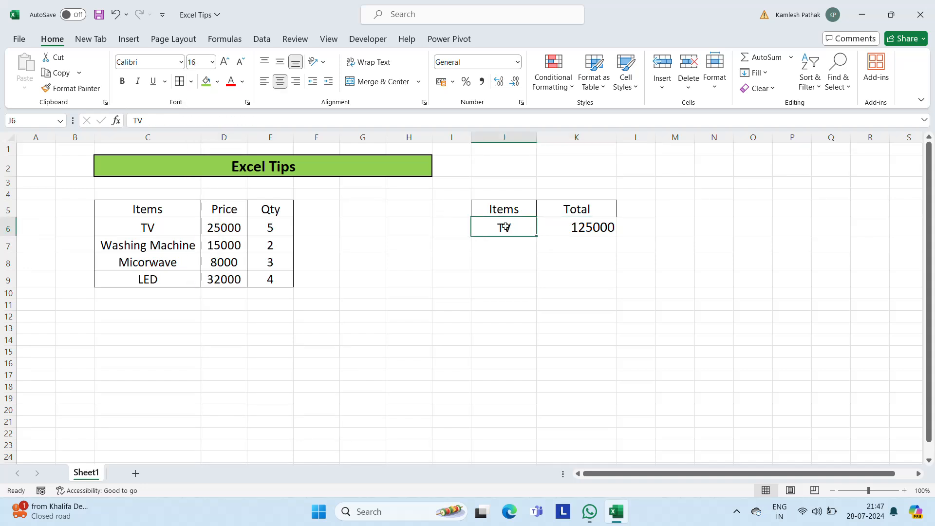
key("shift+Right")
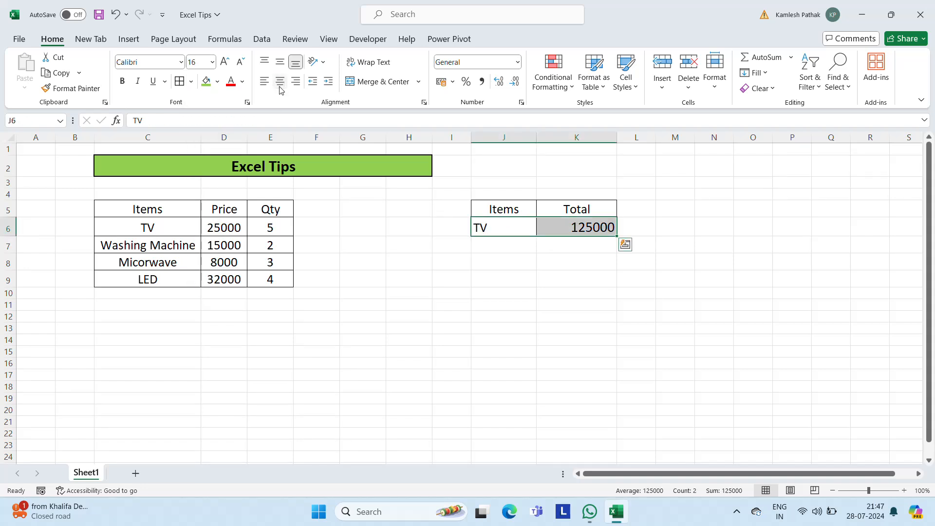
left_click(280, 86)
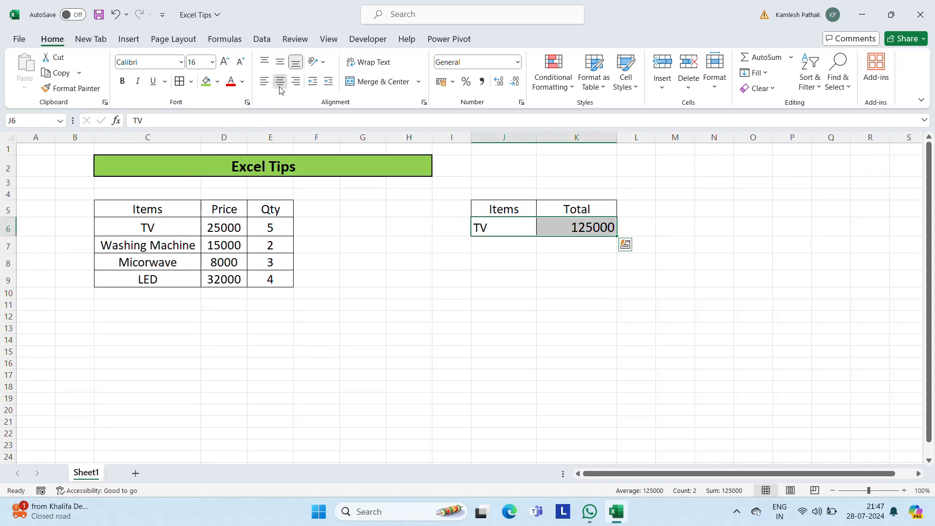
Enter =D6*E6 in F6 to multiply the TV's price by its quantity for checking the lookup
left_click(653, 222)
key("Left")
key("Left")
key("Left")
key("Left")
key("Left")
key("Left")
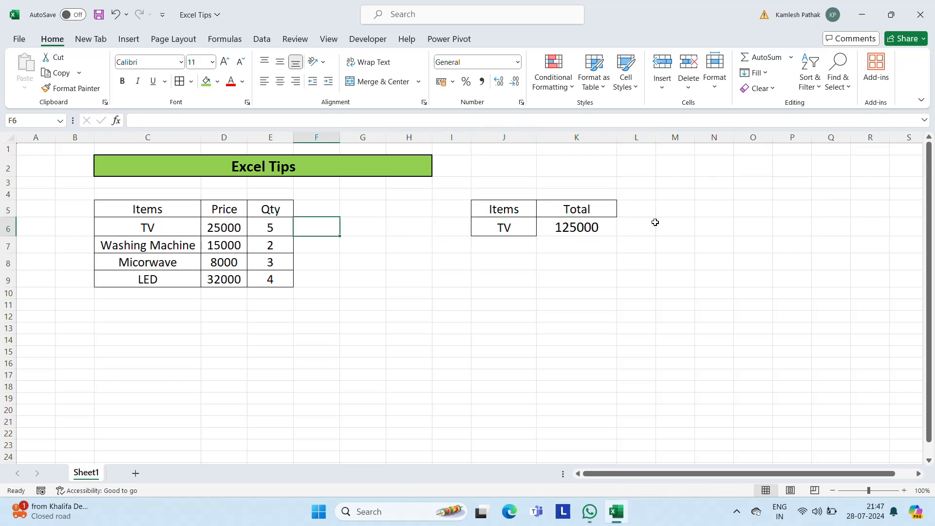
type("=")
key("Left")
key("Left")
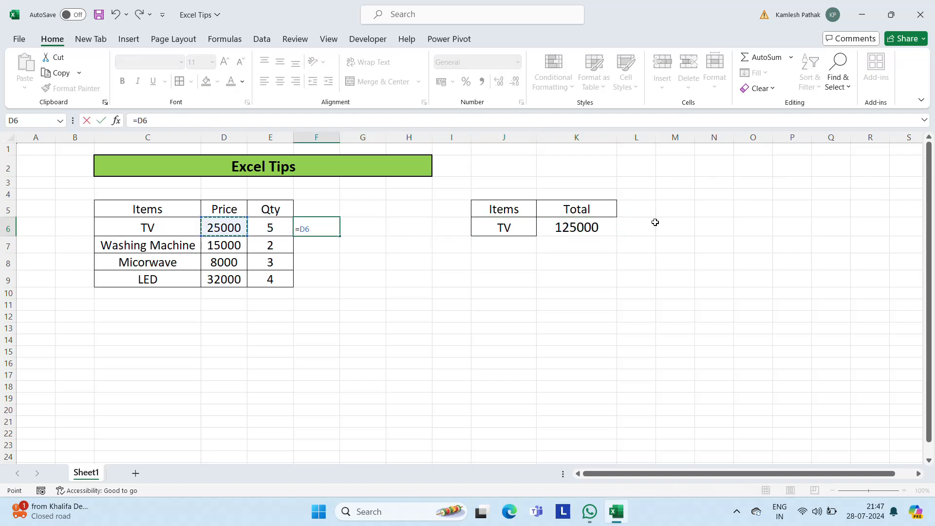
type("*")
key("Left")
key("Return")
Copy the price-times-quantity formula from F6 down to F9 for the remaining items
key("Up")
key("ctrl+c")
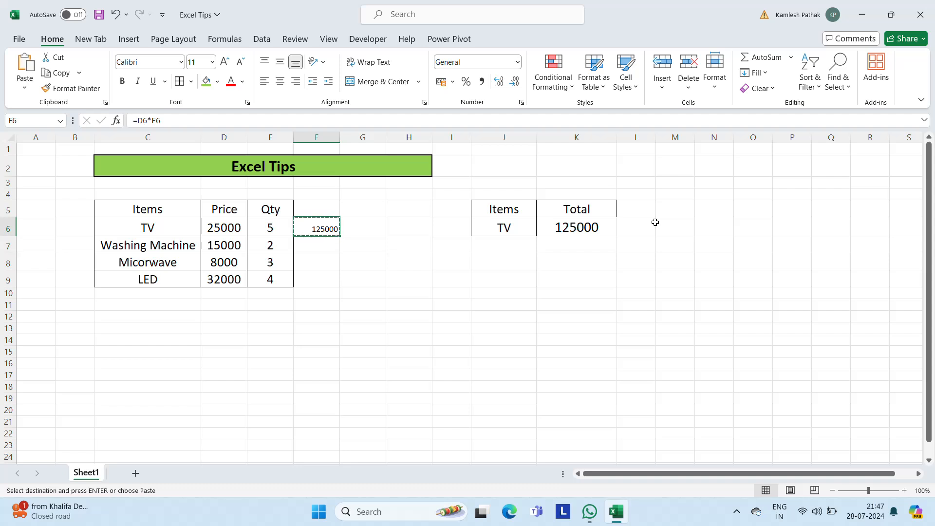
key("shift+Down")
key("shift+Down")
key("shift+Down")
key("ctrl+v")
key("Escape")
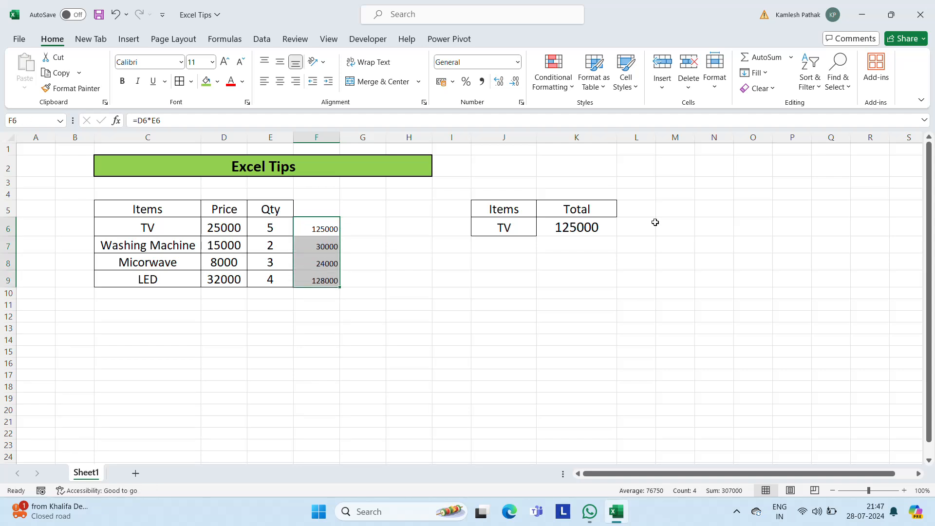
Set the font size of F6:F9 to 16 and centre the values horizontally
left_click(212, 62)
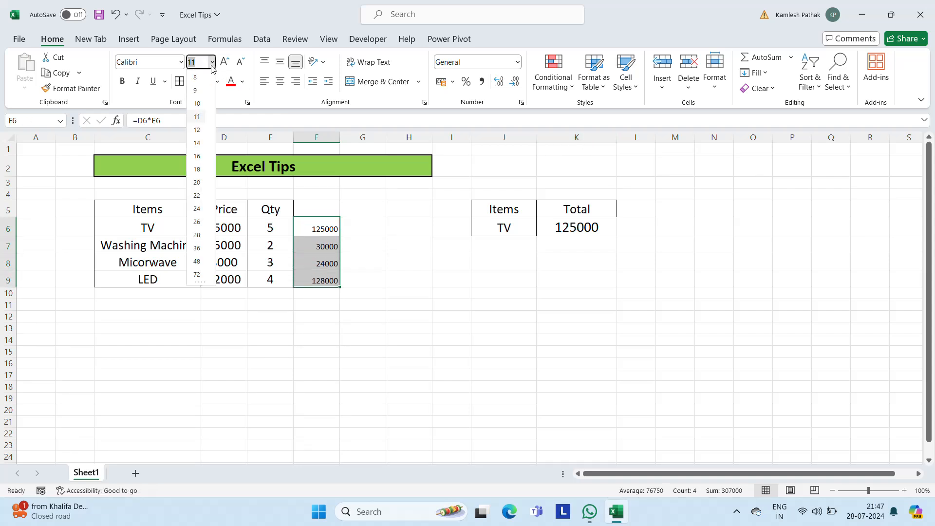
left_click(198, 156)
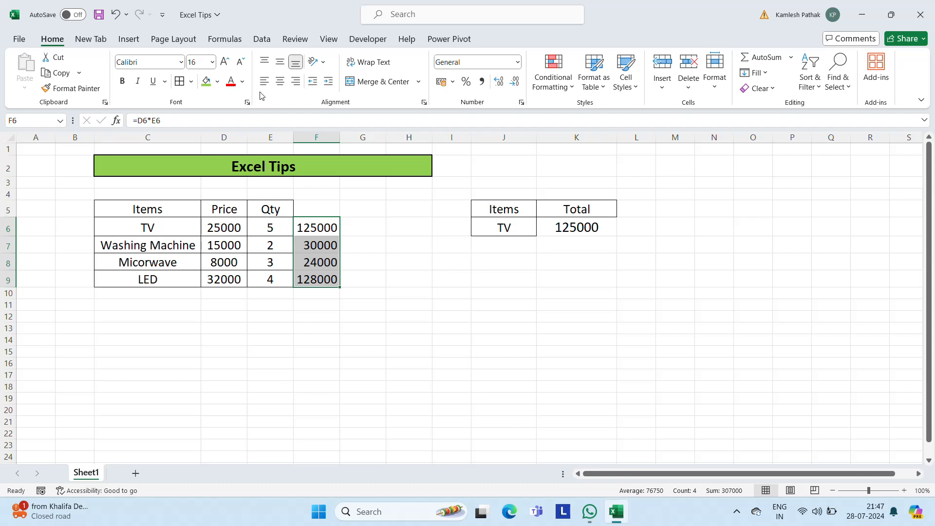
left_click(281, 85)
left_click(349, 229)
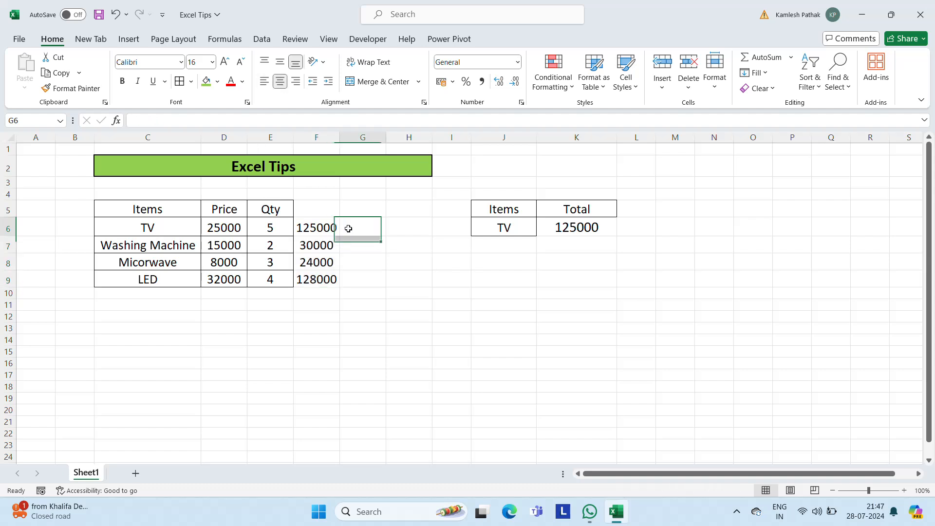
key("Left")
key("Right")
key("Right")
key("Right")
key("Right")
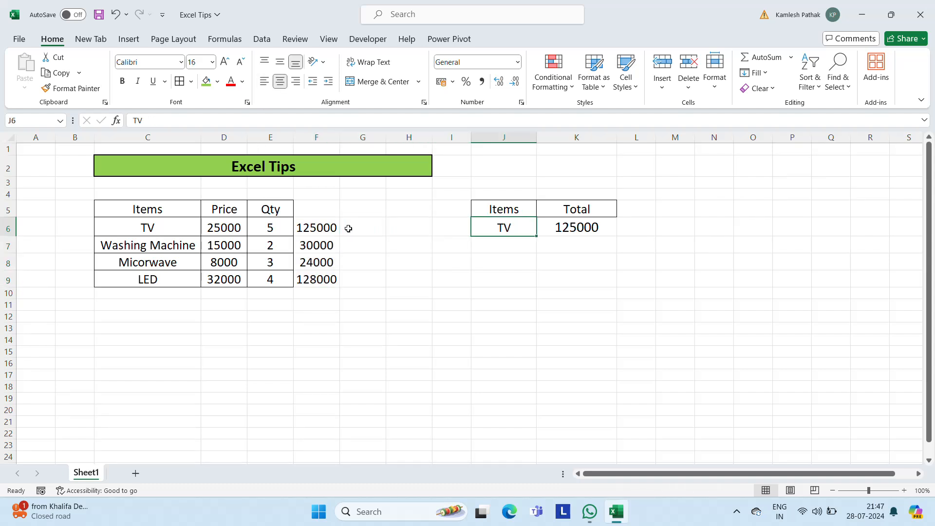
Copy Washing Machine from C7 into the lookup cell J6 and widen column J to fit the text
key("Left")
key("Left")
key("Left")
key("Left")
key("Left")
key("Left")
key("Left")
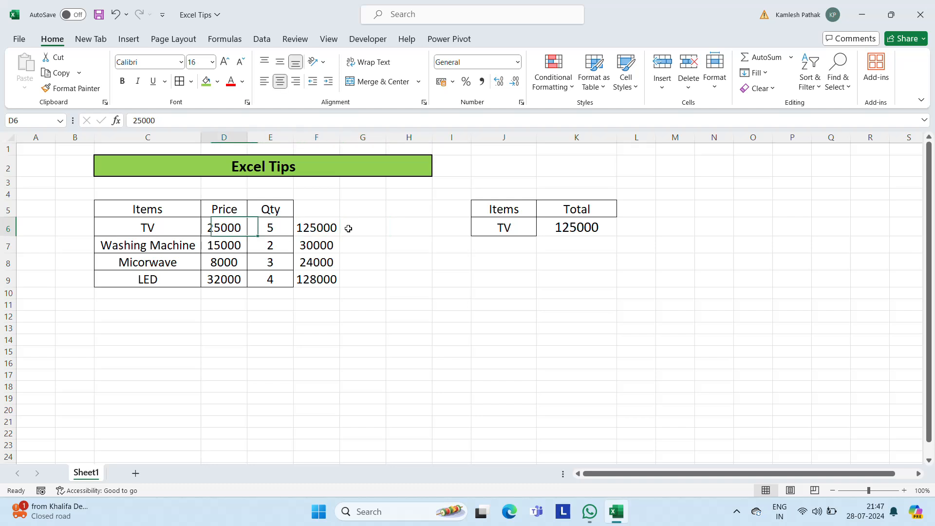
key("Down")
key("ctrl+c")
key("Right")
key("Right")
key("Right")
key("Right")
key("Right")
key("Right")
key("Right")
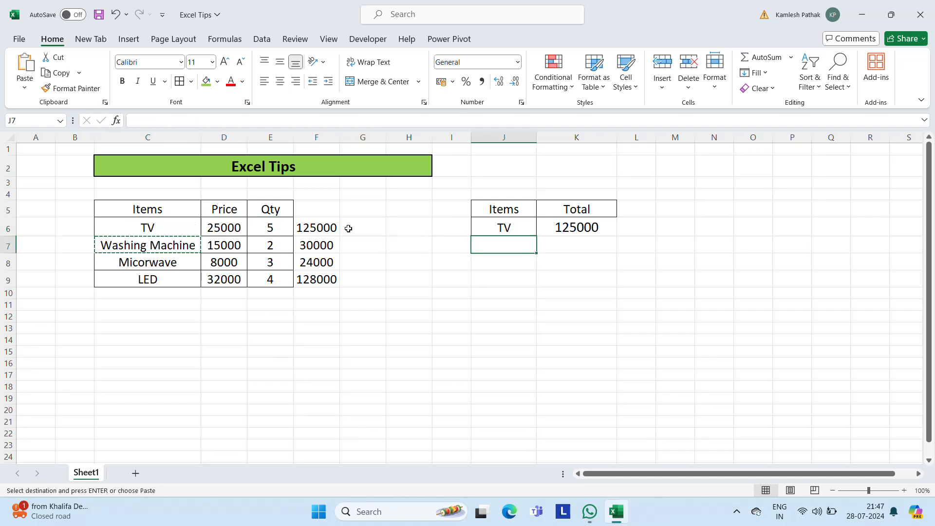
key("Up")
key("ctrl+v")
key("Escape")
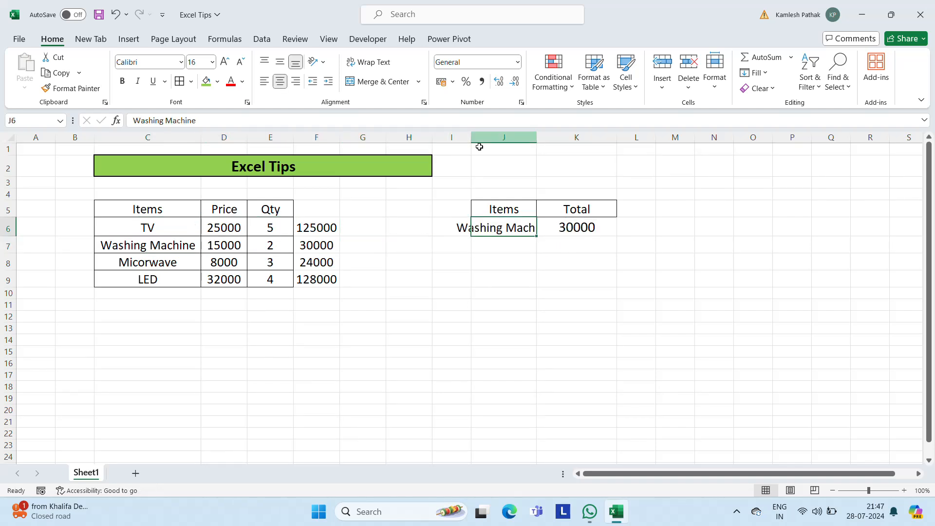
left_click_drag(540, 140, 602, 140)
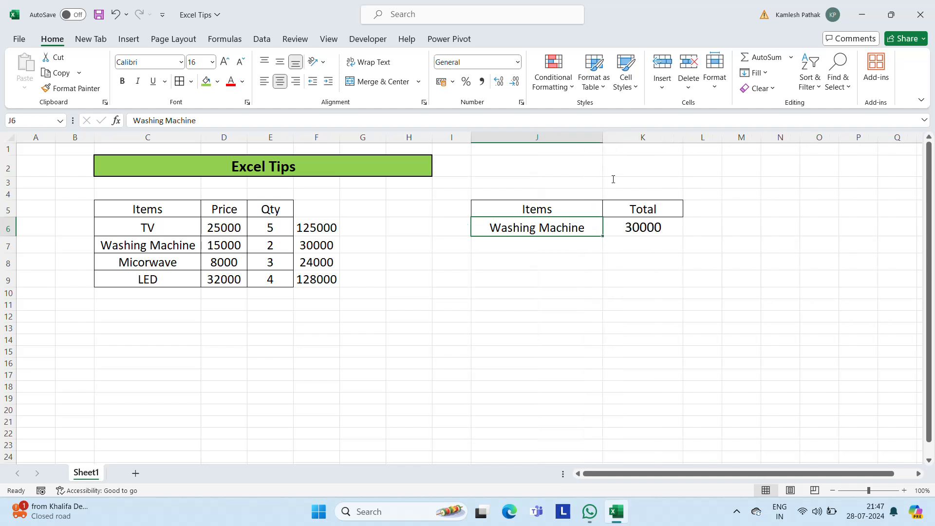
Compare the lookup total in K6 with the Washing Machine product in F7
left_click(676, 224)
key("Left")
key("Left")
key("Left")
key("Left")
key("Left")
key("Left")
key("Left")
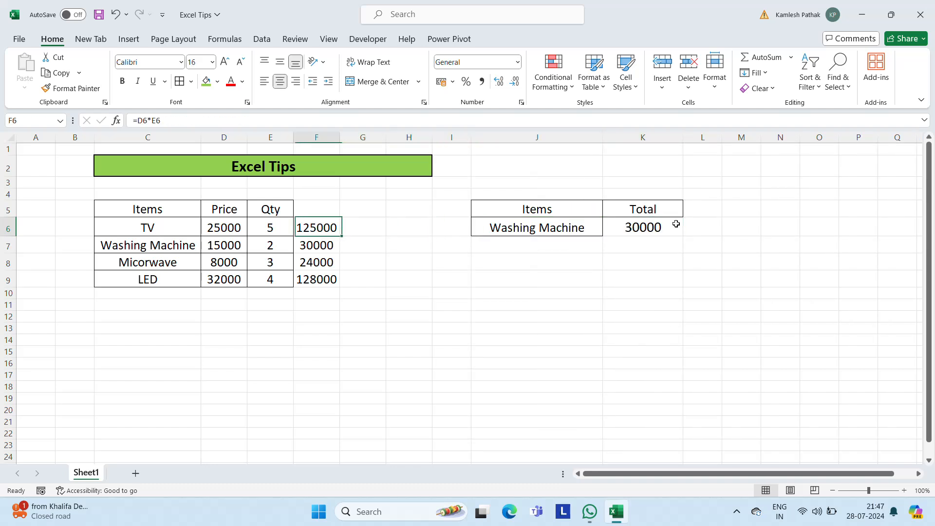
key("Down")
key("Right")
key("Right")
key("Right")
key("Right")
key("Right")
key("Right")
key("Right")
key("Right")
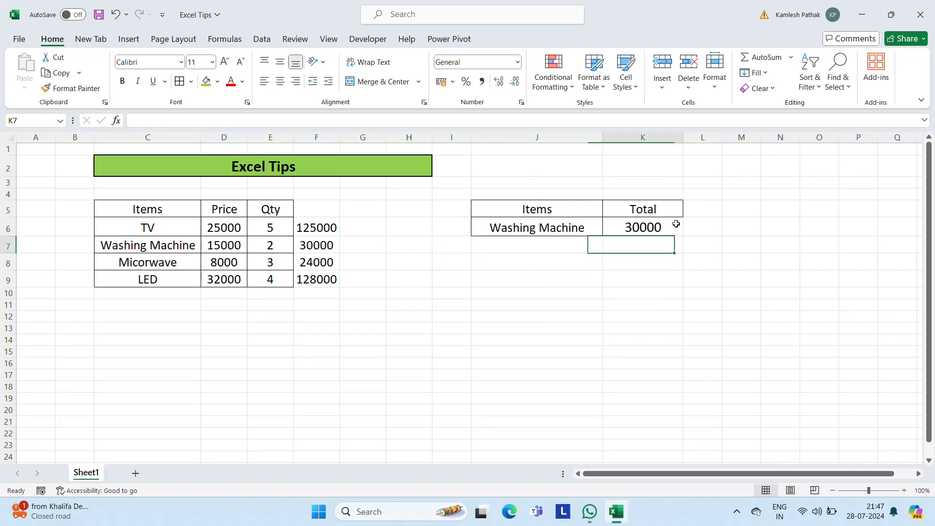
Copy Micorwave from C8 into the lookup cell J6 to test the formula with that item
key("Up")
key("Left")
key("Left")
key("Left")
key("Left")
key("Left")
key("Left")
key("Left")
key("Left")
key("Left")
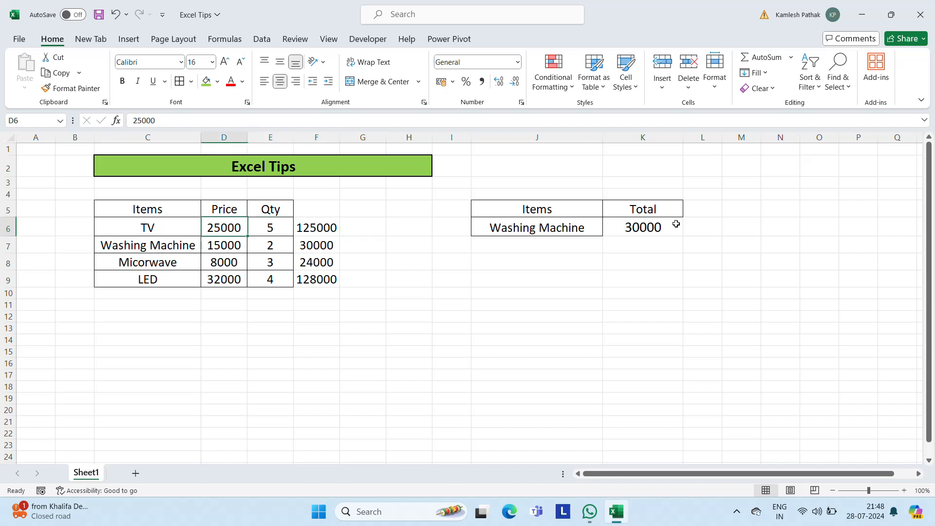
key("Down")
key("Down")
key("ctrl+c")
key("Right")
key("Right")
key("Right")
key("Right")
key("Right")
key("Right")
key("Right")
key("Right")
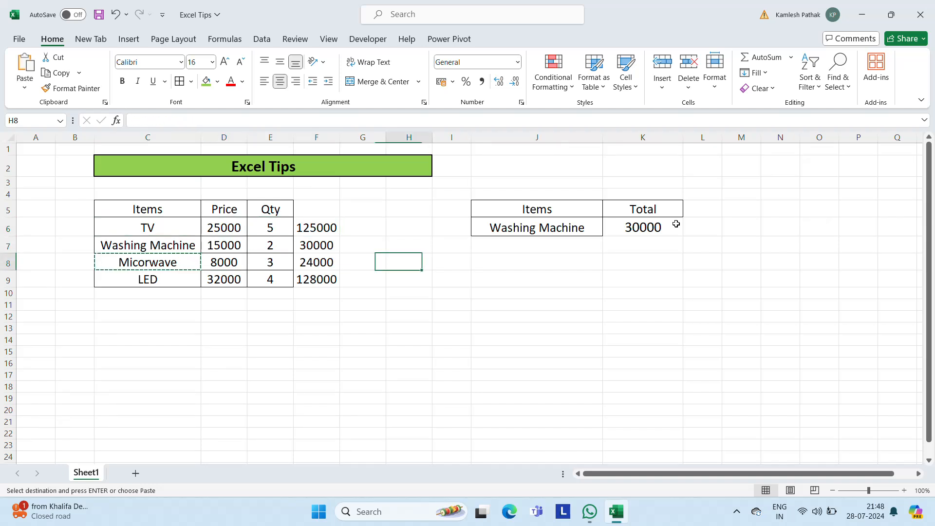
key("Up")
key("Left")
key("Up")
key("ctrl+v")
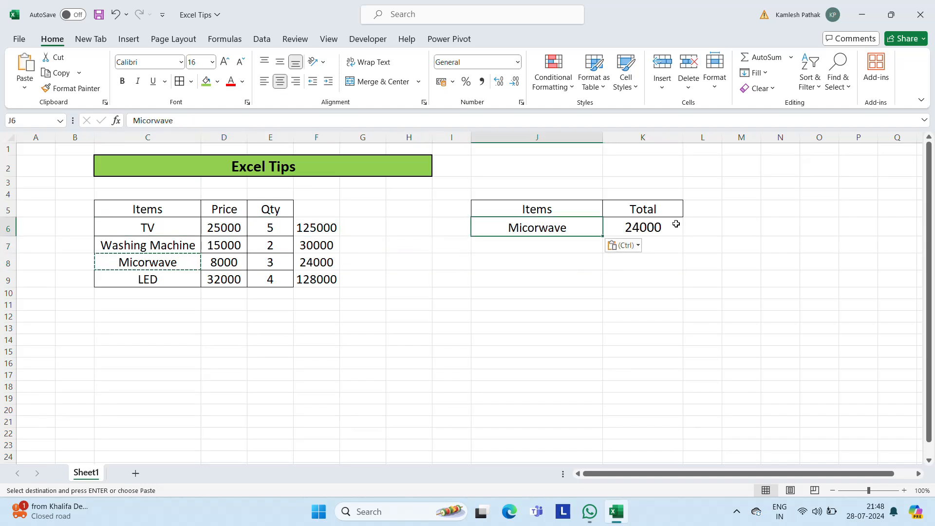
key("Escape")
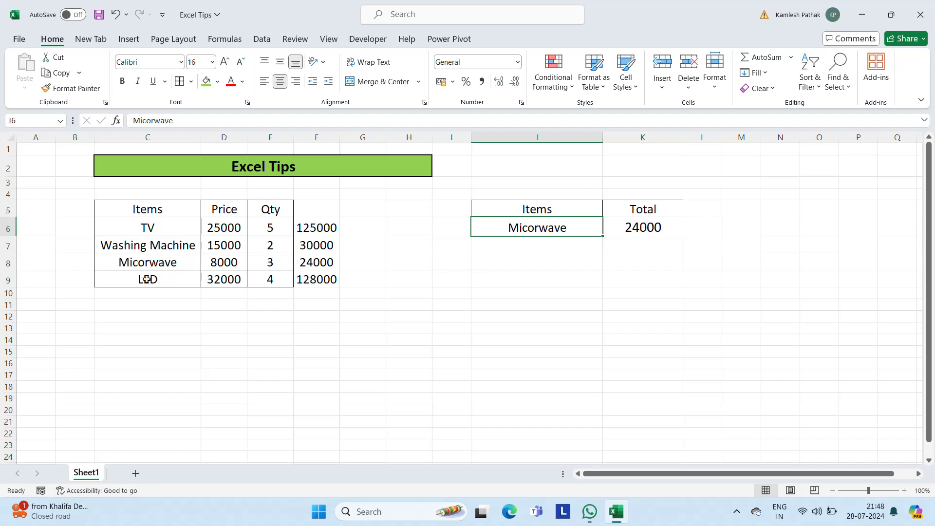
Copy LED from C9 into the lookup cell J6 to test the formula with that item
left_click(147, 279)
key("ctrl+c")
key("Up")
key("Up")
key("Up")
key("Right")
key("Right")
key("Right")
key("Right")
key("Right")
key("Right")
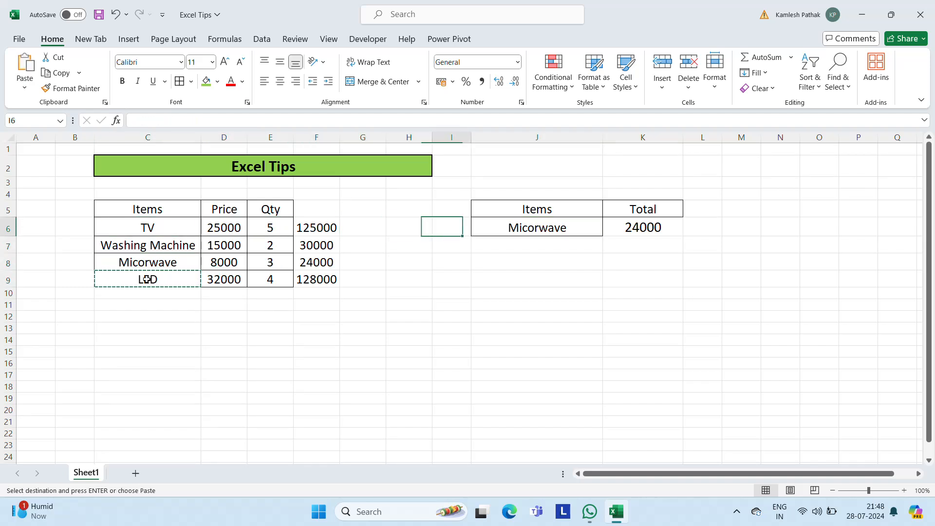
key("Right")
key("ctrl+v")
key("Escape")
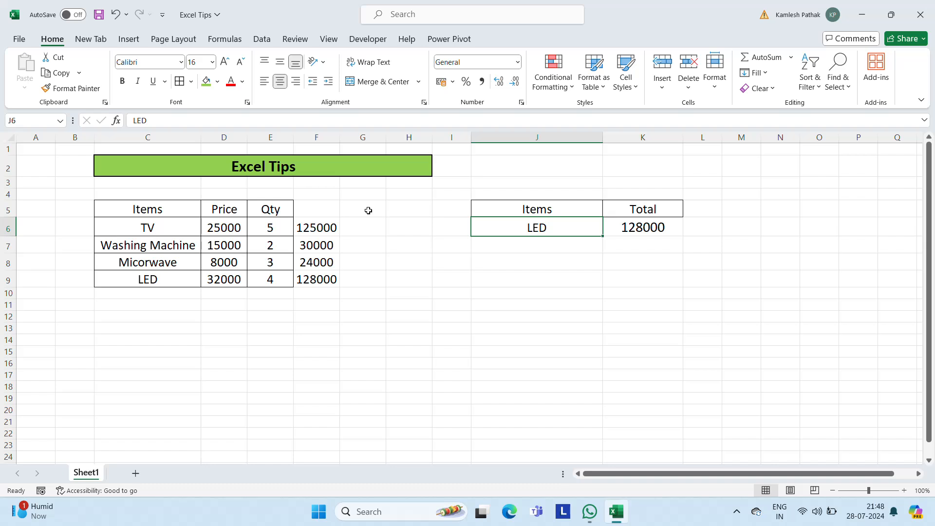
left_click(203, 229)
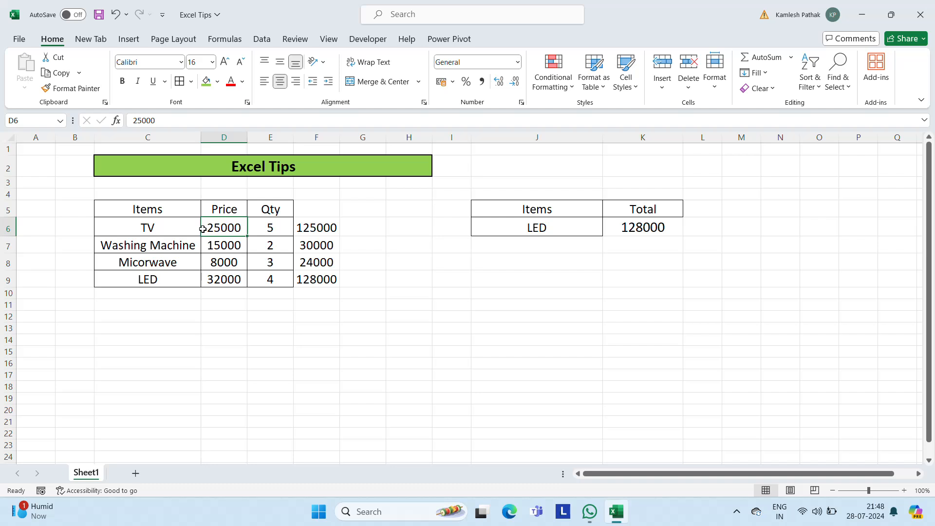
key("Right")
key("Right")
key("Right")
key("Right")
key("Right")
key("Right")
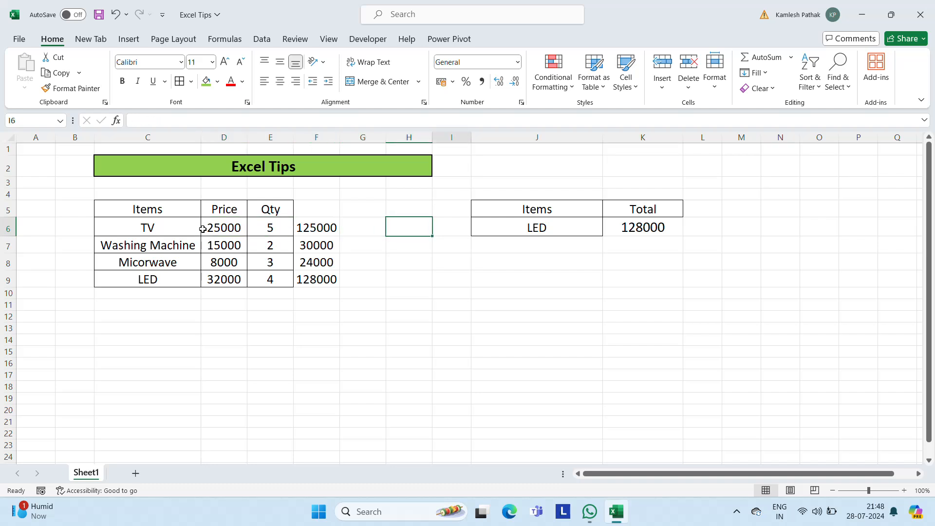
key("Left")
key("Left")
key("Left")
key("Left")
key("Left")
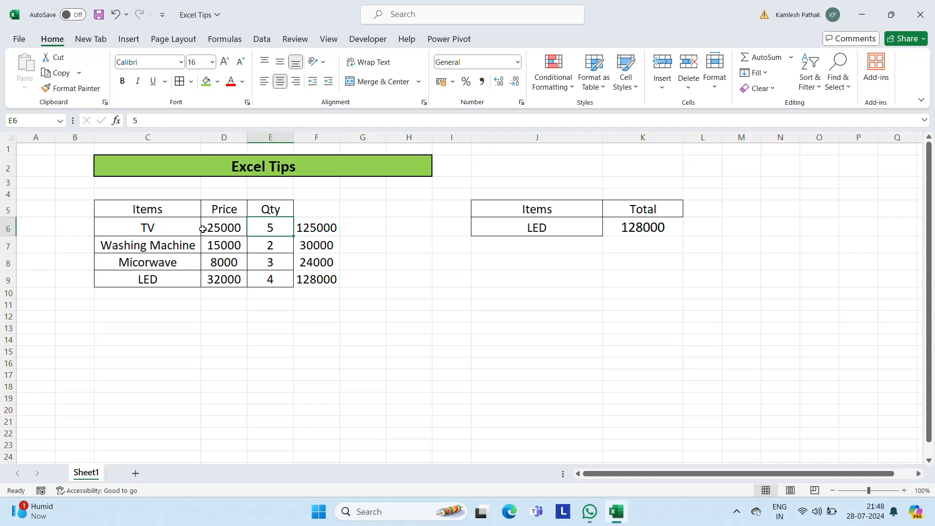
key("Up")
key("Left")
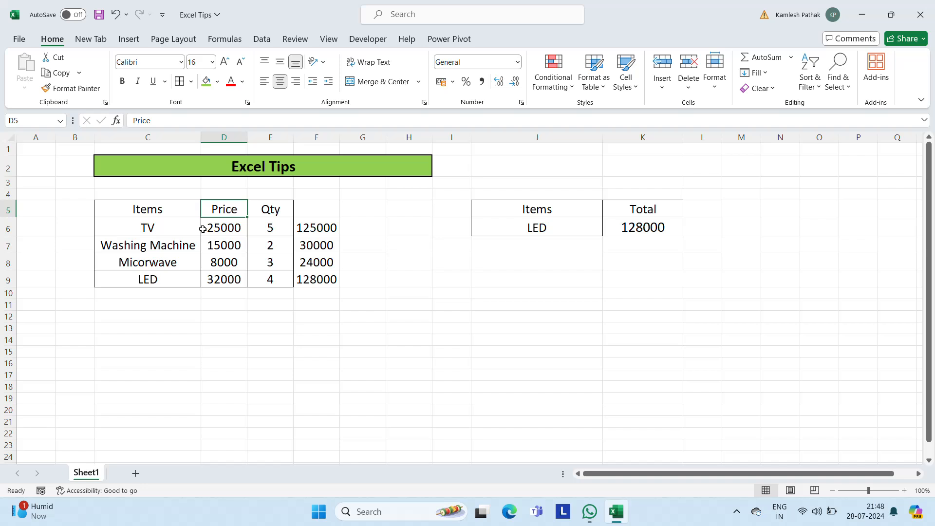
type("Profit")
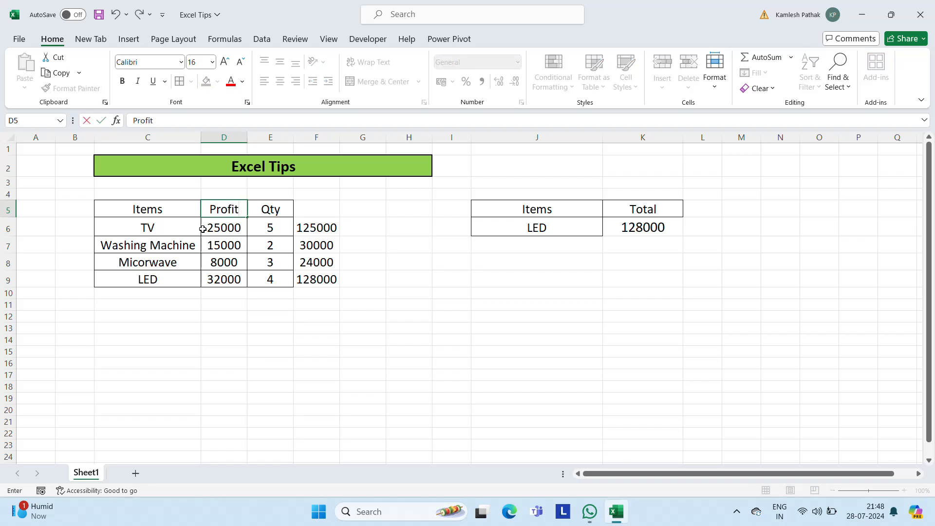
key("Escape")
type("Sa")
key("Escape")
Replace the Price header in D5 with Total Stock and widen column D to fit the text
type("Total Stock")
key("Return")
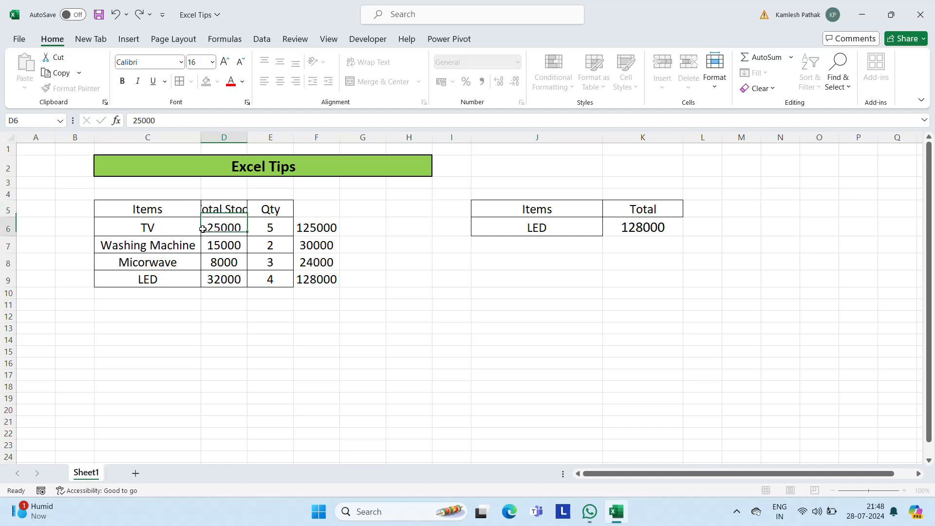
key("Up")
left_click_drag(249, 138, 329, 131)
Enter the Total Stock values 200, 1500, 600 and 500 in D6 through D9
left_click(286, 232)
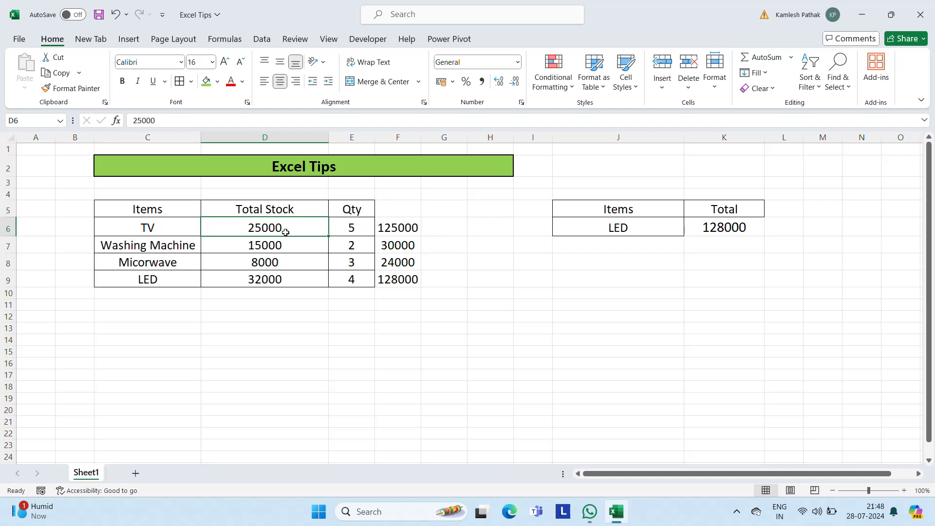
type("200")
key("Return")
type("1")
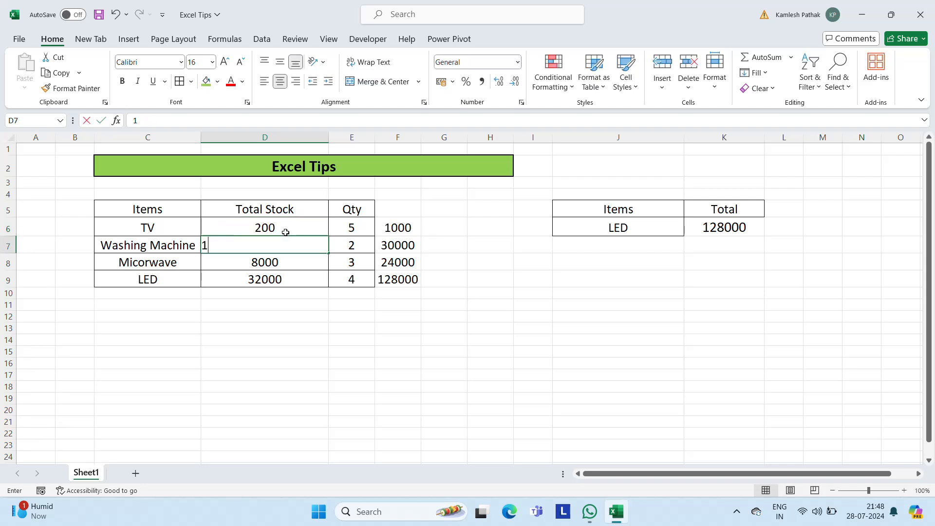
type("500")
key("Return")
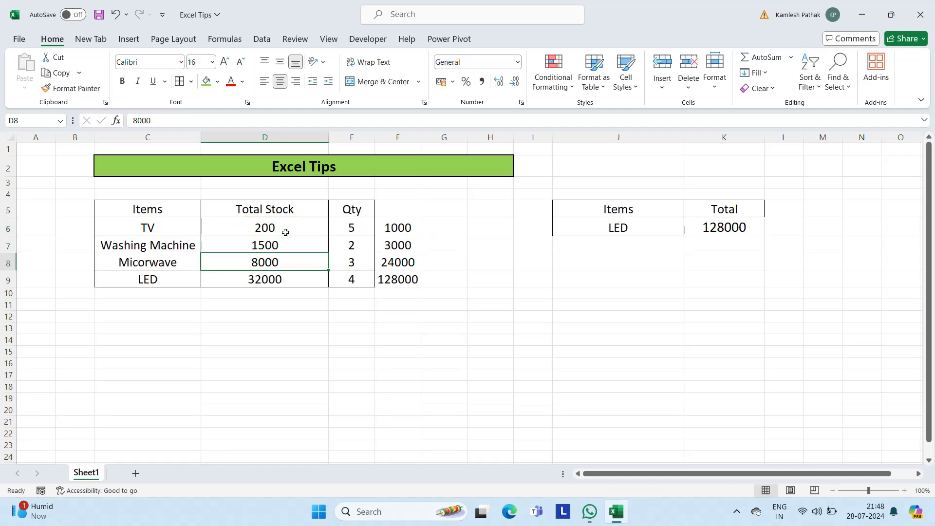
type("600")
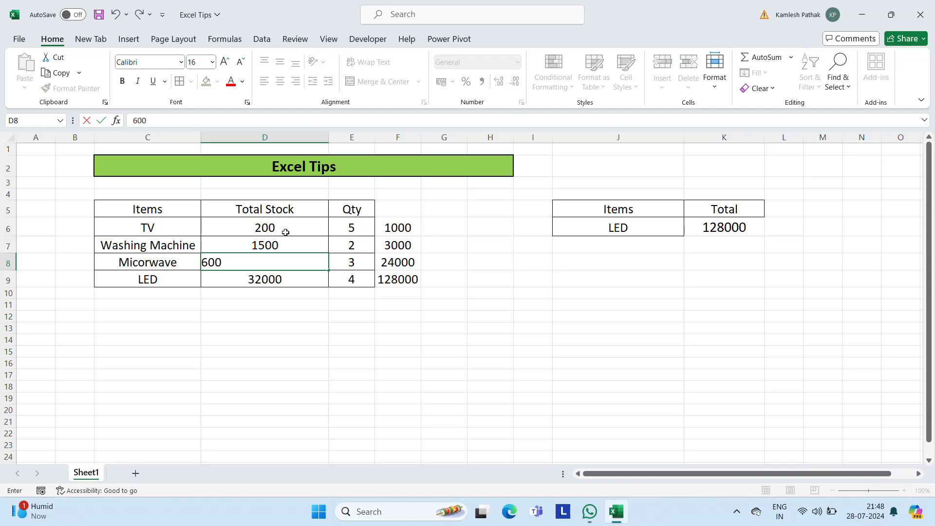
key("Return")
type("500")
key("Return")
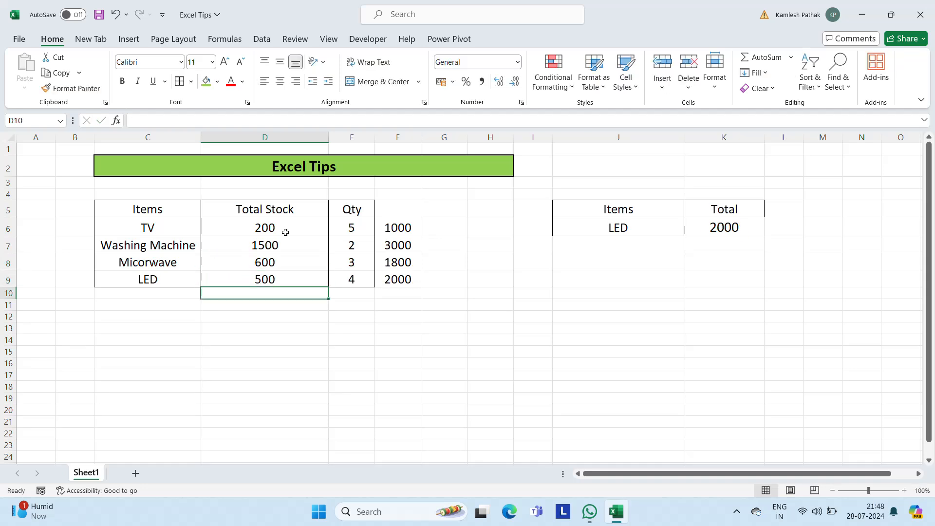
Replace the Qty header in E5 with Out Stock and fit column E to the text
key("Up")
key("Up")
key("Up")
key("Up")
key("Up")
key("Right")
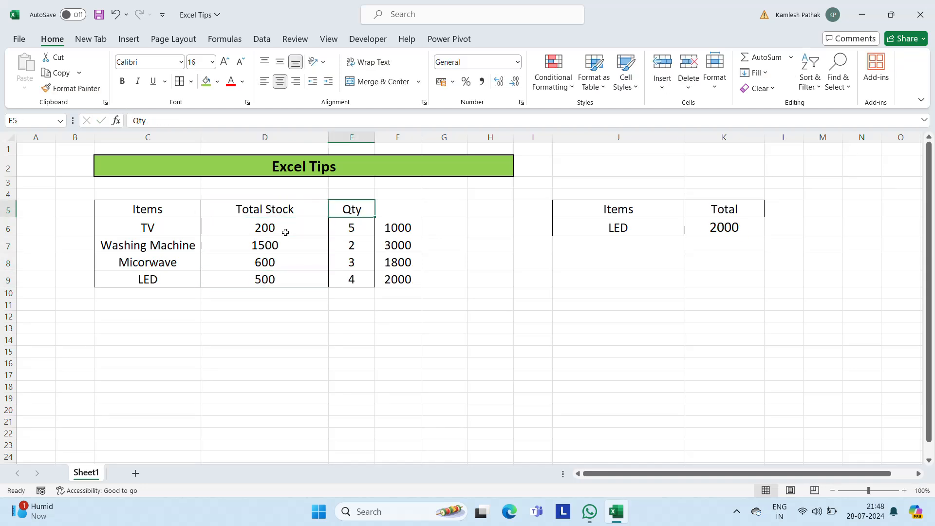
type("Out")
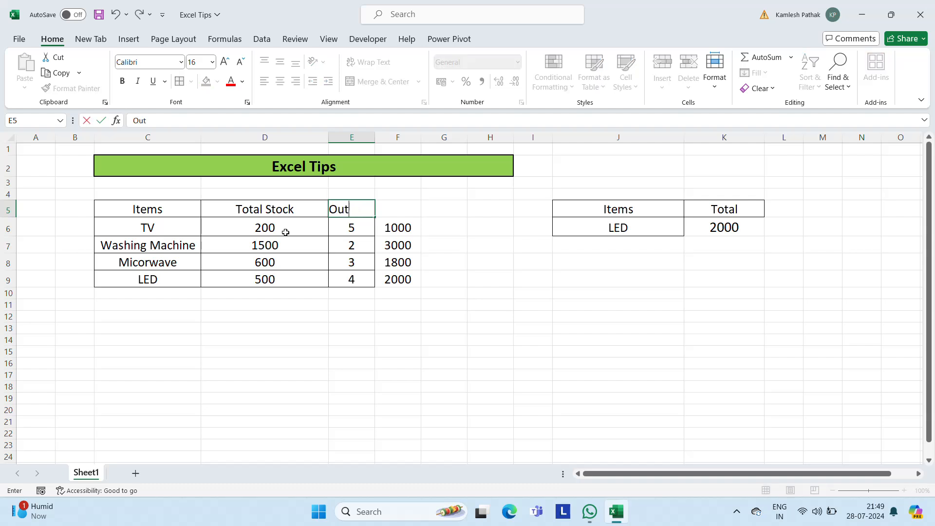
type(" Stock")
key("ctrl+Return")
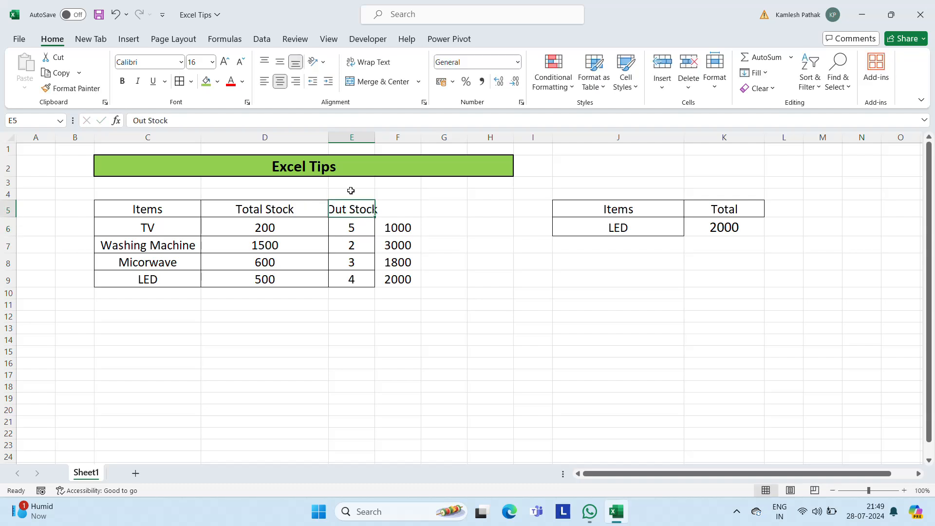
double_click(374, 135)
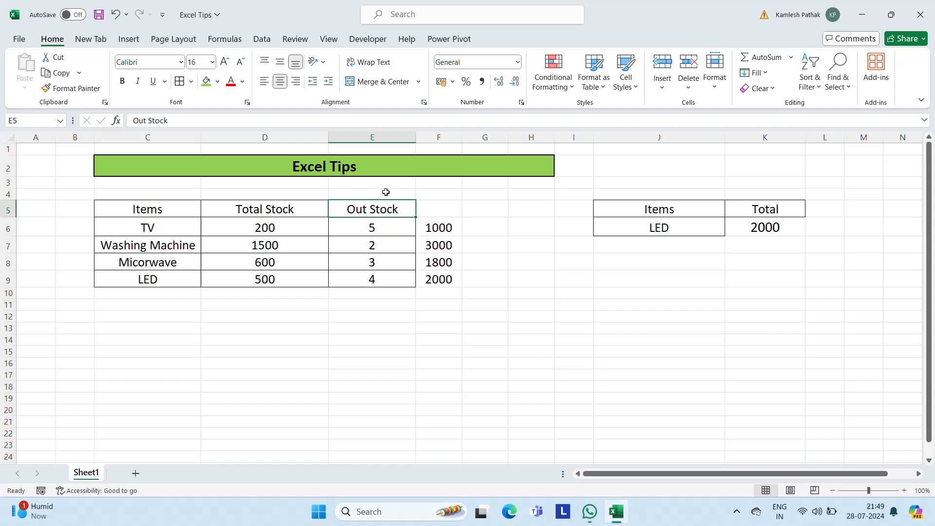
Clear the old quantities and the helper products from E6:F9
left_click(380, 231)
key("ctrl+shift+Down")
key("Right")
key("Left")
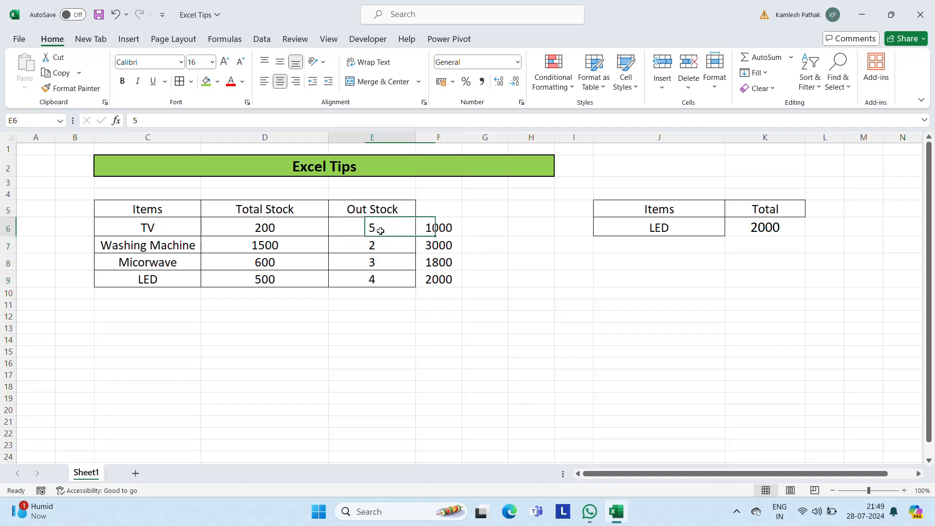
key("ctrl+shift+Down")
key("shift+Right")
key("Delete")
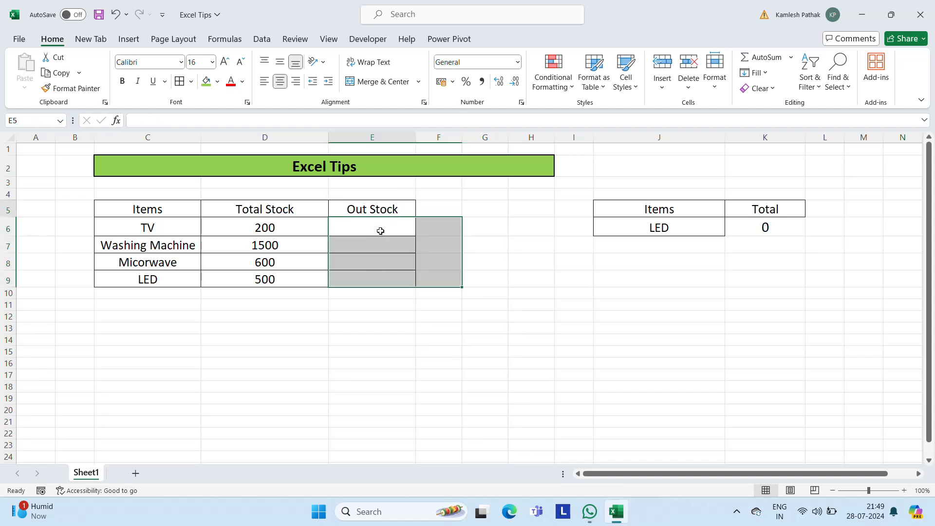
Enter the Out Stock values 10, 50, 60 and 50 in E6 through E9
left_click(380, 231)
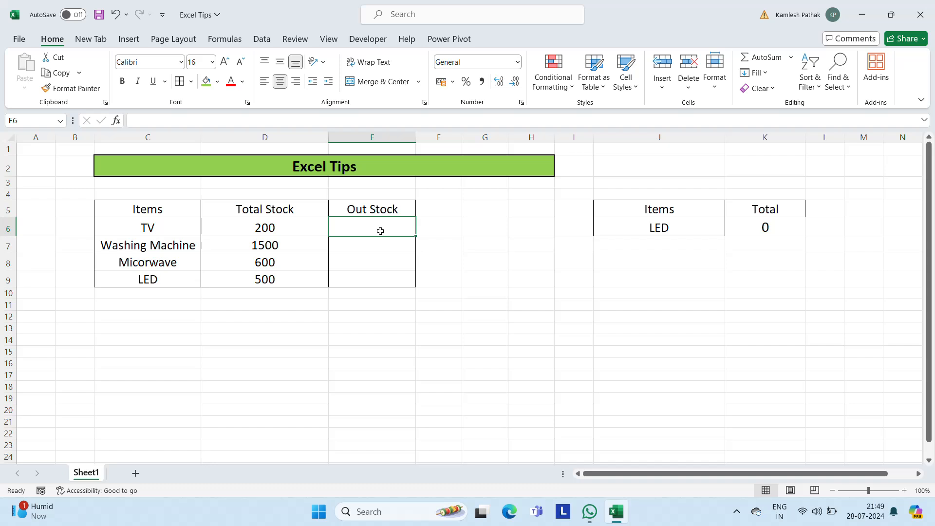
type("10")
key("Return")
type("50")
key("Return")
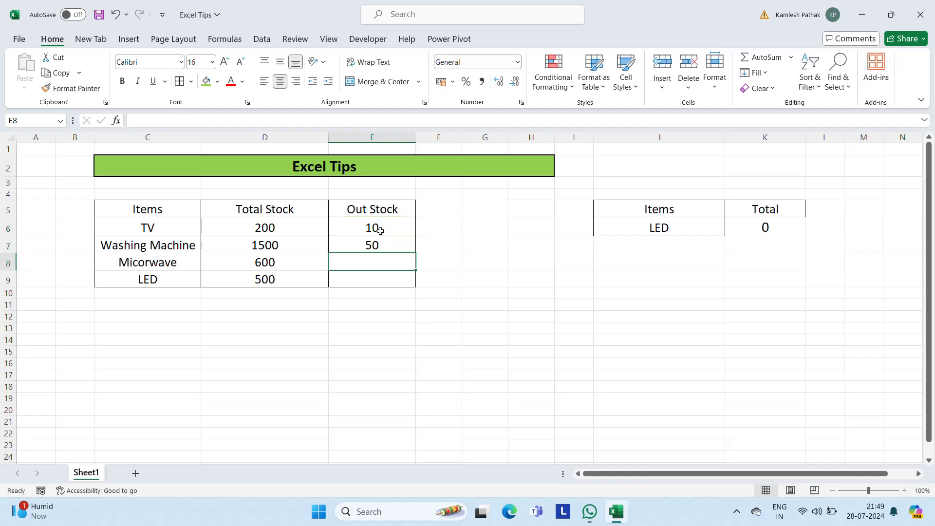
type("60")
key("Return")
type("50")
key("Return")
Delete the old lookup formula from the Total cell K6
key("Up")
key("Up")
key("Up")
key("Up")
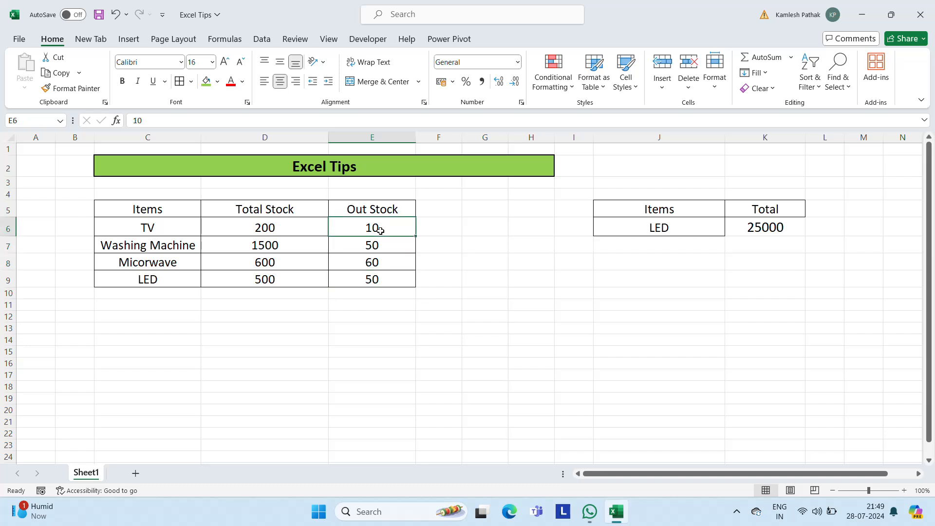
key("Right")
key("Right")
key("Right")
key("Right")
key("Right")
key("Right")
key("Right")
key("Right")
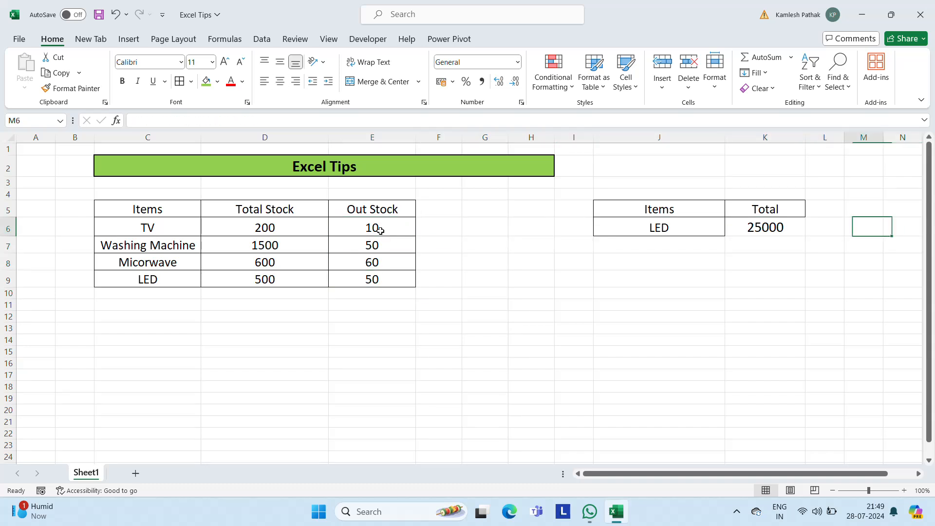
key("Left")
key("Left")
key("Delete")
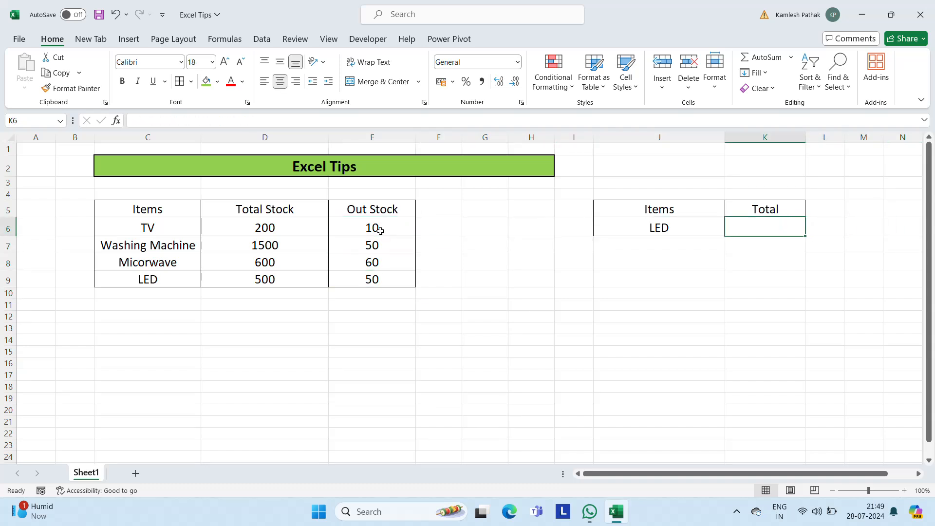
Enter =XLOOKUP(J6,C6:C9,D6:D9-E6:E9) in K6 to return the chosen item's total stock minus out stock
type("=xl")
key("Tab")
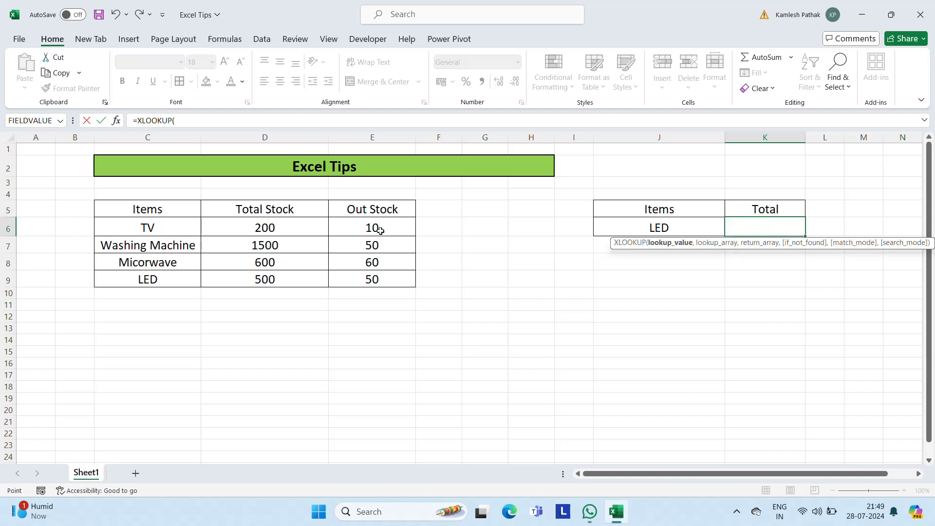
key("Left")
type(",")
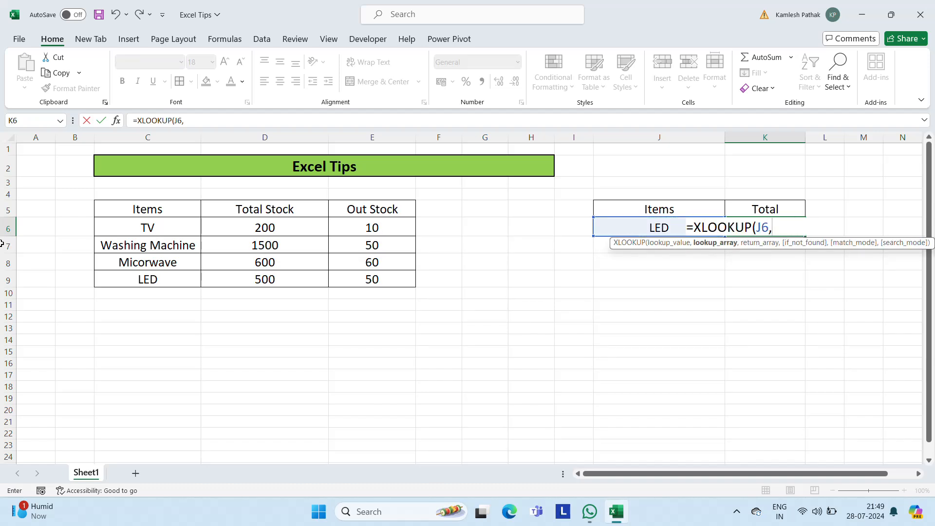
left_click(144, 228)
key("ctrl+shift+Down")
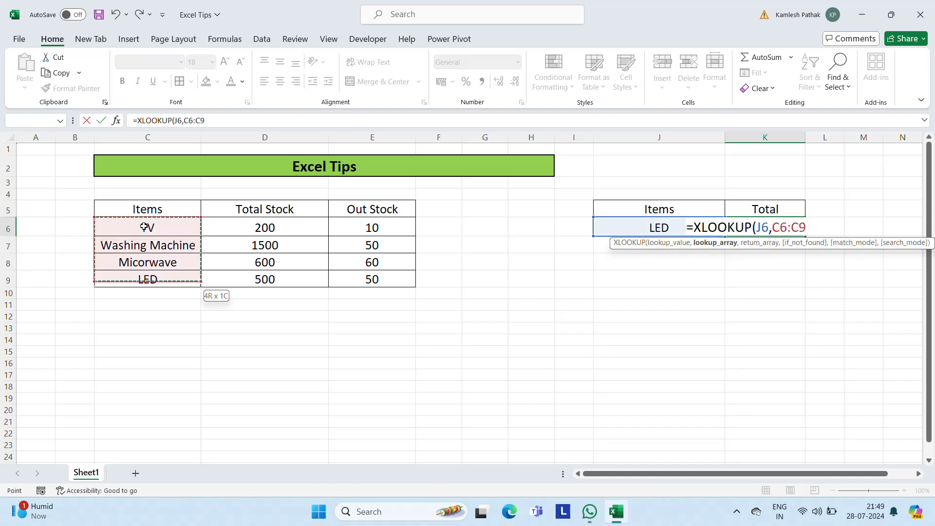
type(",")
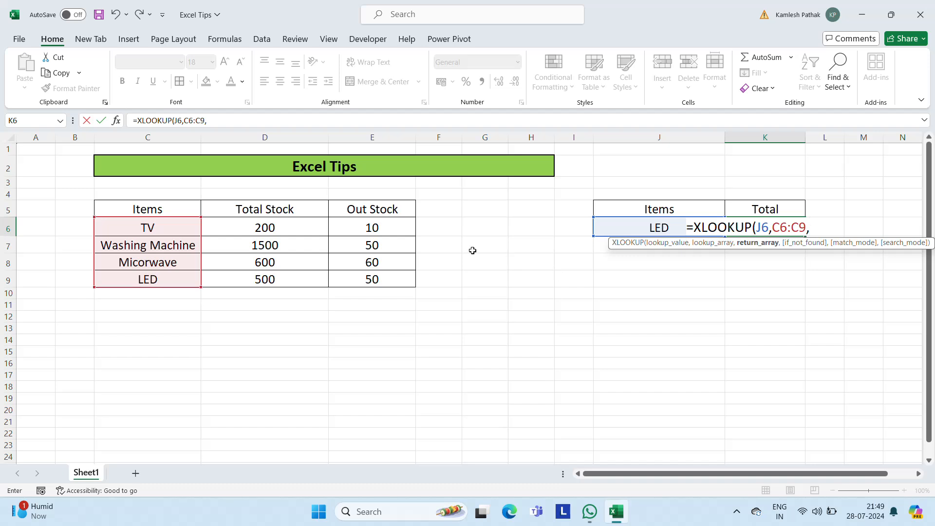
left_click(298, 227)
key("ctrl+shift+Down")
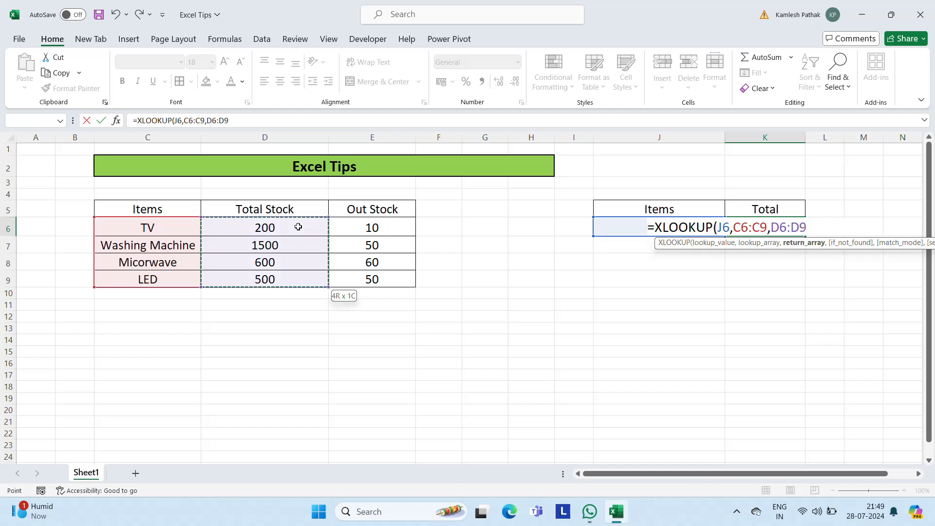
type("-")
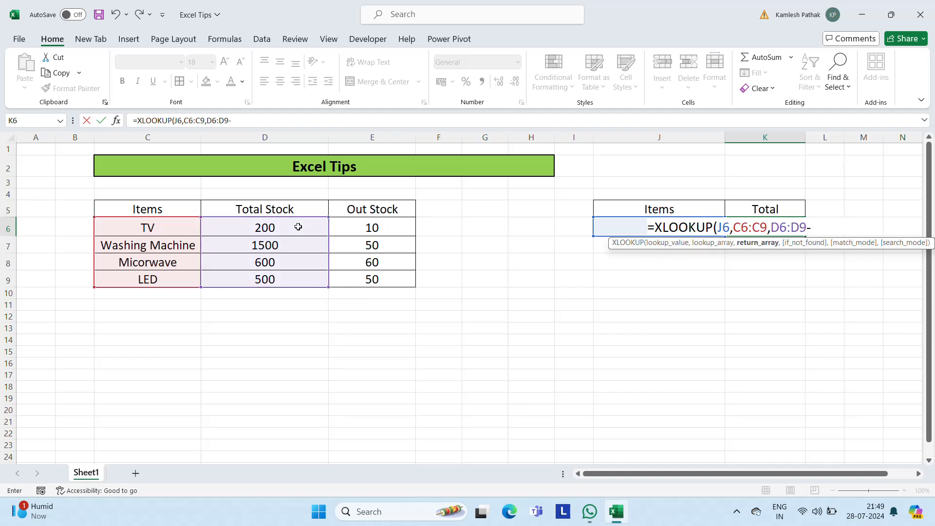
left_click(387, 228)
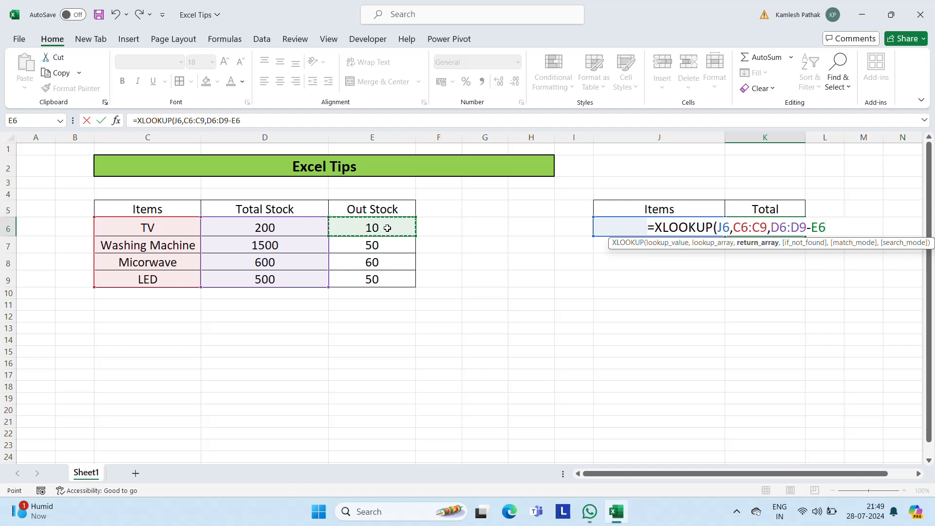
key("ctrl+shift+Down")
key("Return")
key("Up")
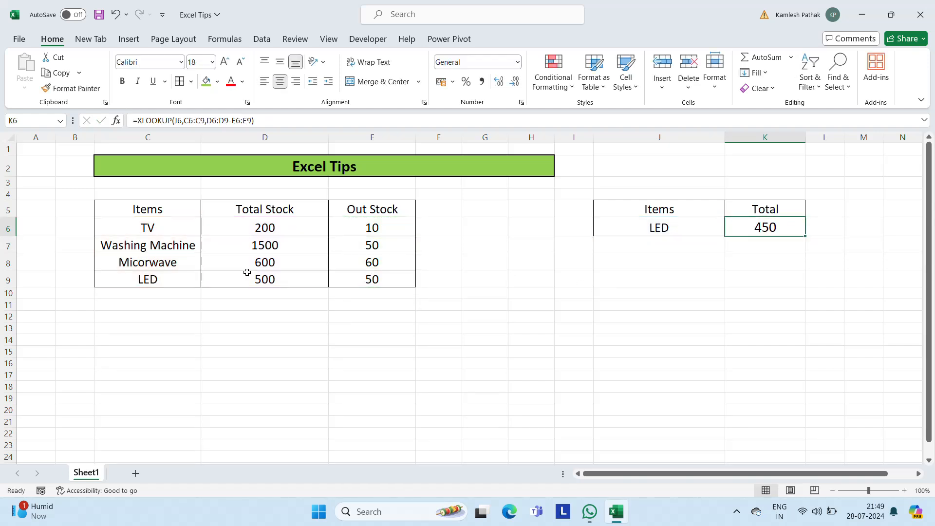
Compare LED's Total Stock and Out Stock in row 9 with the lookup result in K6
left_click(165, 291)
left_click(183, 282)
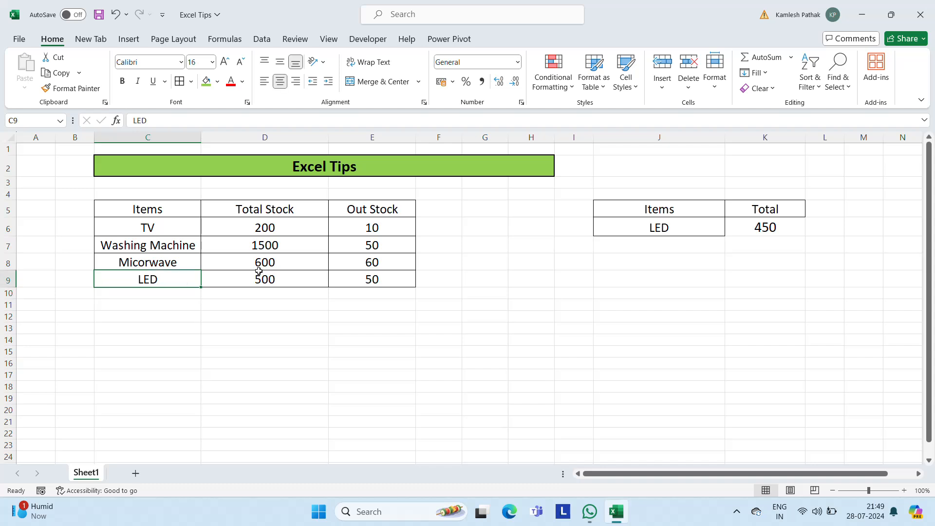
left_click(274, 282)
left_click(364, 278)
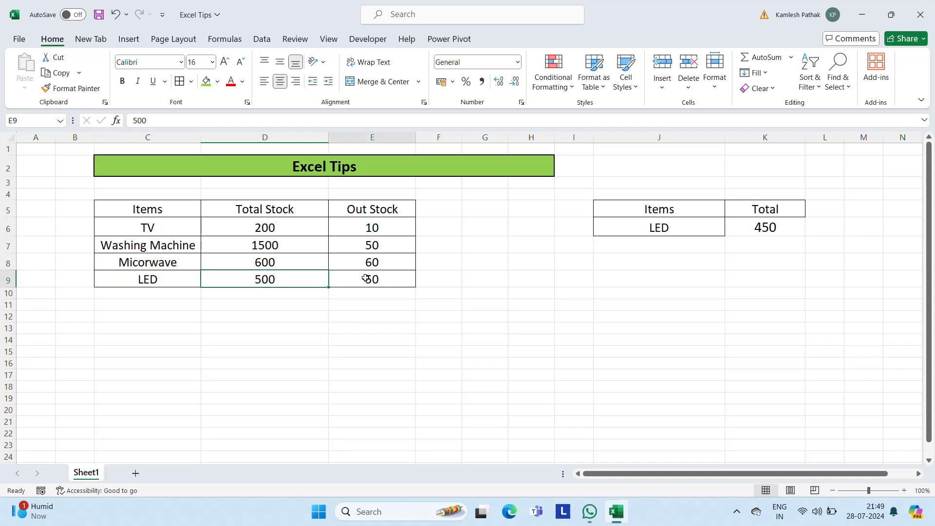
left_click(772, 226)
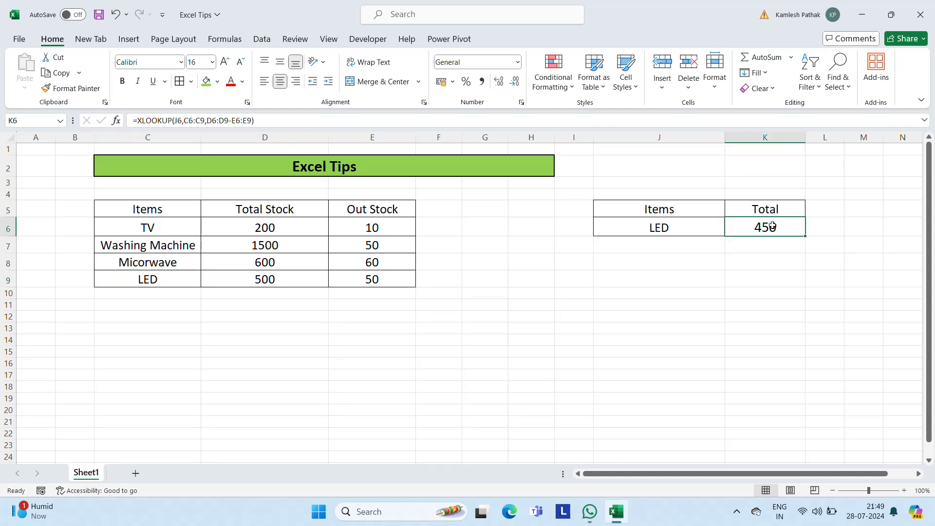
Copy TV from C6 into the lookup cell J6 to test the stock formula with that item
key("Left")
key("Left")
key("Left")
key("Left")
key("Left")
key("Left")
key("Left")
key("Left")
key("Left")
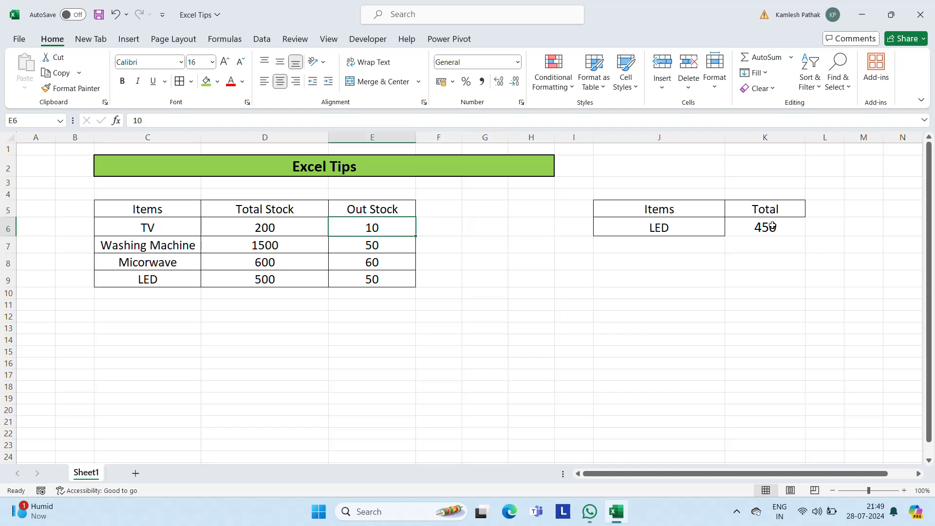
key("Right")
key("ctrl+c")
key("Right")
key("Right")
key("Right")
key("Right")
key("Right")
key("Right")
key("Right")
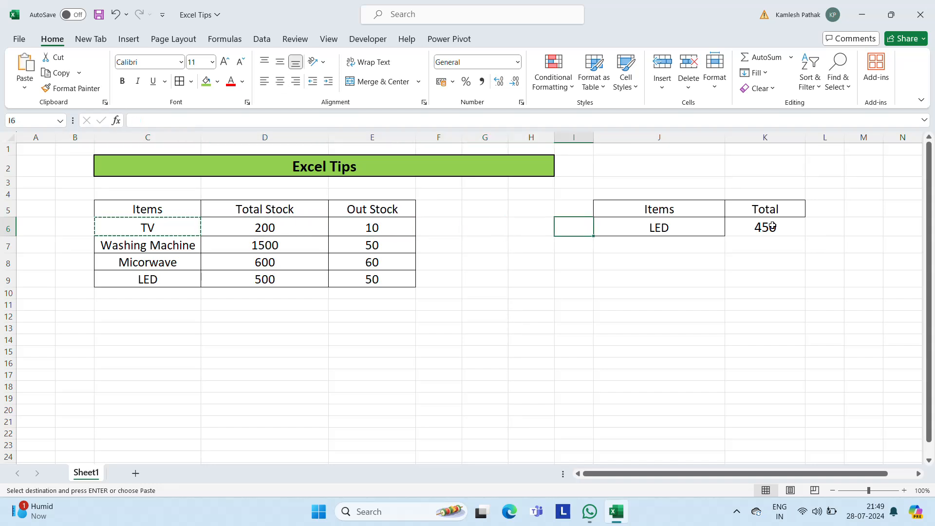
key("ctrl+v")
key("Escape")
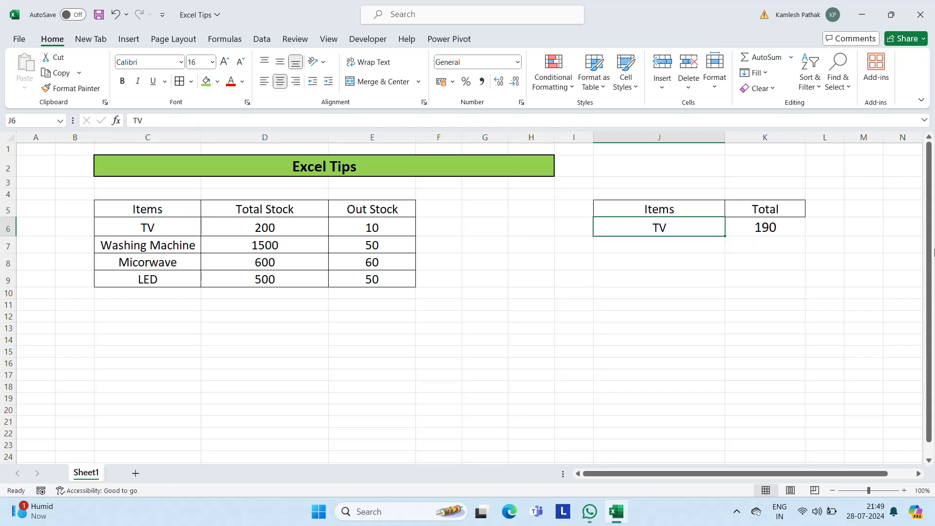
Compare TV's Total Stock and Out Stock in row 6 with the lookup result in K6
left_click(291, 232)
left_click(403, 222)
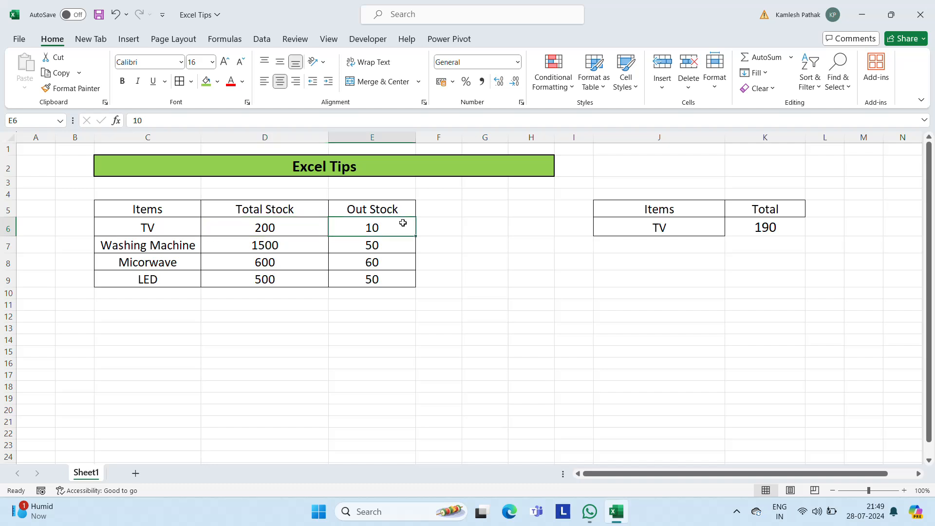
key("Left")
key("Left")
key("Left")
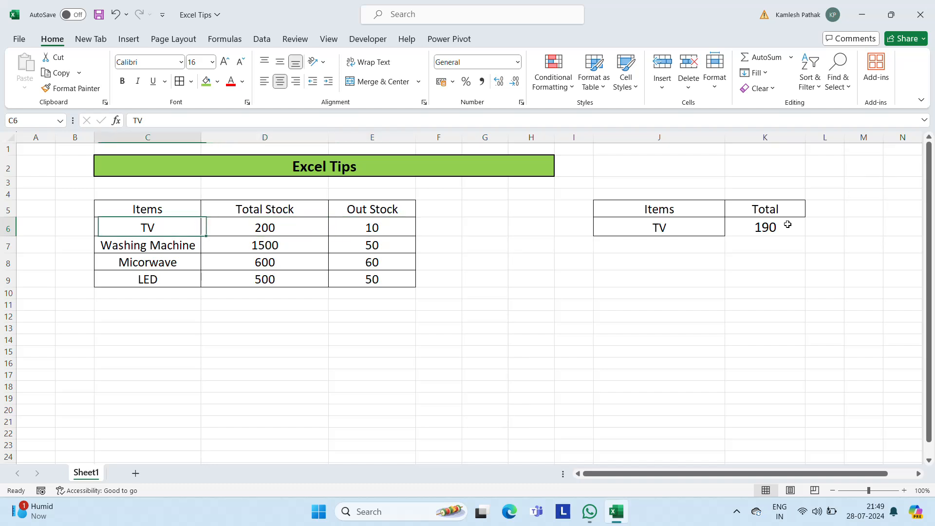
Copy Washing Machine from C7 into the lookup cell J6 to test the stock formula with that item
key("Right")
key("Right")
key("Down")
key("Down")
key("Left")
key("Up")
key("ctrl+c")
key("Right")
key("Right")
key("Right")
key("Right")
key("Right")
key("Right")
key("Right")
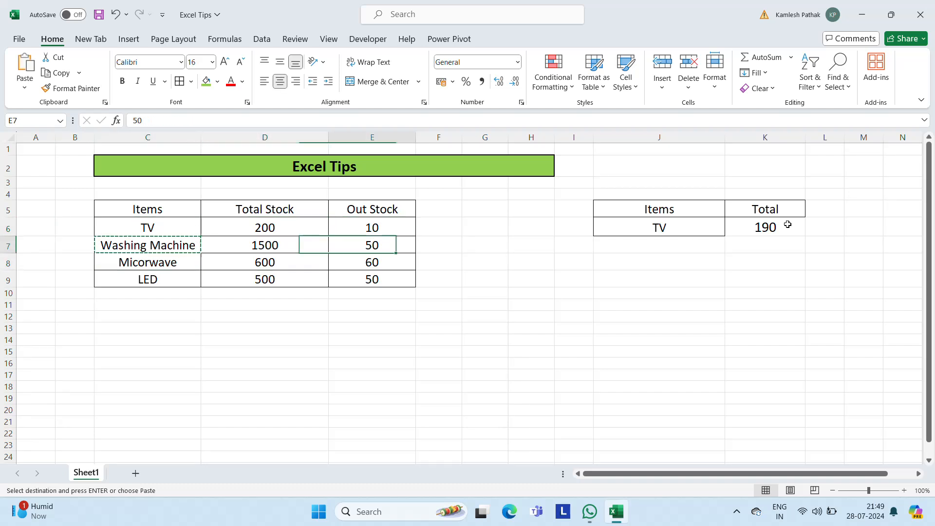
key("Up")
key("ctrl+v")
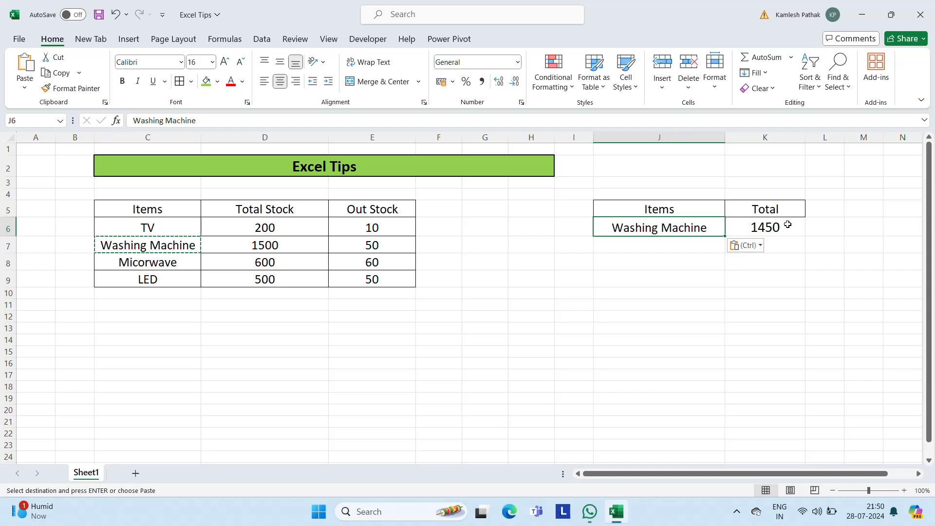
key("Escape")
Check Washing Machine's Total Stock and Out Stock in row 7 against the lookup result in K6
left_click(291, 247)
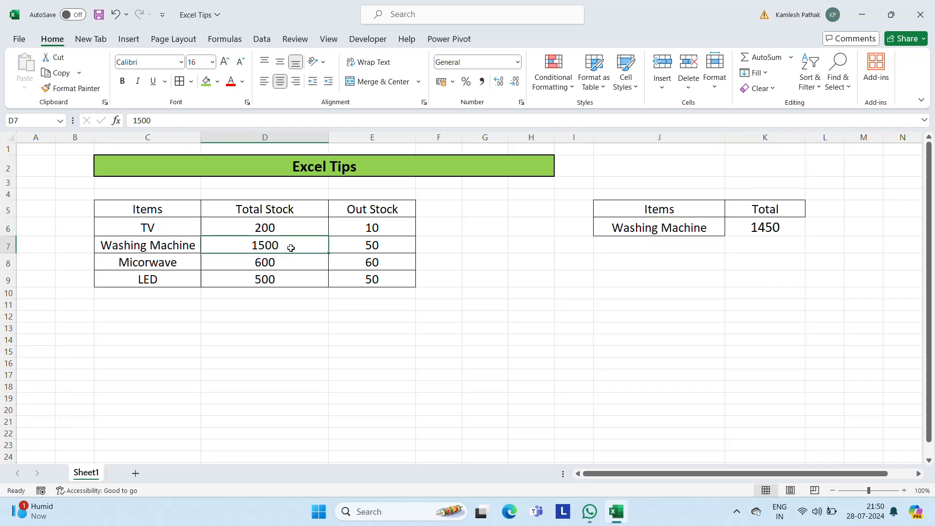
left_click(366, 245)
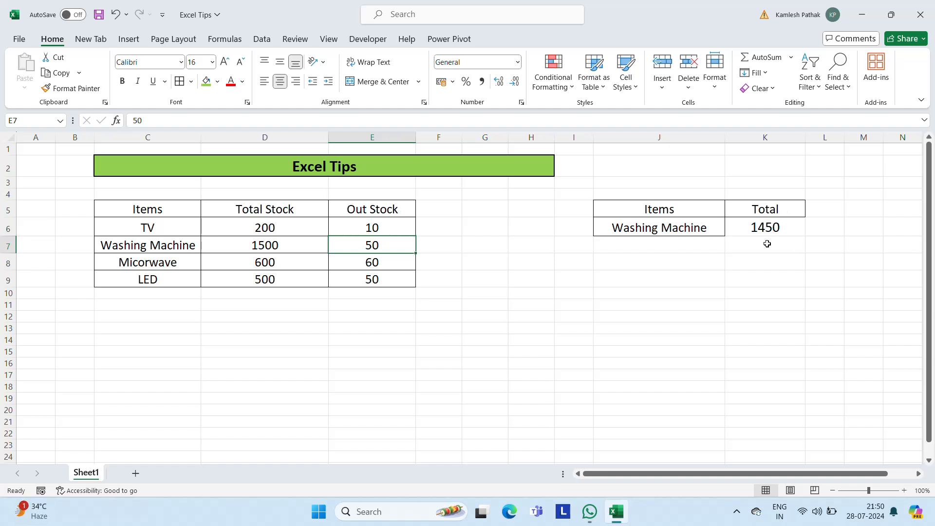
key("Up")
key("Up")
key("Up")
key("Up")
key("Up")
key("Up")
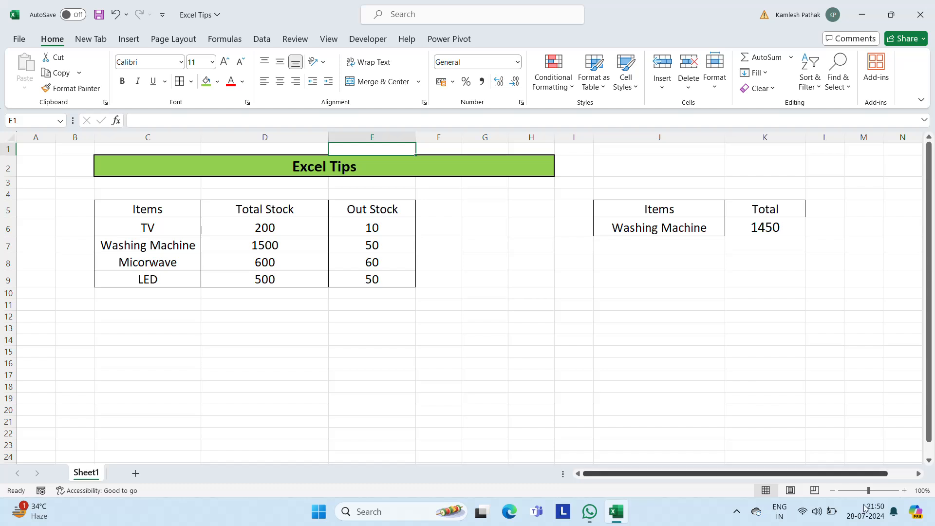
left_click(737, 511)
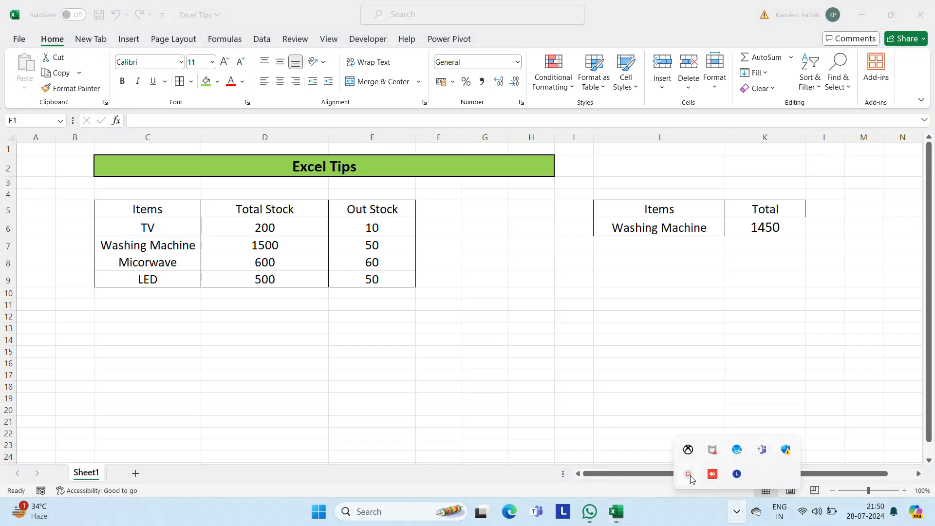